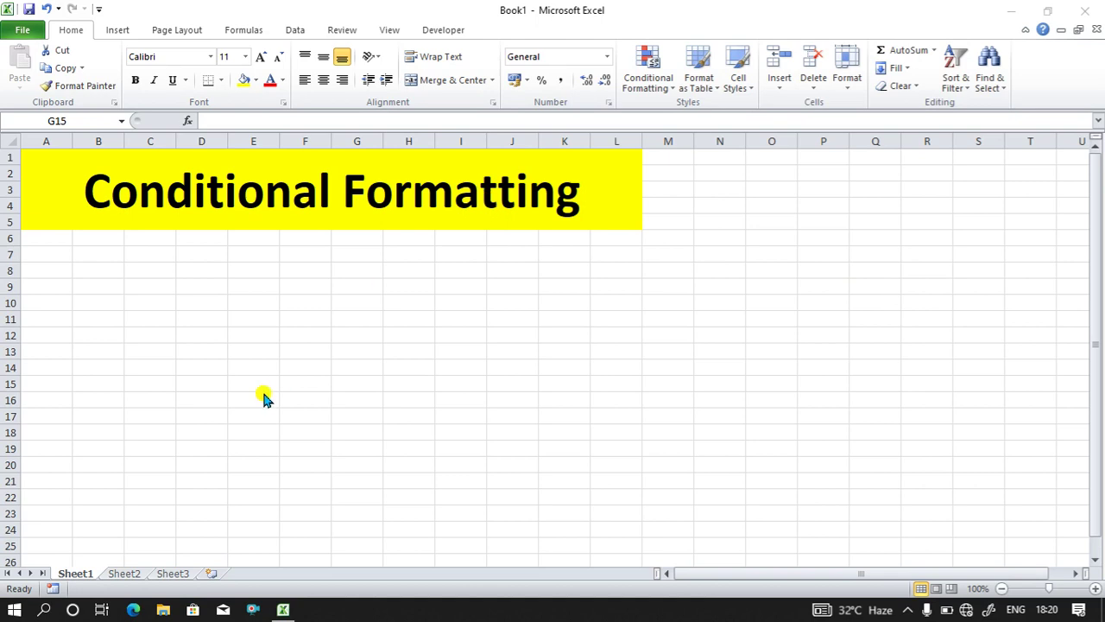
Step: Start the header row by entering S.No. in cell B8
click(129, 275)
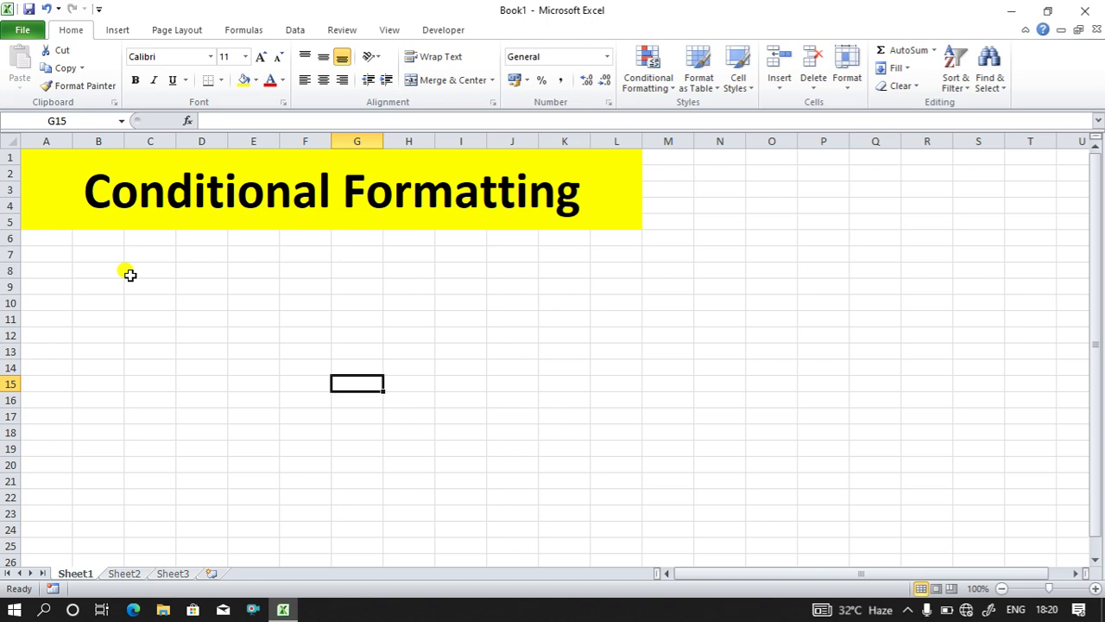
click(103, 272)
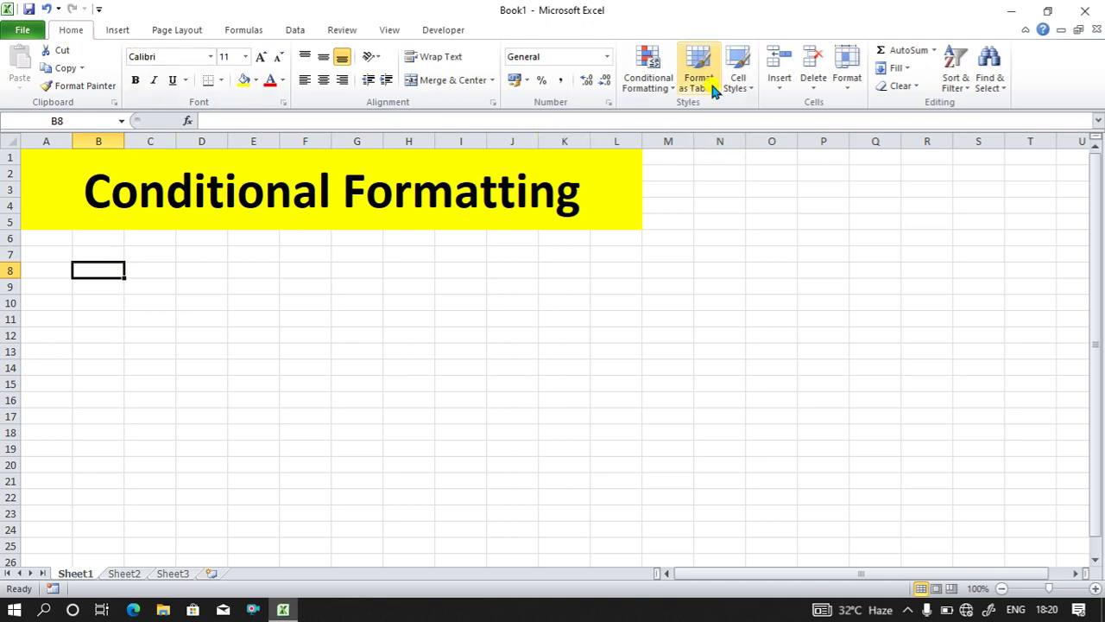
click(670, 88)
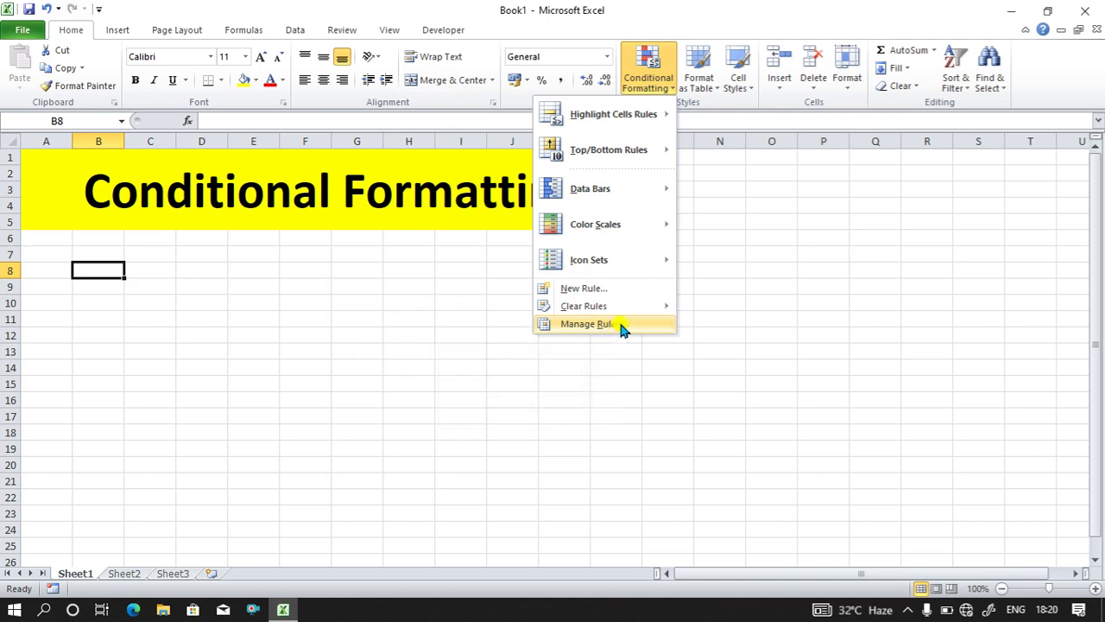
click(373, 335)
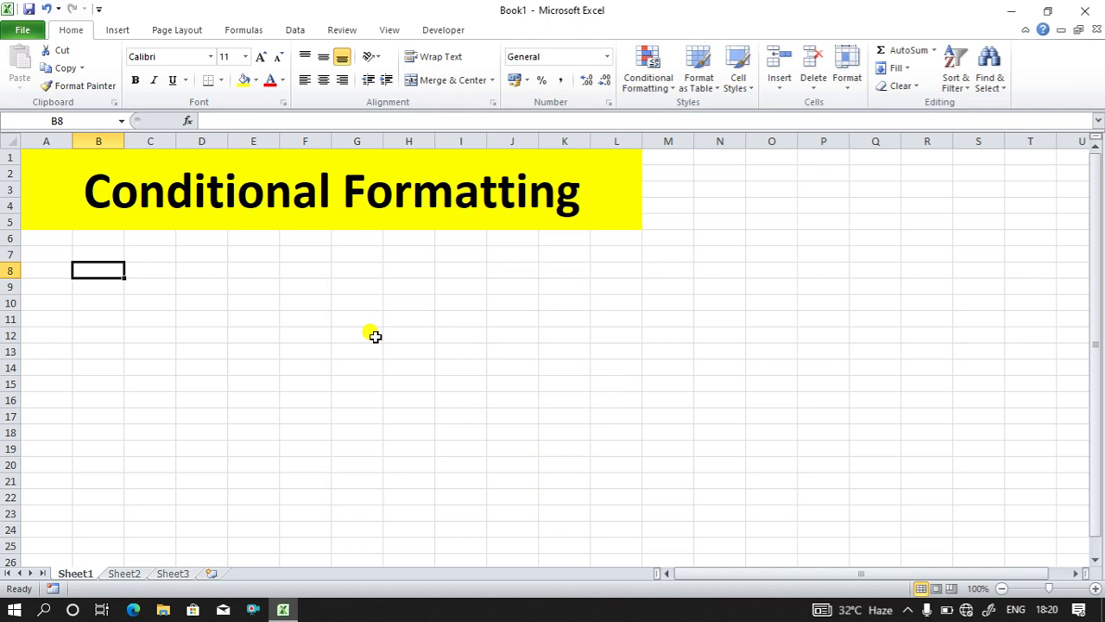
click(116, 303)
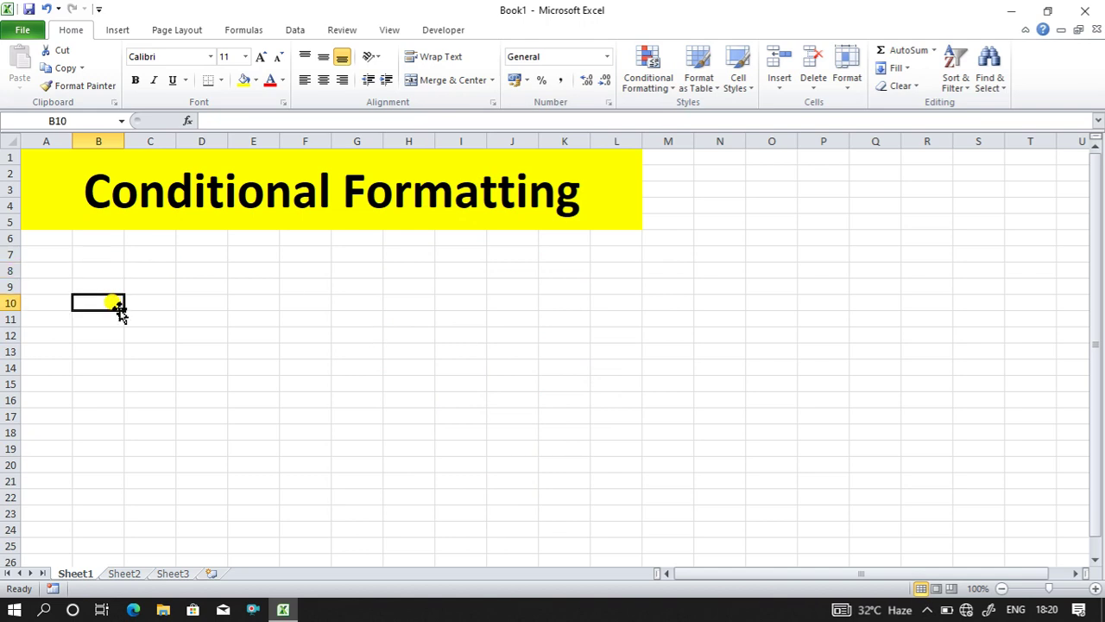
click(101, 266)
click(154, 287)
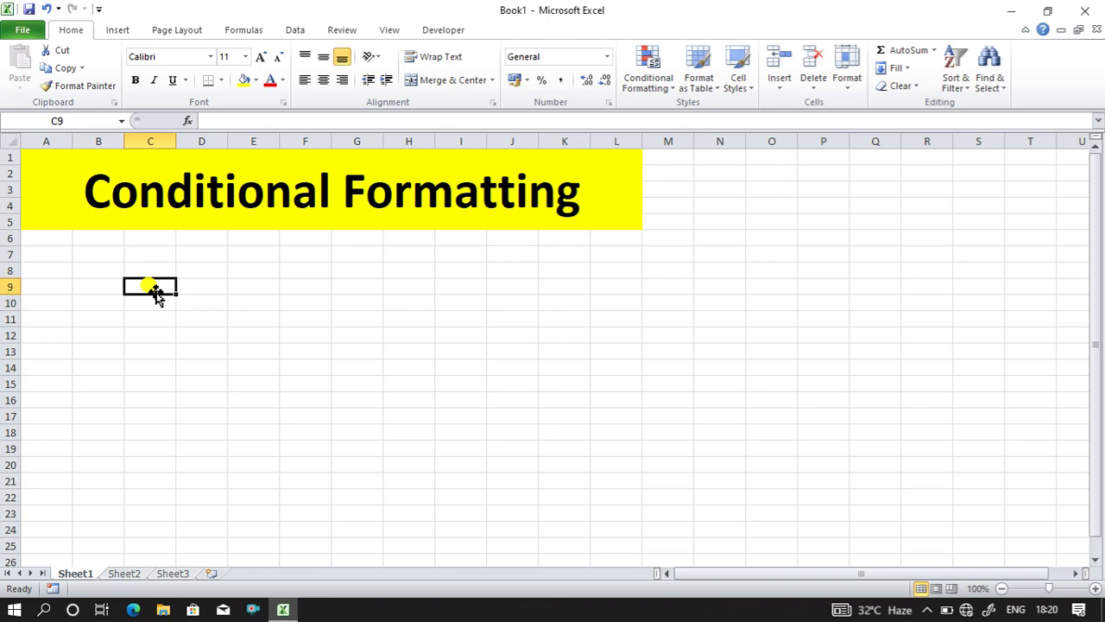
click(110, 273)
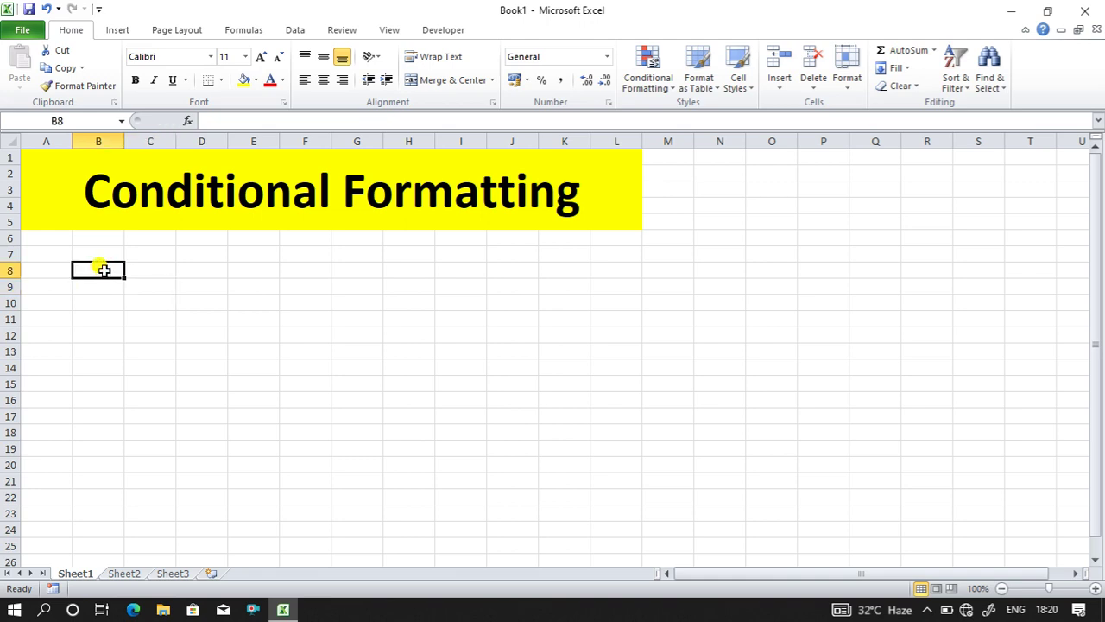
text(S.No.)
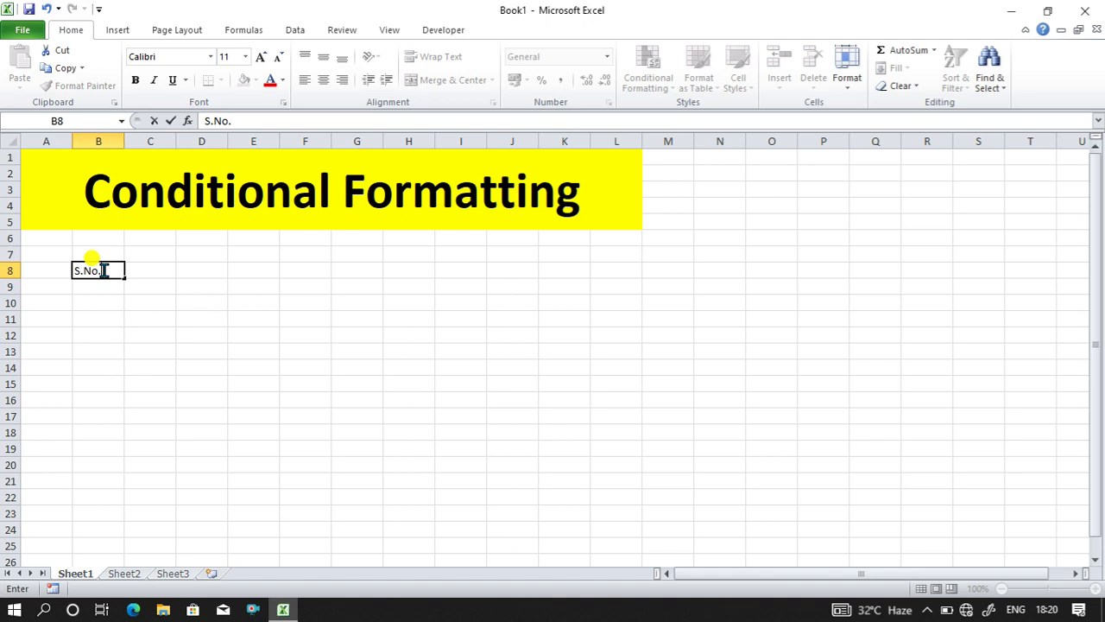
key(Tab)
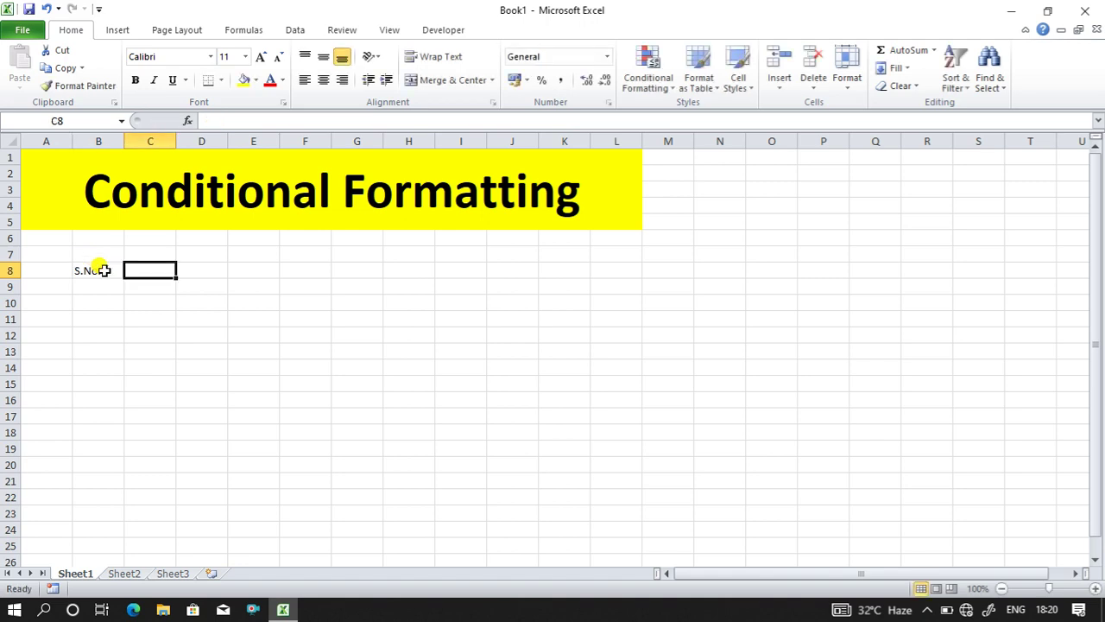
Step: Enter Student Name in C8 and widen column C to fit it
text(Student )
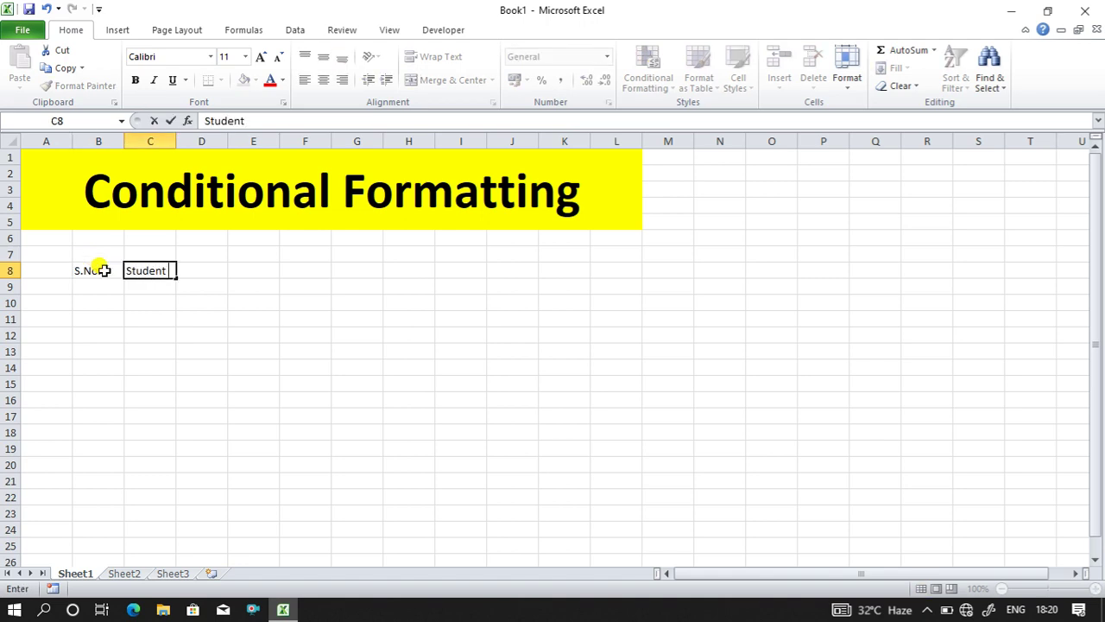
text(Namw)
key(BackSpace)
text(e)
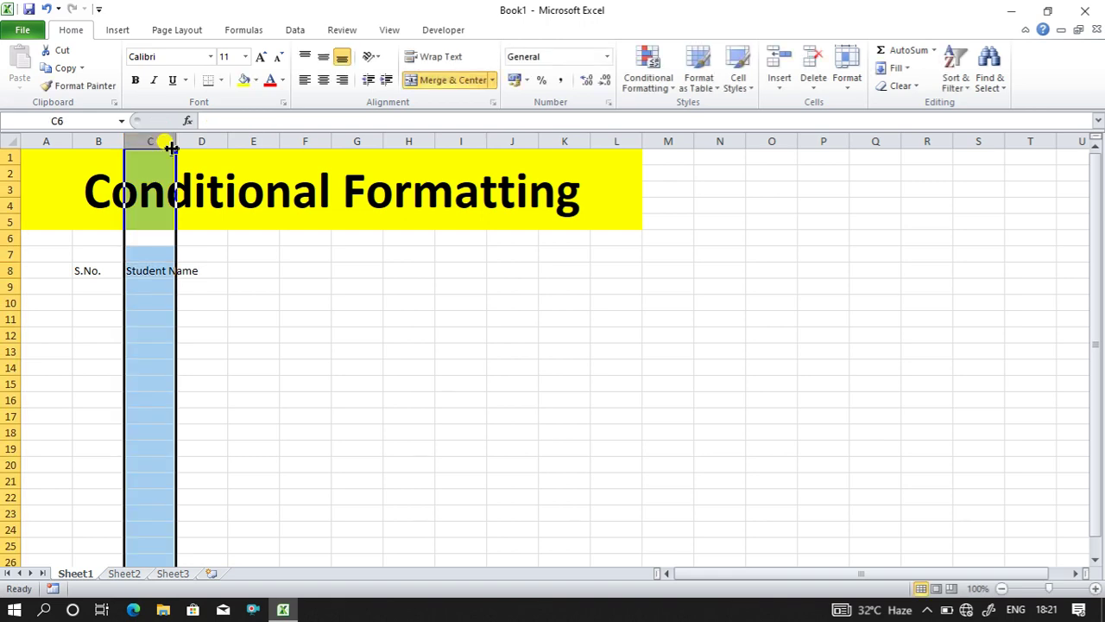
click(173, 142)
drag(175, 147, 225, 147)
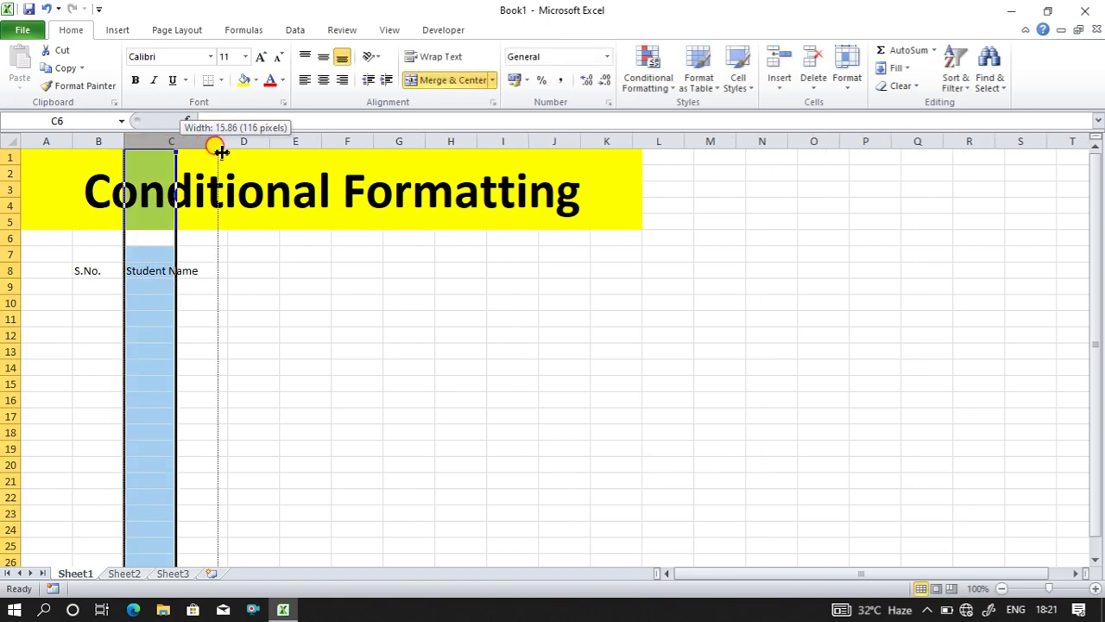
Step: Add the headers Hindi, English, Math and Bio in D8:G8
click(250, 271)
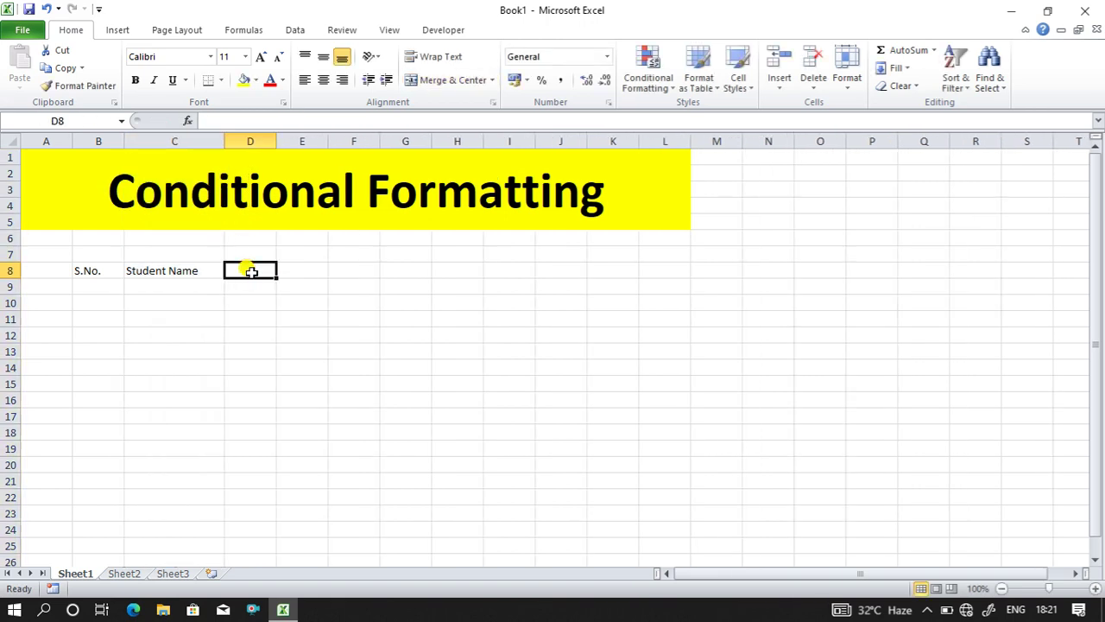
text(Fat)
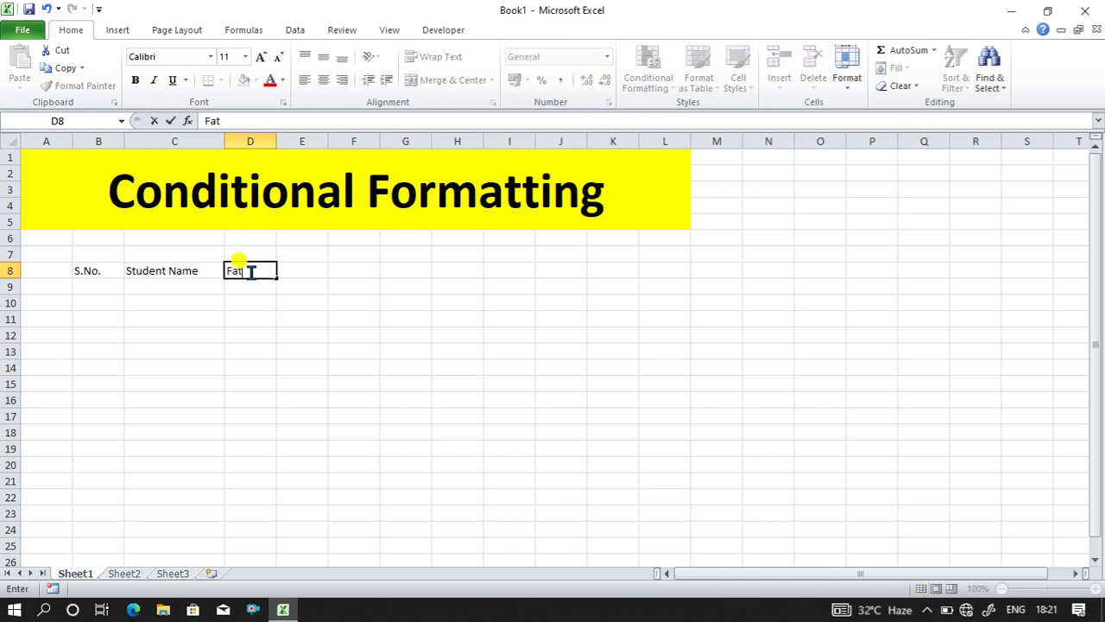
text(her )
text(n)
key(BackSpace)
key(BackSpace)
key(BackSpace)
key(BackSpace)
key(BackSpace)
key(BackSpace)
key(BackSpace)
text(Hind)
key(Tab)
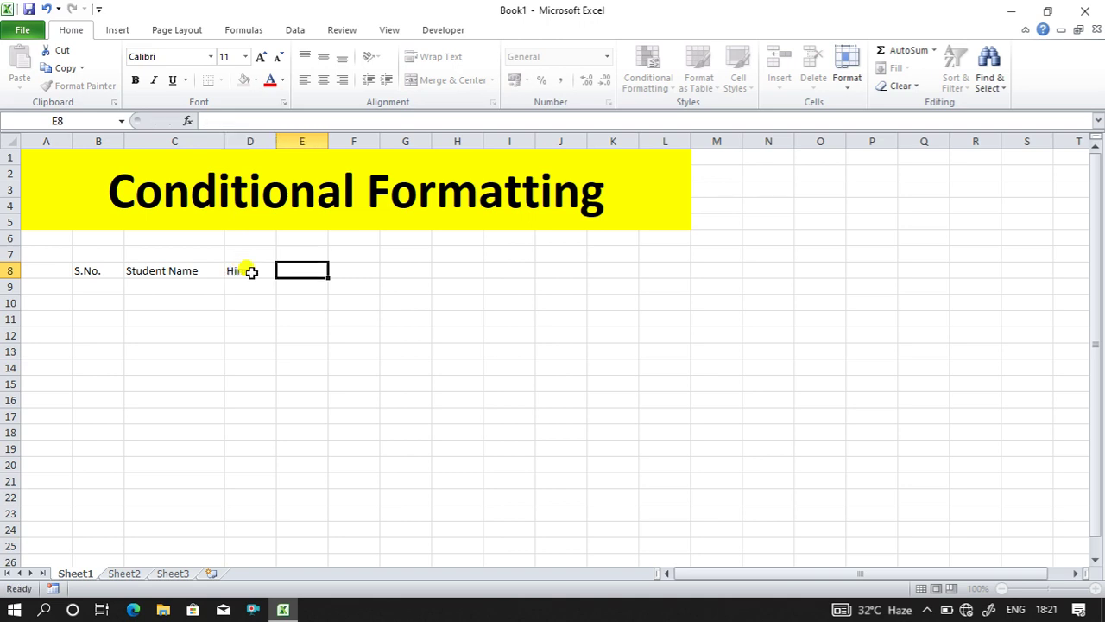
text(Eng)
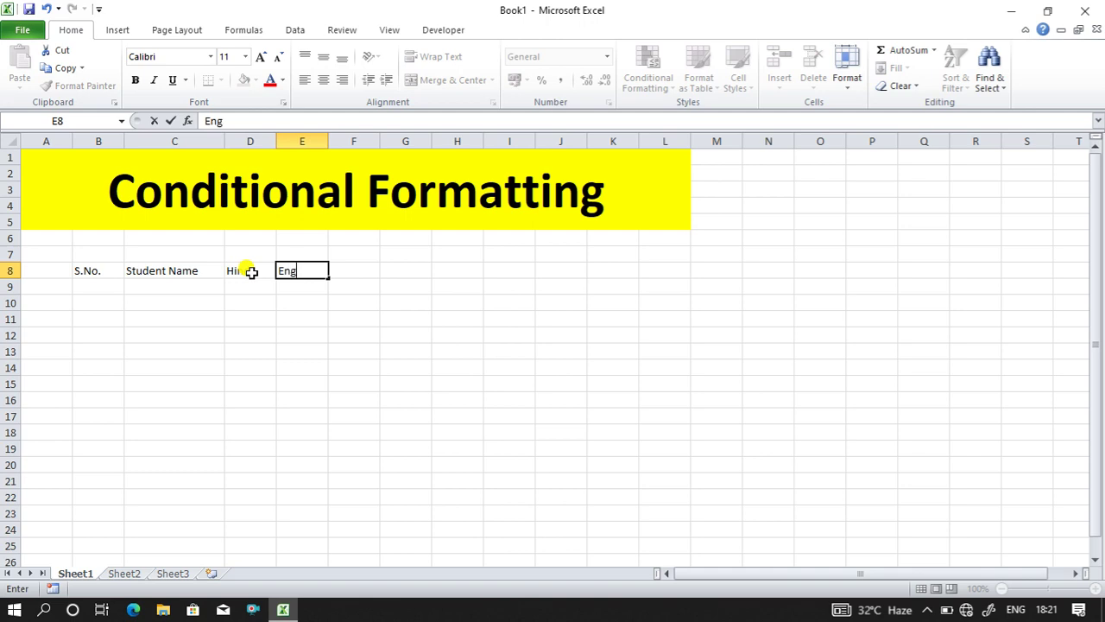
text(lish M)
key(BackSpace)
key(BackSpace)
key(Tab)
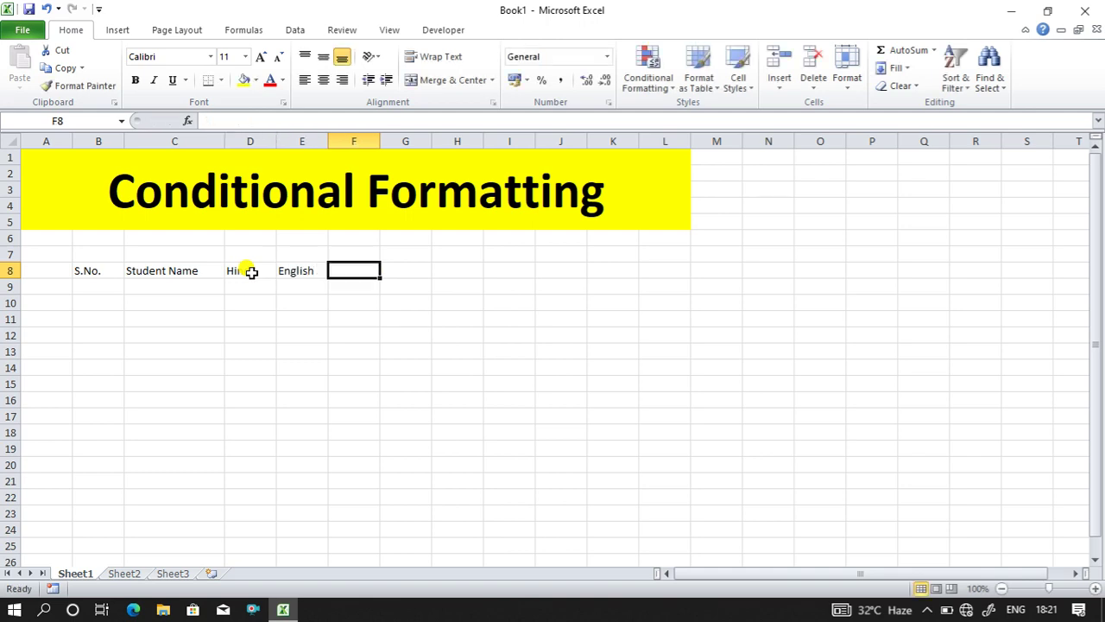
text(Math)
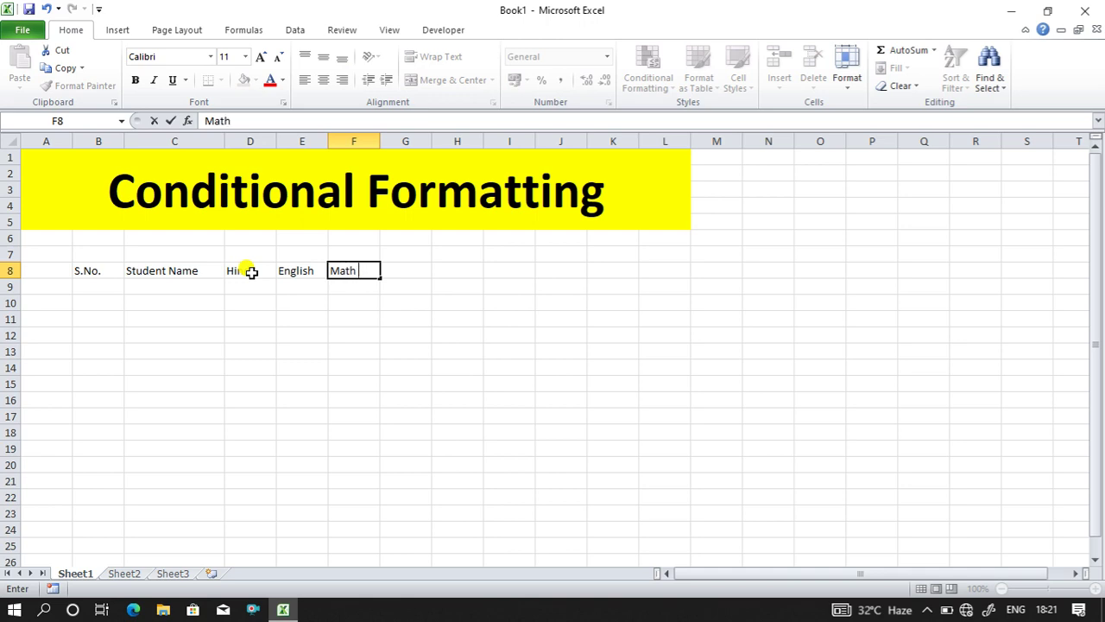
key(Tab)
text(B)
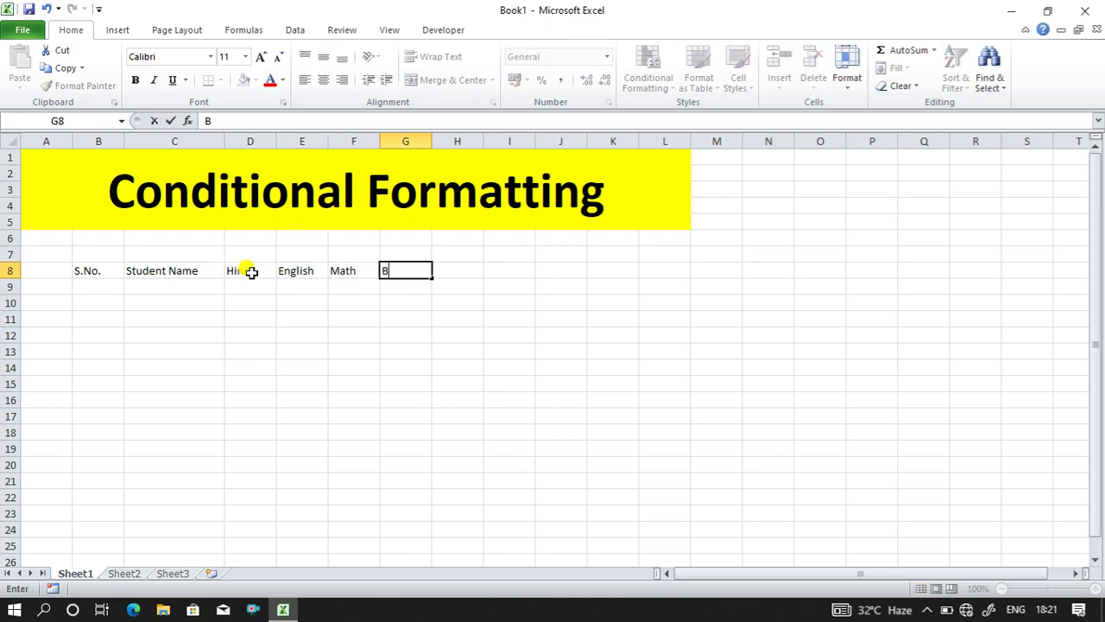
text(io)
click(343, 302)
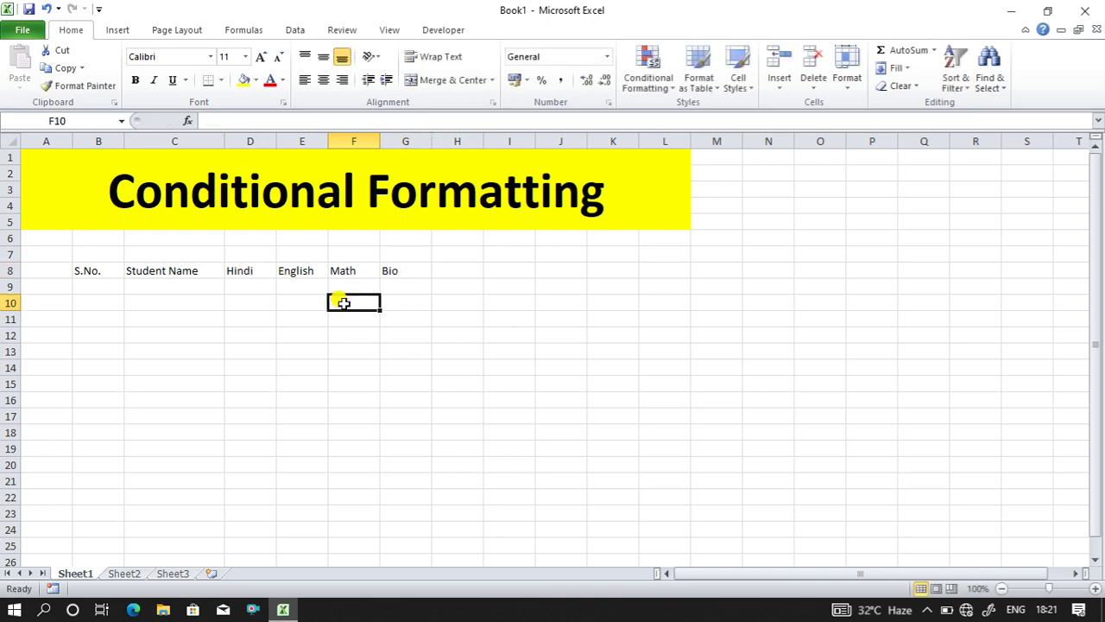
Step: Step through cells D9 to G9 and then H8 beside the new headers
click(255, 281)
click(285, 285)
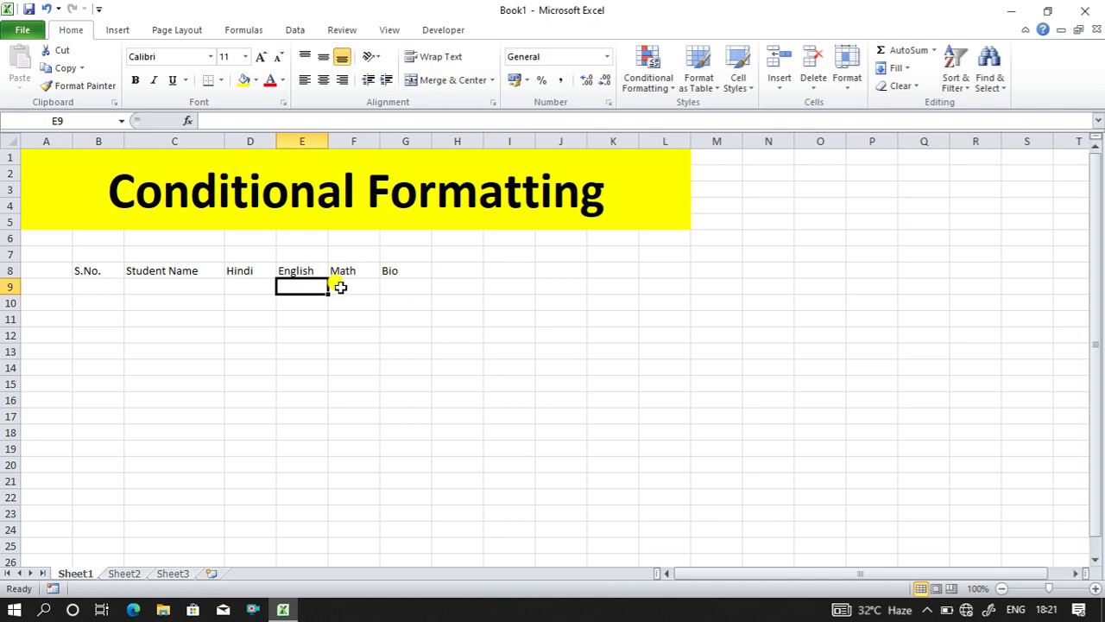
click(366, 285)
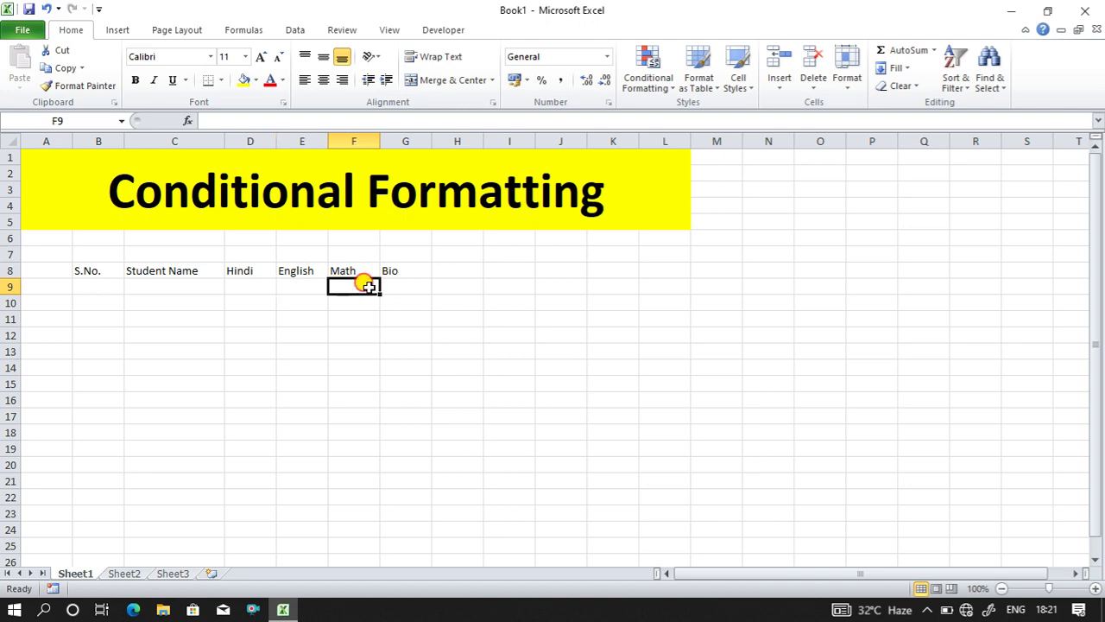
click(410, 285)
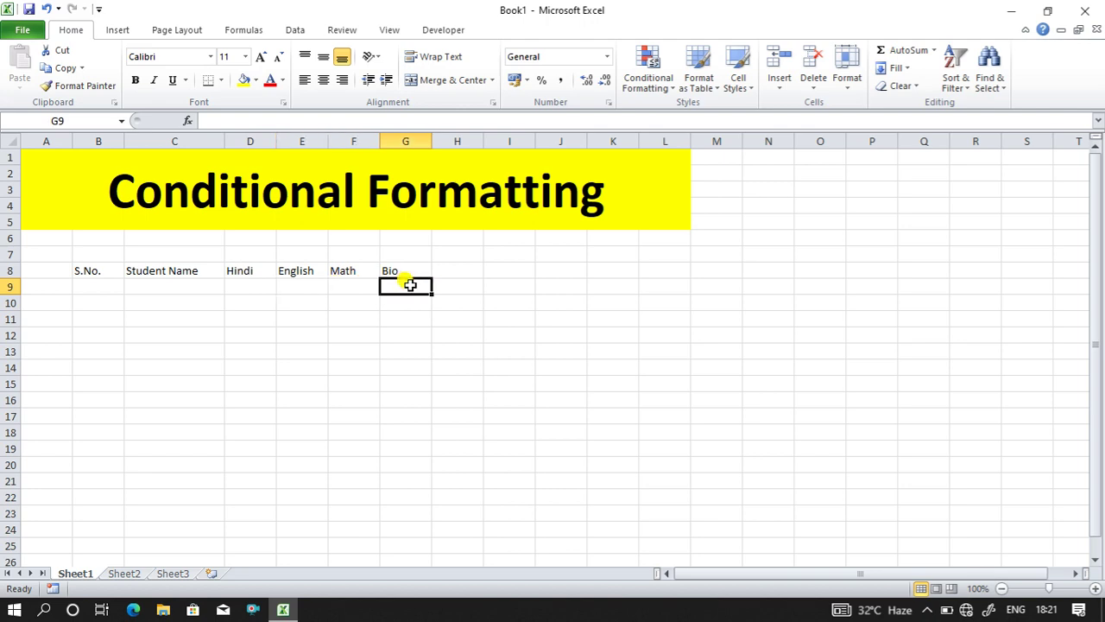
click(464, 271)
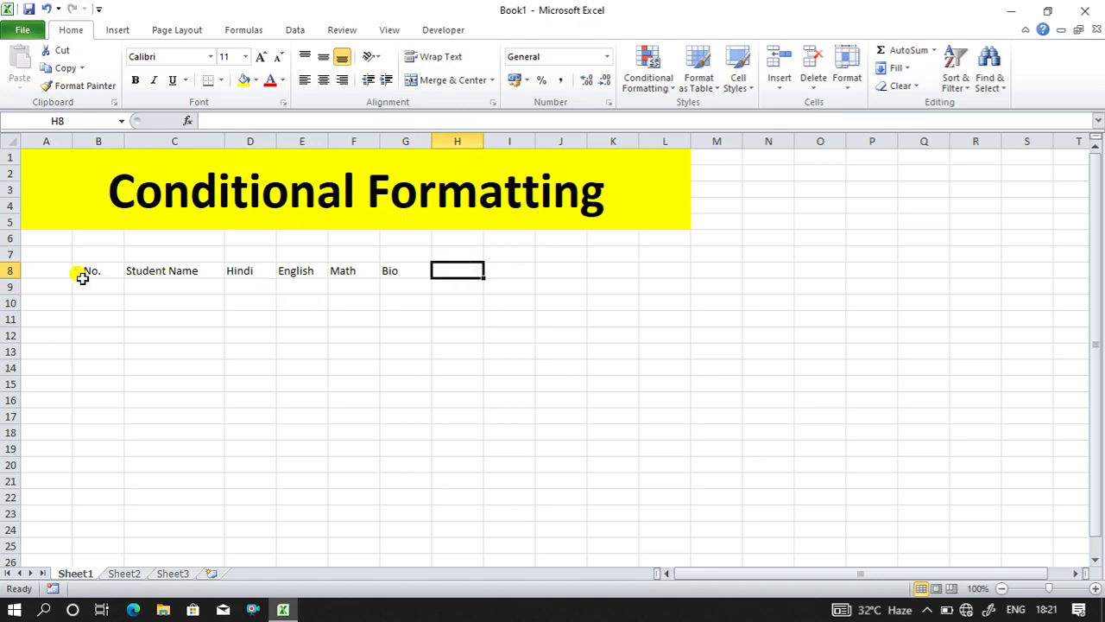
Step: Give the header row B8:G8 a yellow fill and bold size-12 text, then enter 1 in B9
mouse_move(88, 273)
mouse_down()
mouse_move(483, 316)
mouse_move(392, 271)
mouse_up()
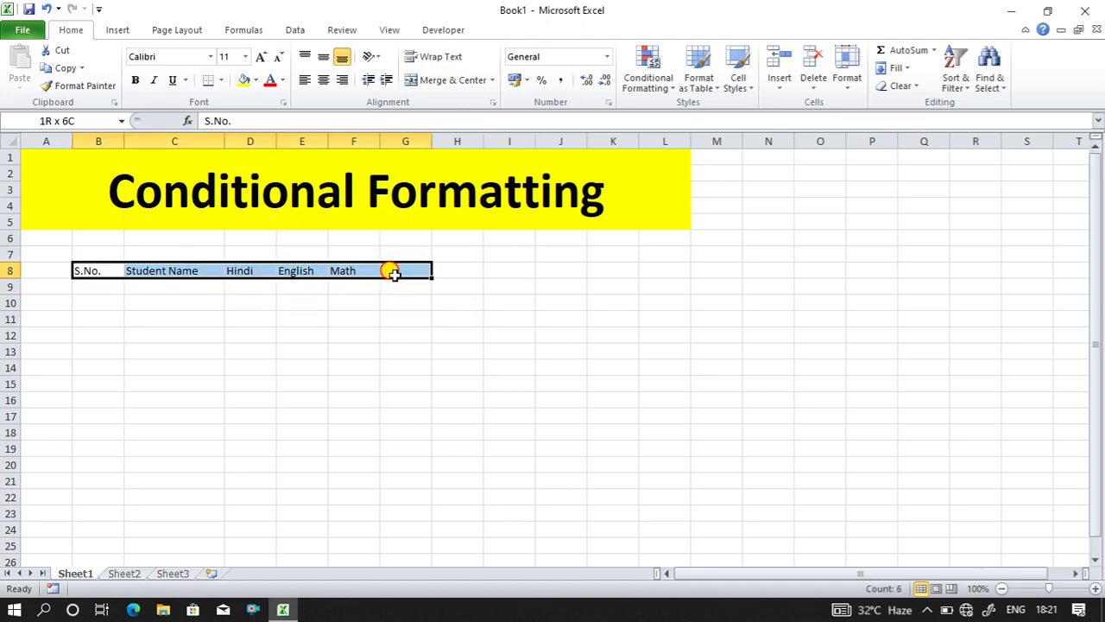
click(245, 79)
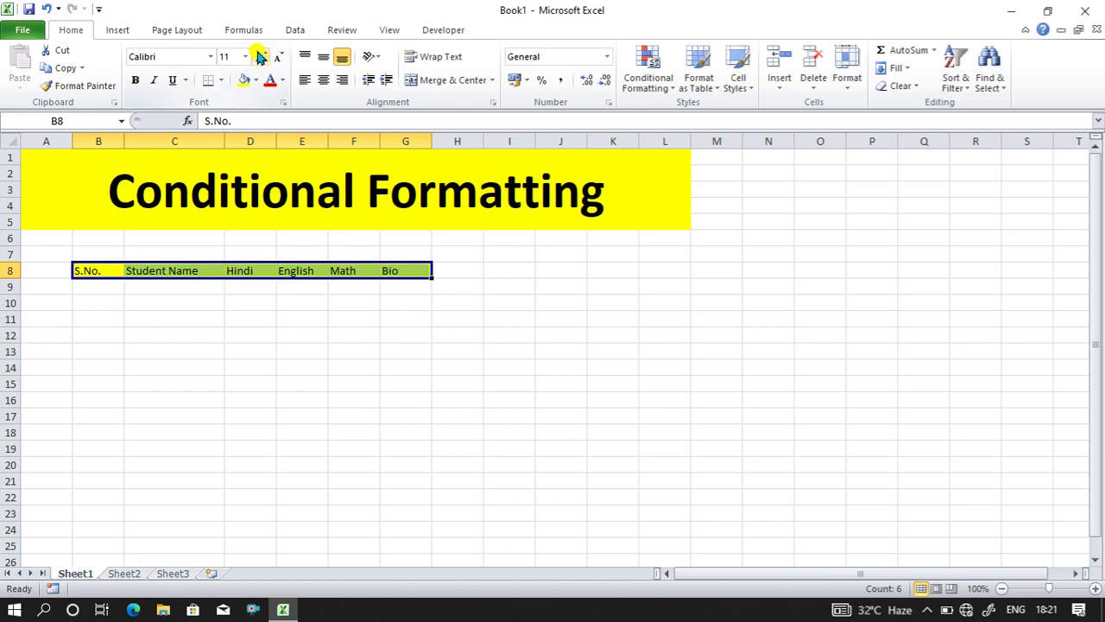
click(259, 57)
click(135, 79)
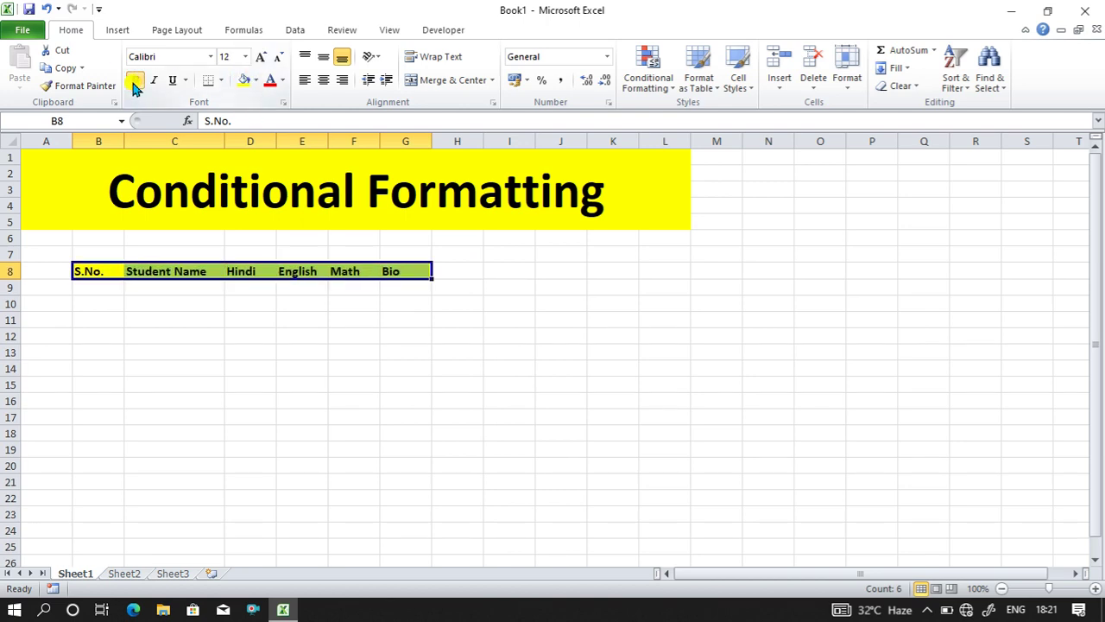
click(93, 284)
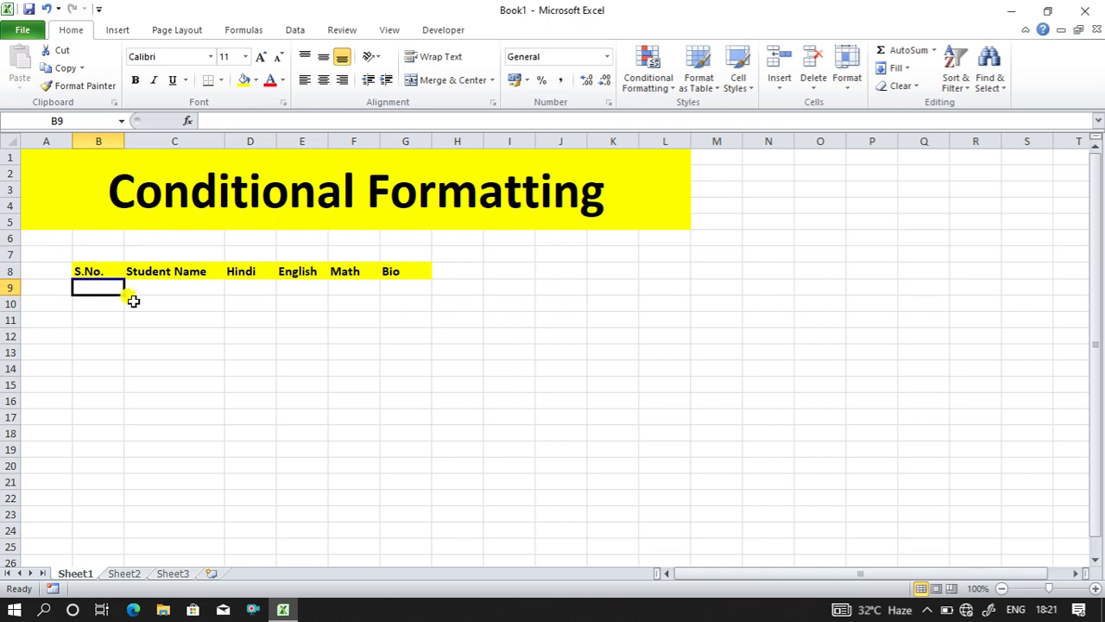
text(1)
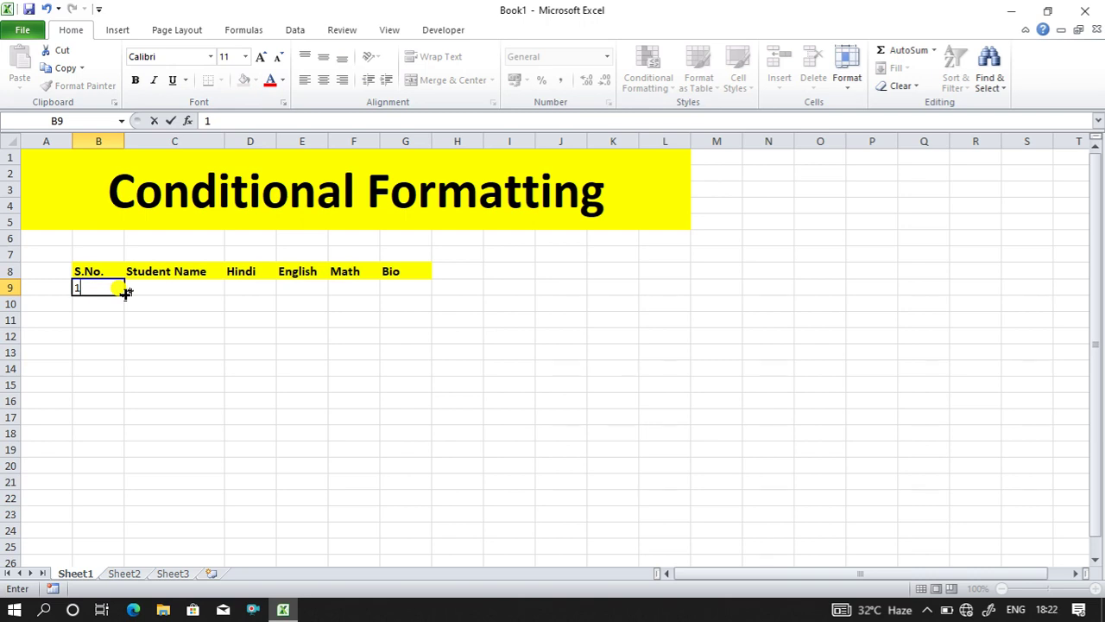
Step: Fill serial numbers 1–10 down B9:B18 and enter names Mohan, Sohan and Pankaj
drag(126, 292, 108, 429)
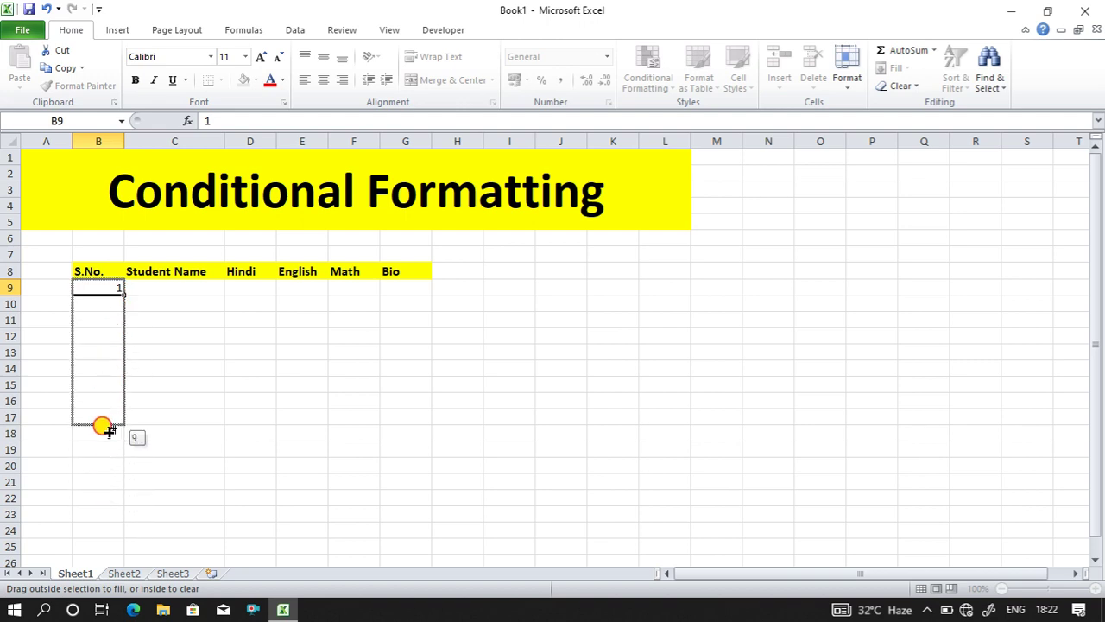
drag(107, 429, 108, 436)
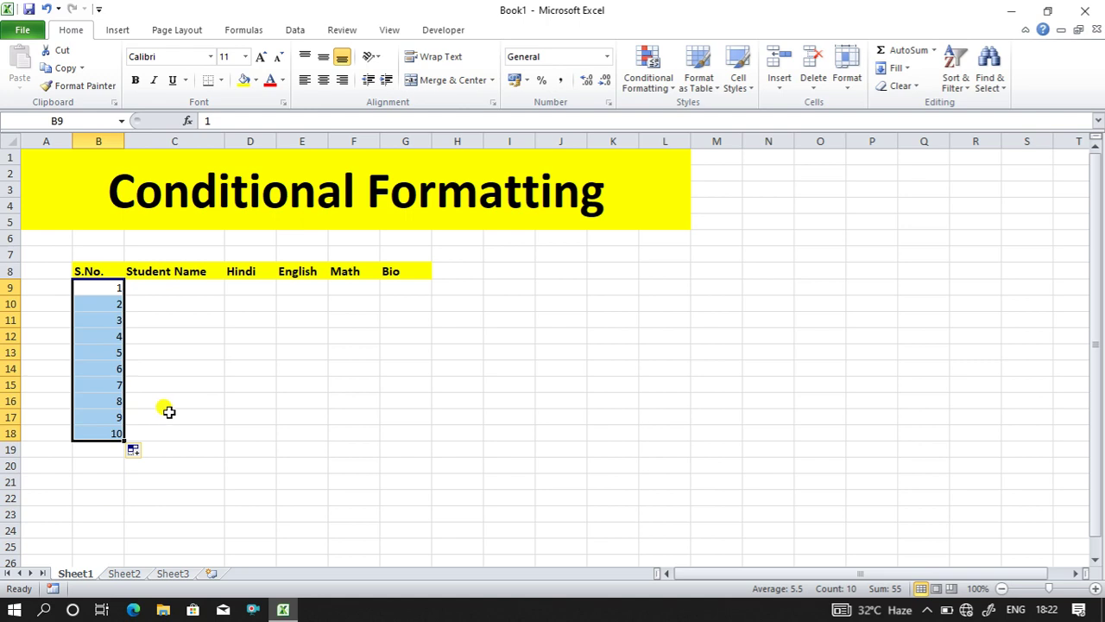
click(150, 291)
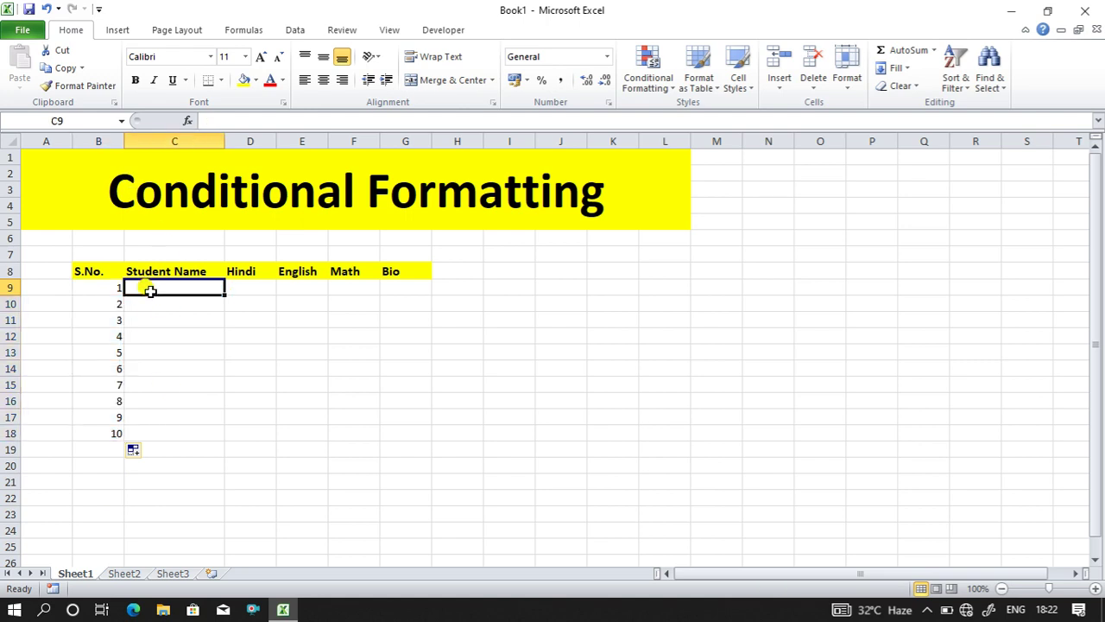
text(Mohan)
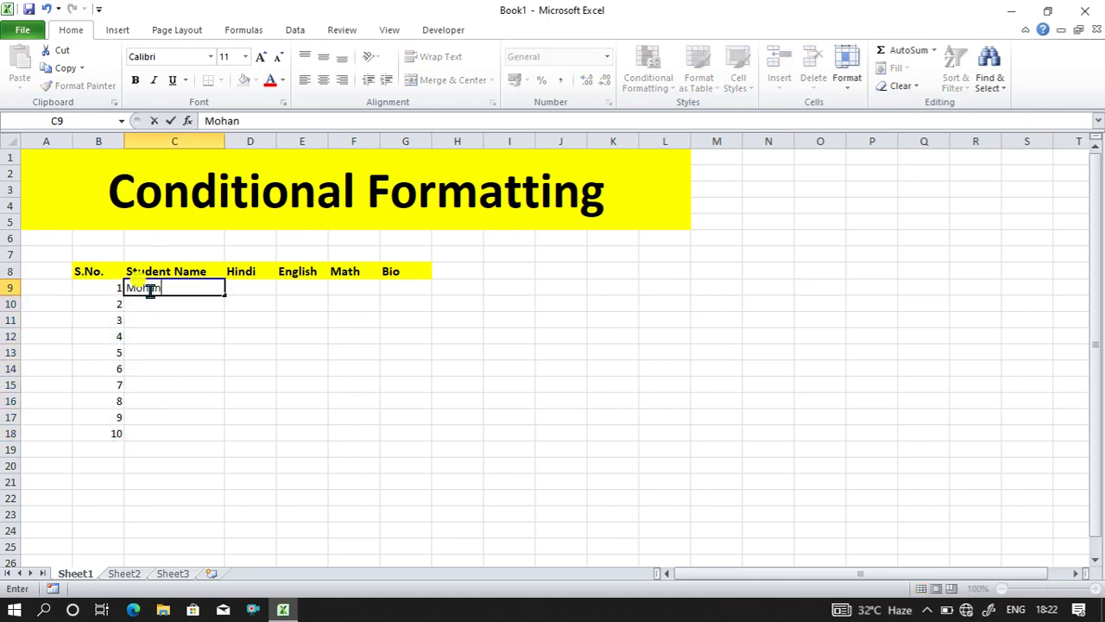
key(Return)
text(so)
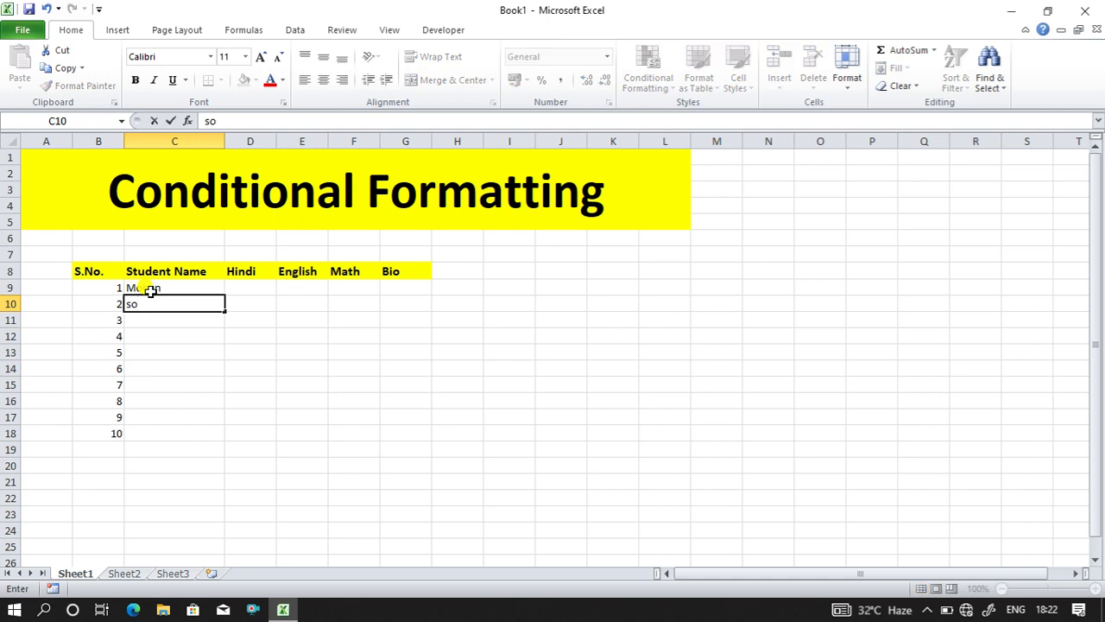
key(BackSpace)
key(BackSpace)
text(Soh)
text(an)
key(Return)
text(Pa)
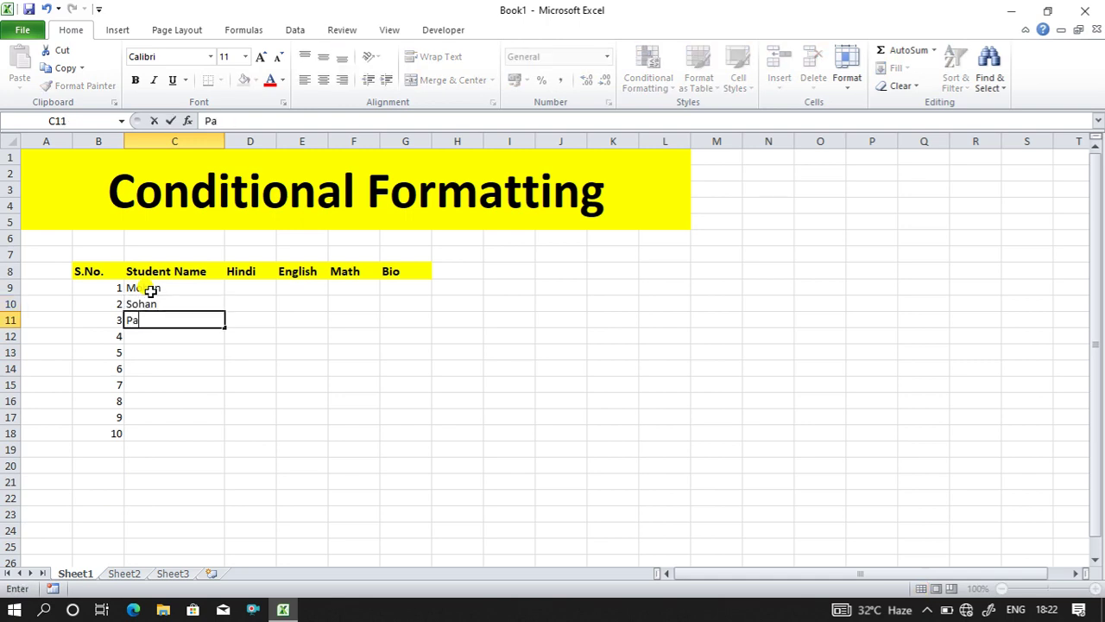
text(nkaj)
key(Return)
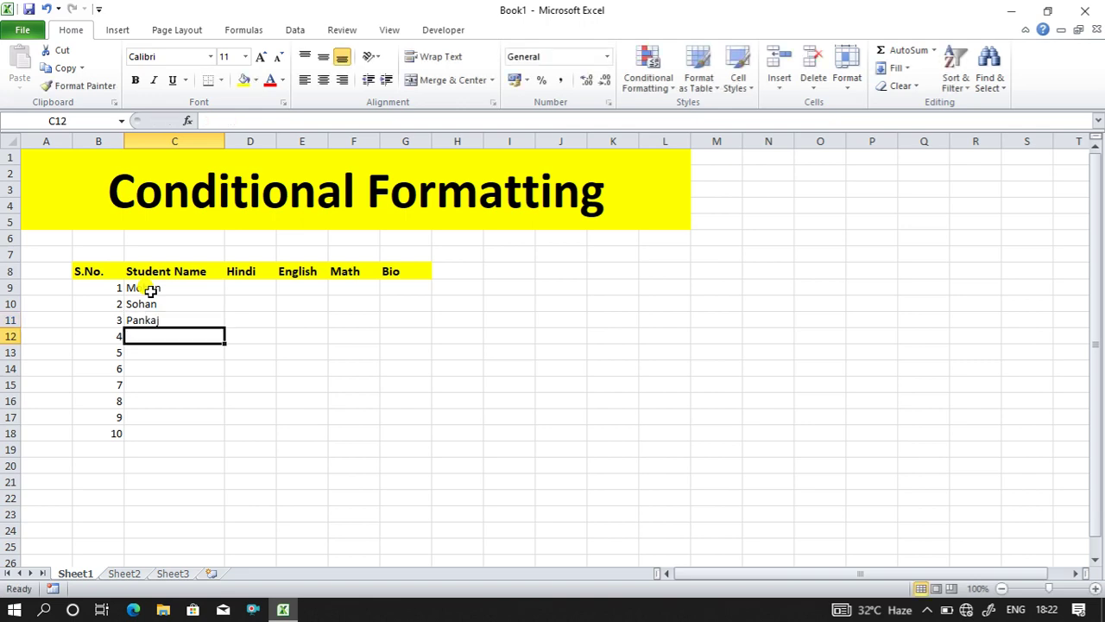
Step: Enter the remaining names Birbal, Akbar, Gattu, Binni, Suhani, Sagar and Preeti down column C
text(Bir)
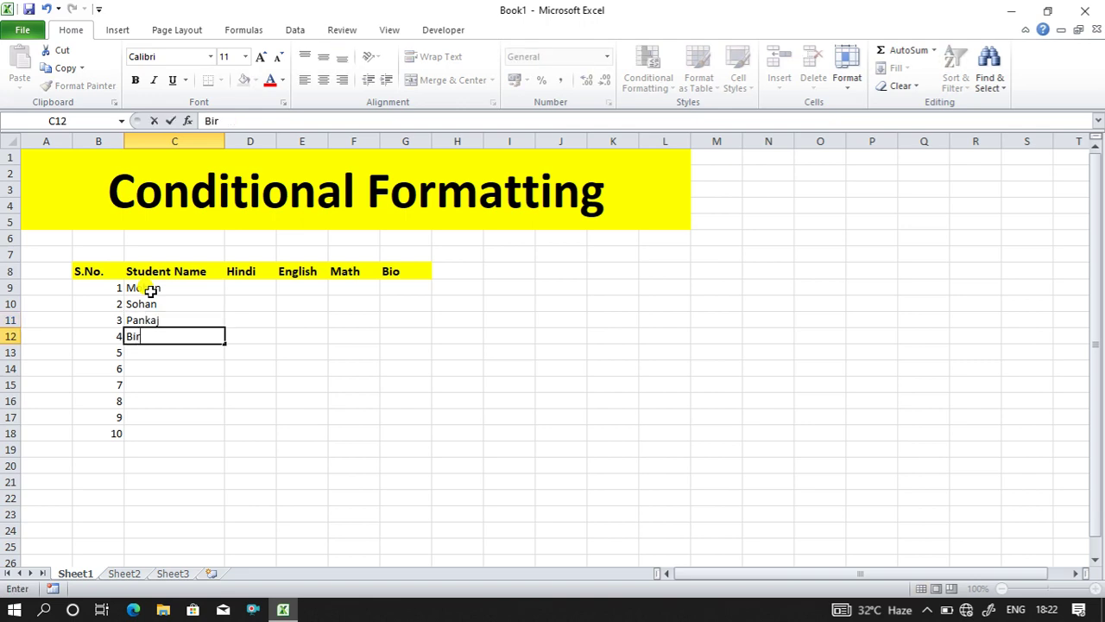
text(bal)
key(Return)
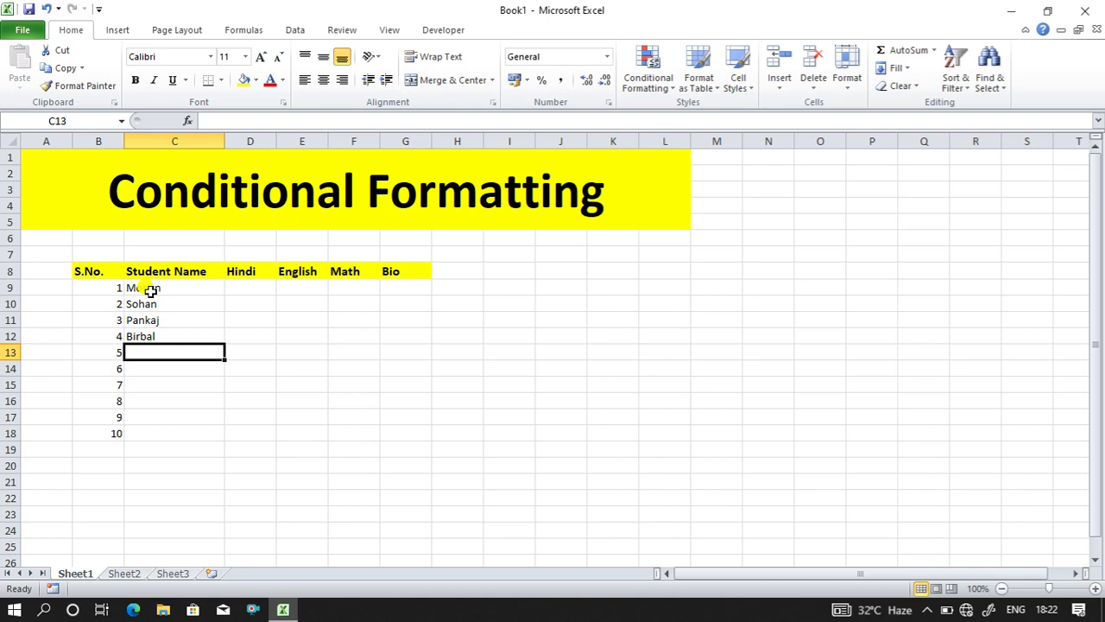
text(Akbar)
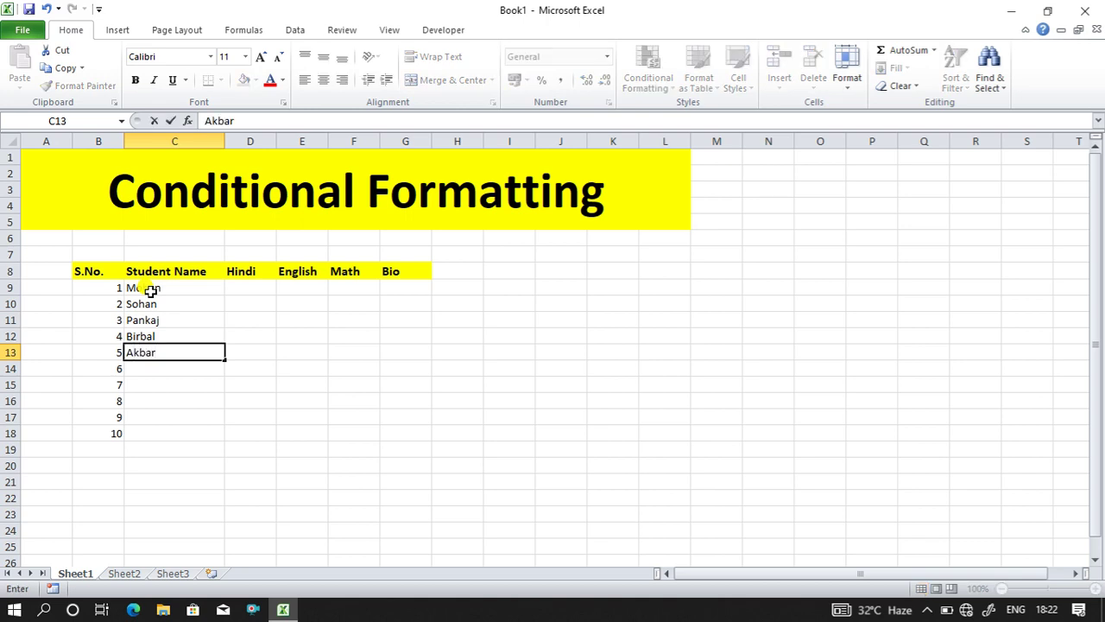
key(Return)
text(Gatt)
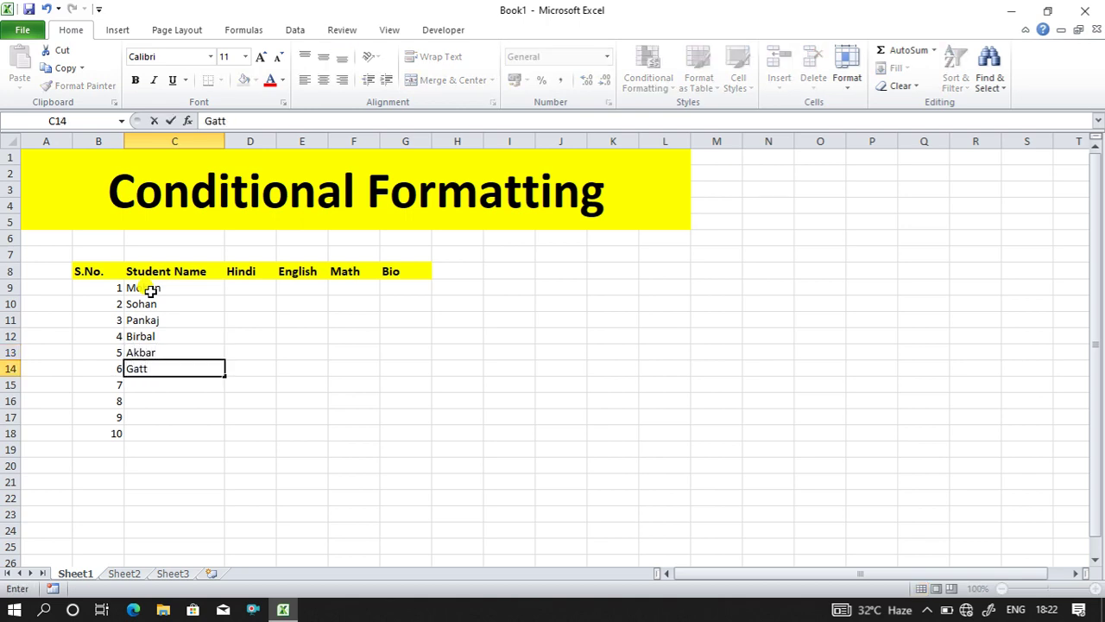
text(u)
key(Return)
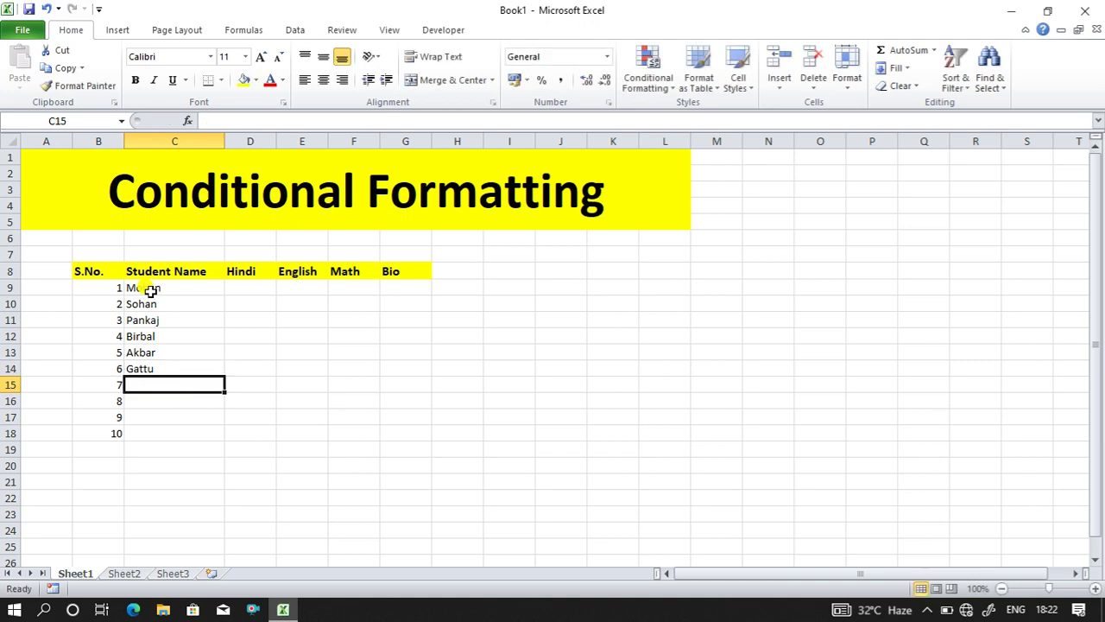
text(Binni)
key(Return)
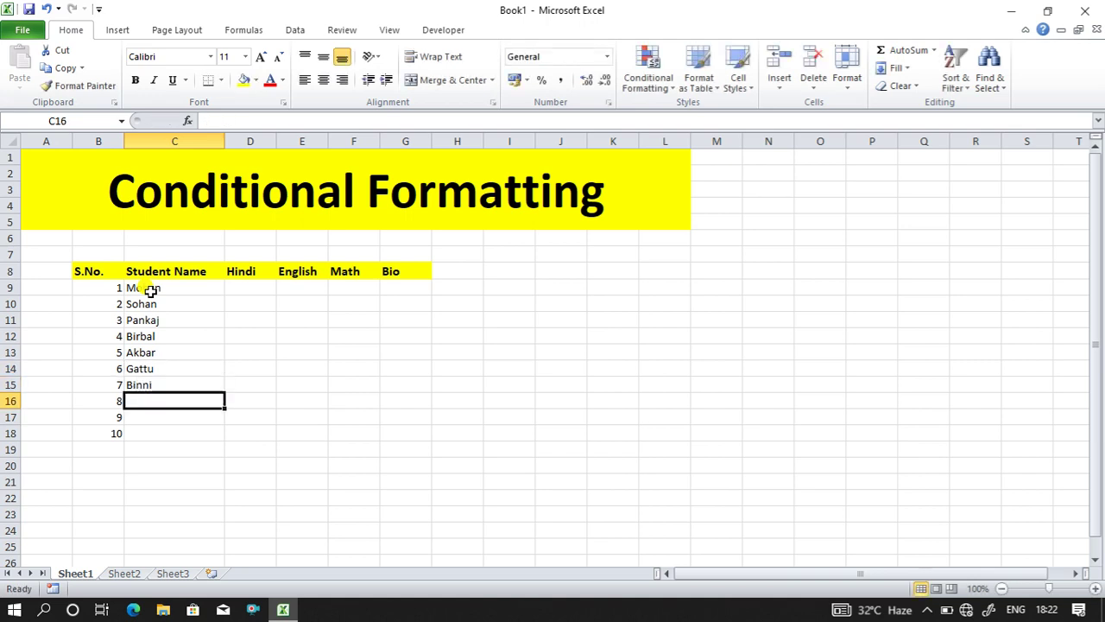
text(Suhan)
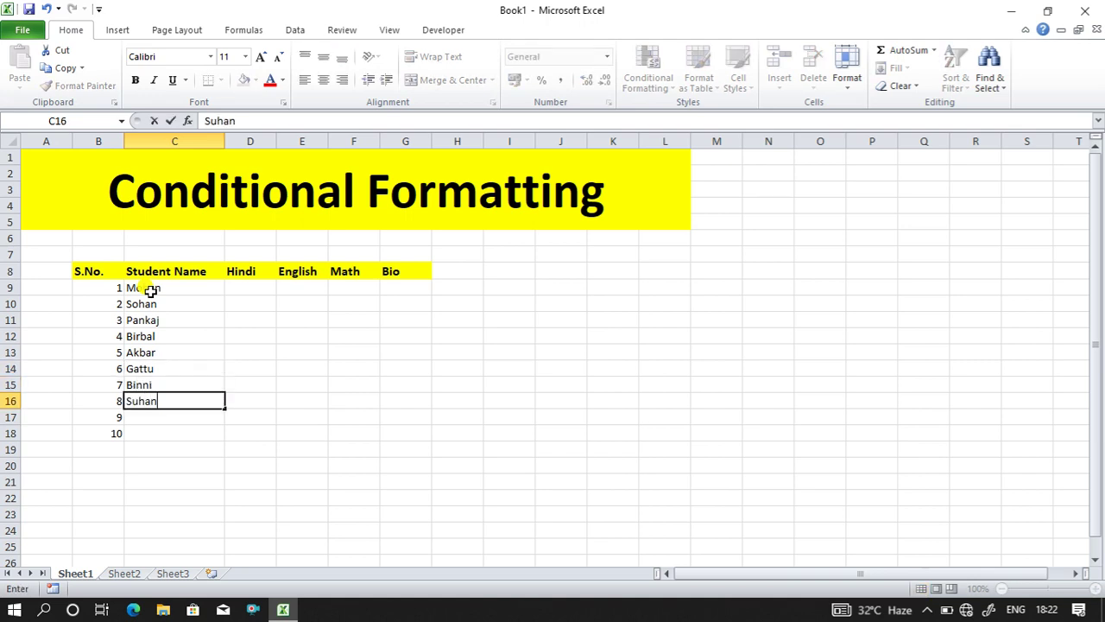
text(i)
key(Return)
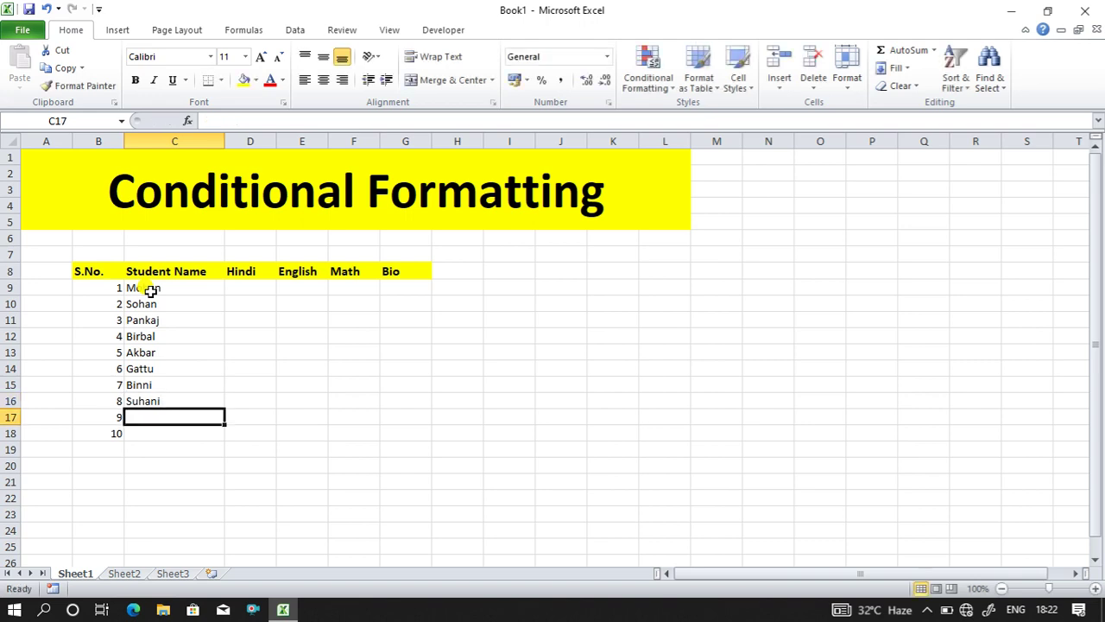
text(Sagar)
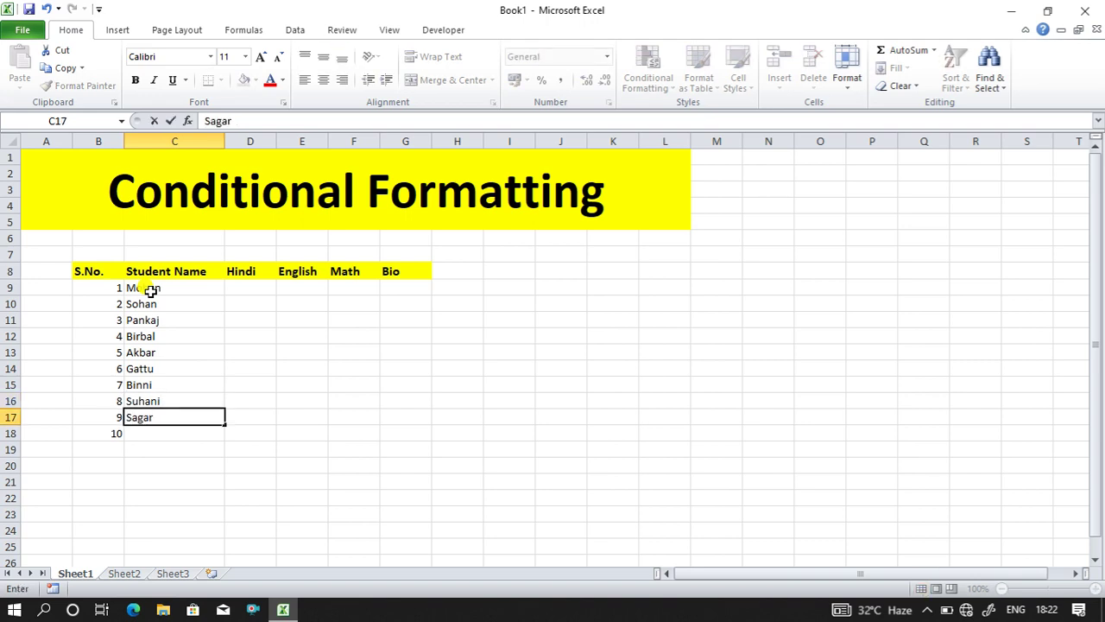
key(Return)
text(Pree)
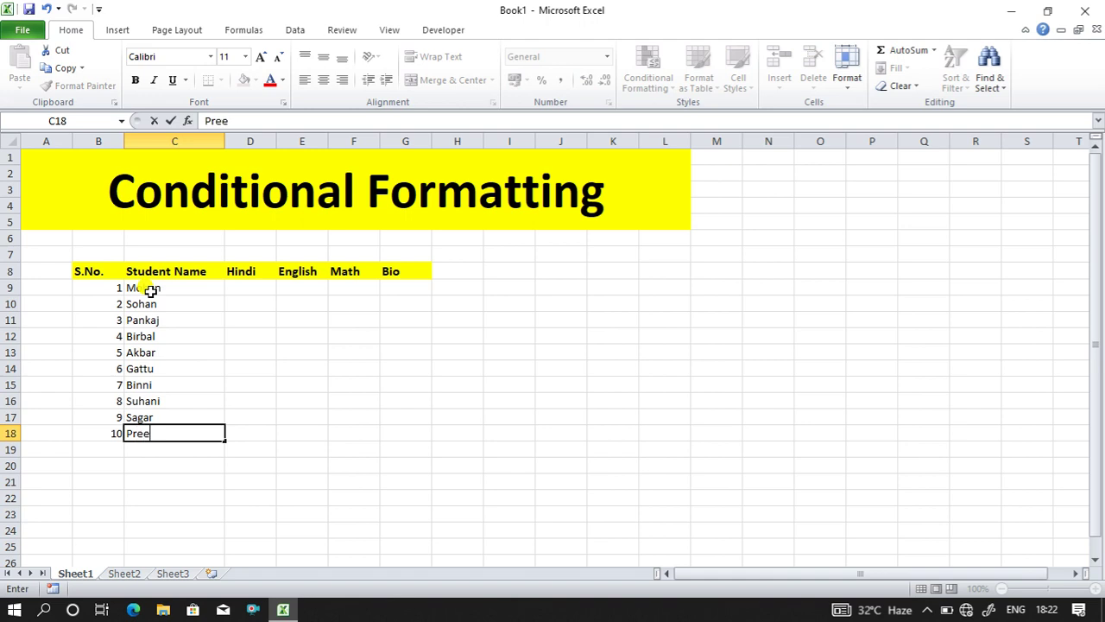
text(ti)
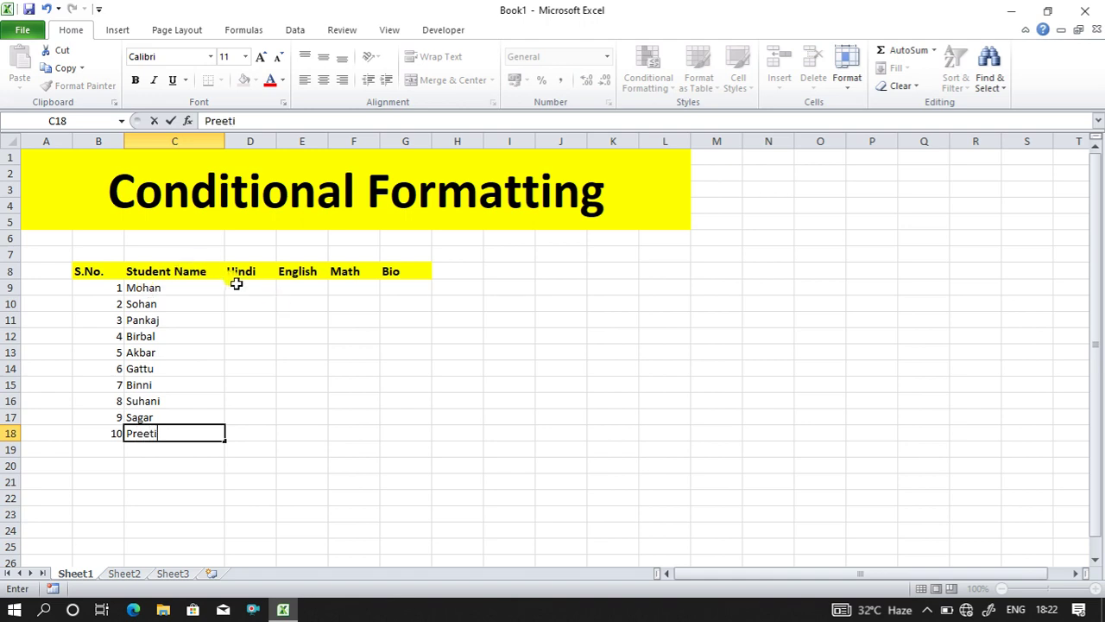
Step: Enter the first student's marks in row 9: Hindi 52, English 85, Math 65
click(255, 287)
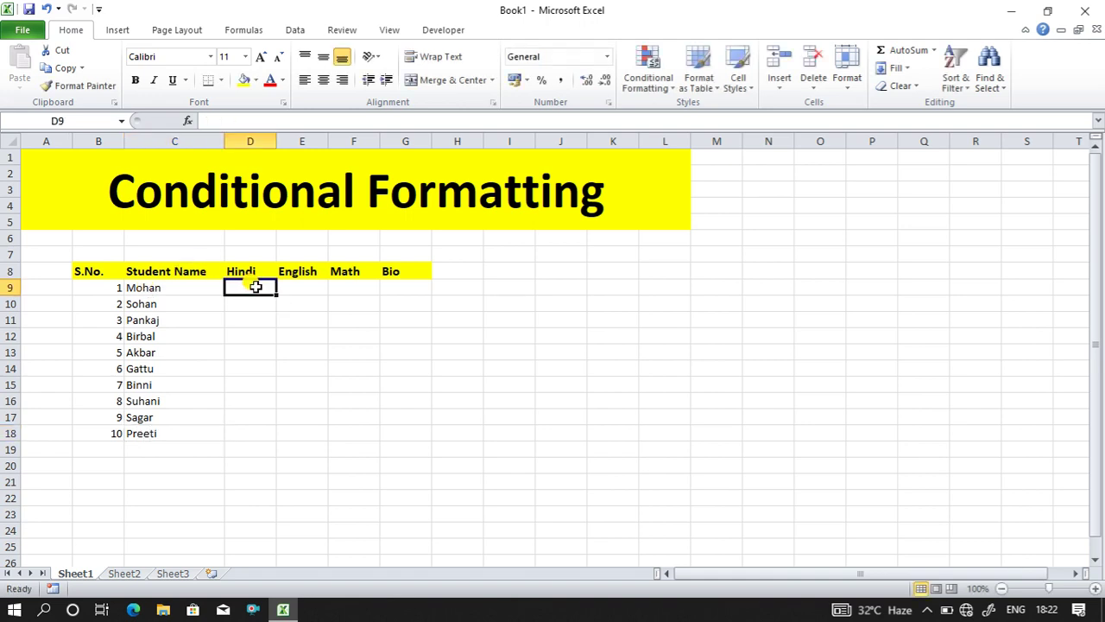
text(52)
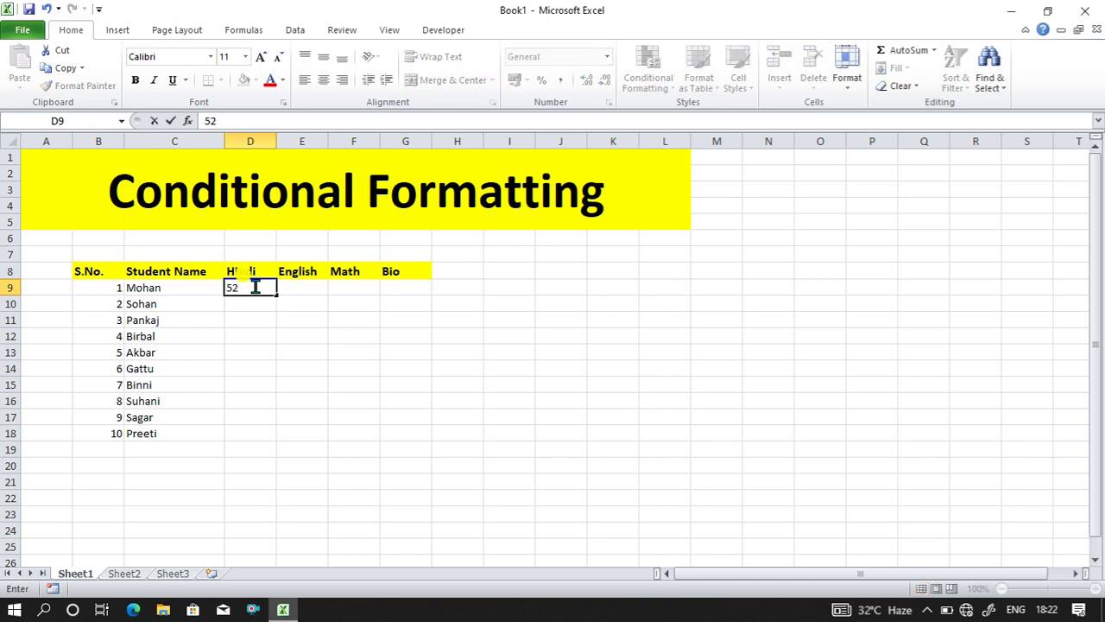
key(Tab)
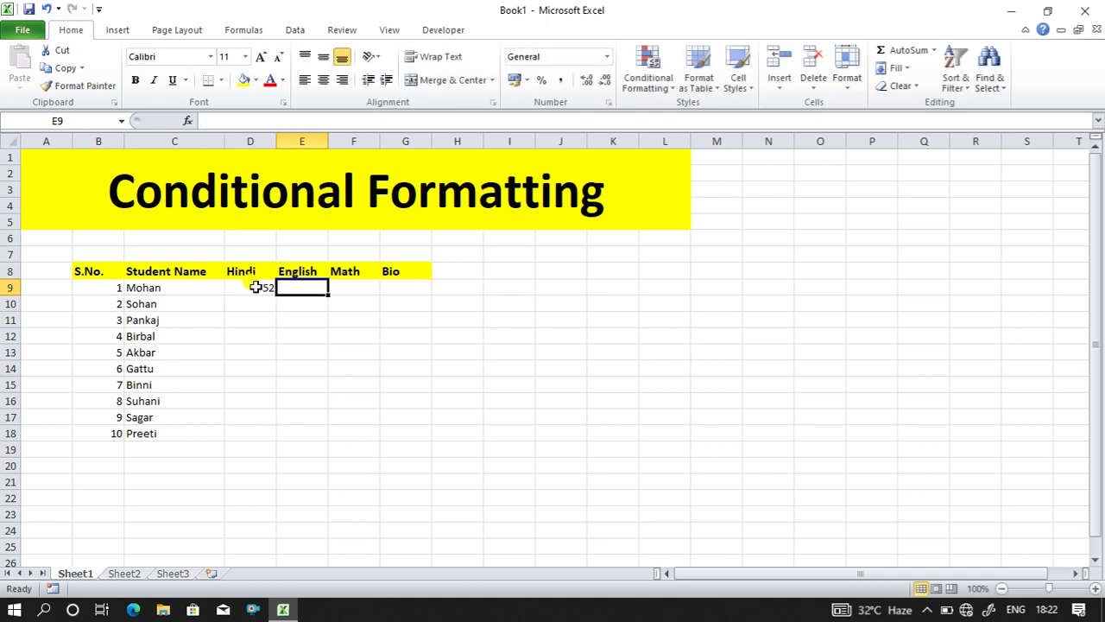
text(85)
key(Tab)
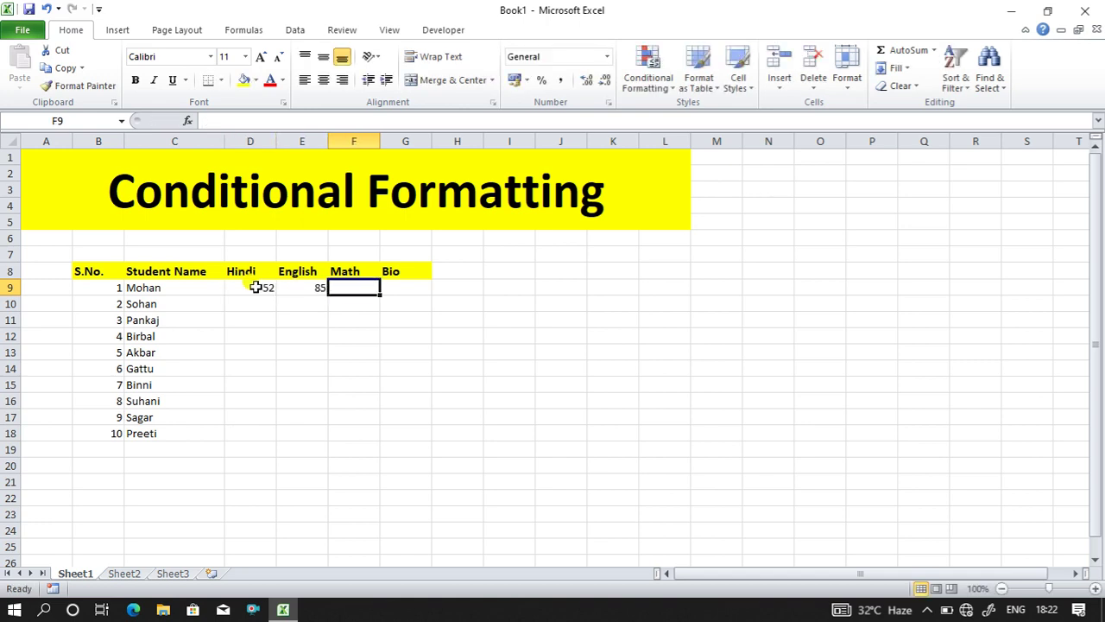
text(65)
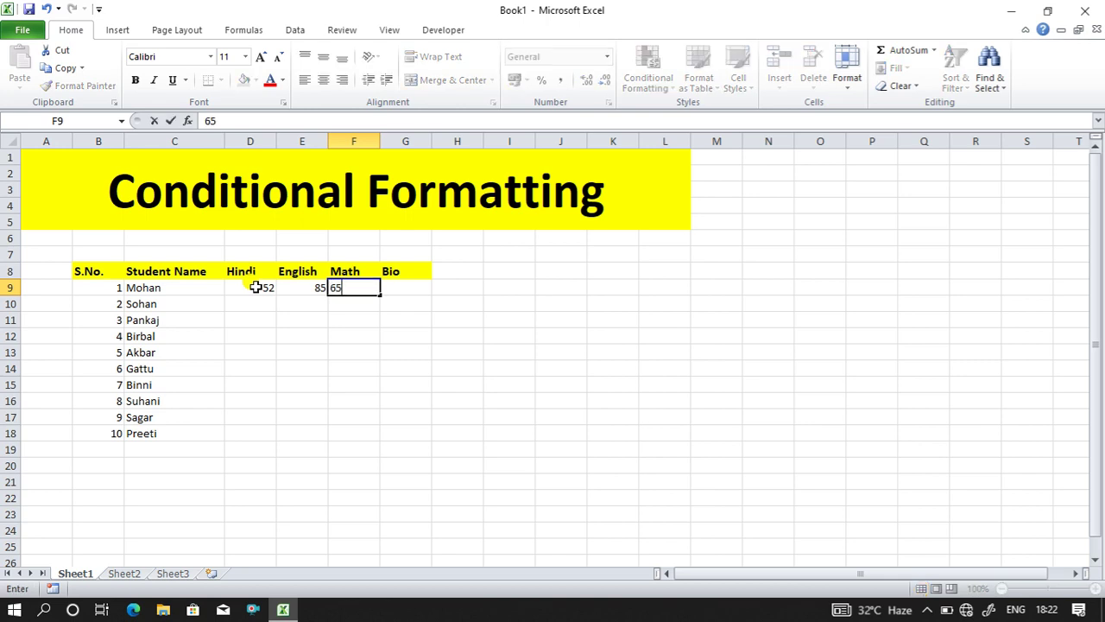
key(Tab)
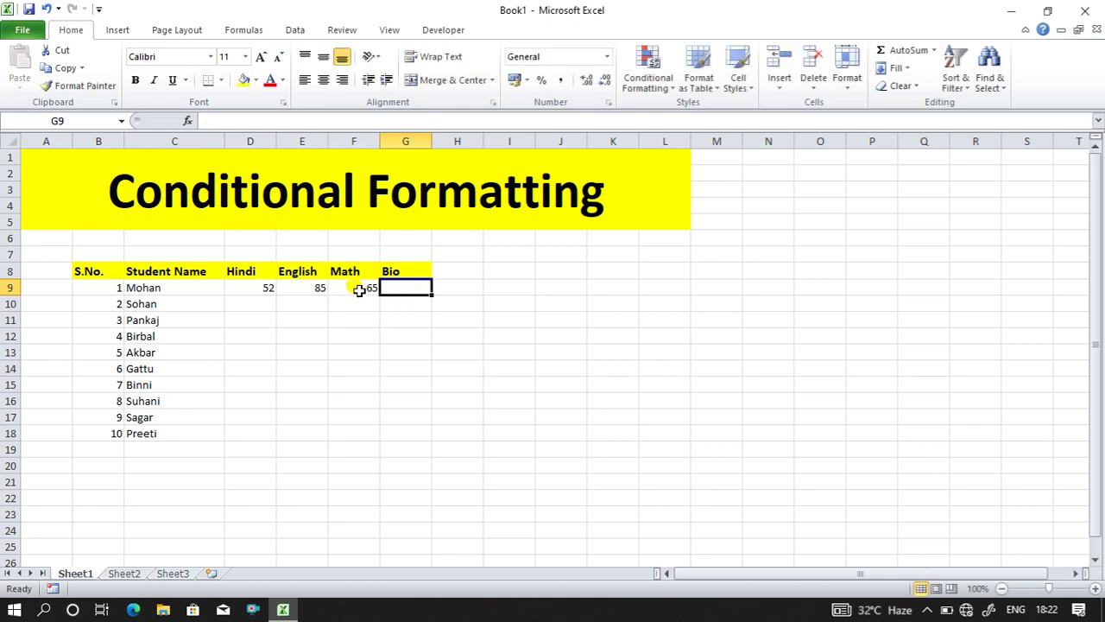
Step: Enter row 10 marks Hindi 68, English 78 and Bio 88, leaving Math blank
click(256, 303)
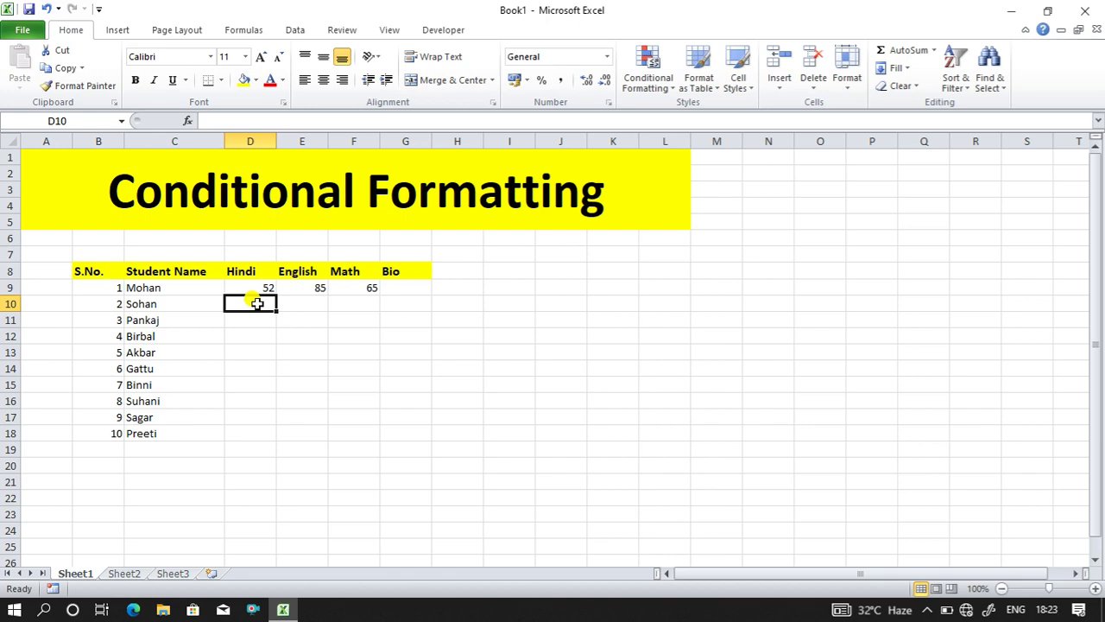
text(68)
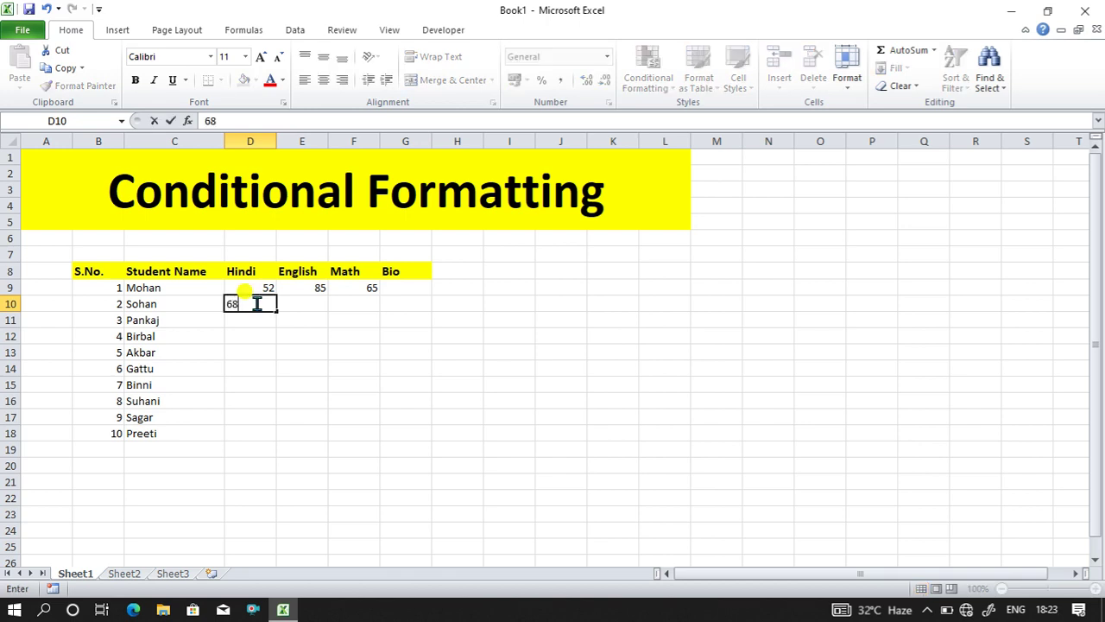
key(Tab)
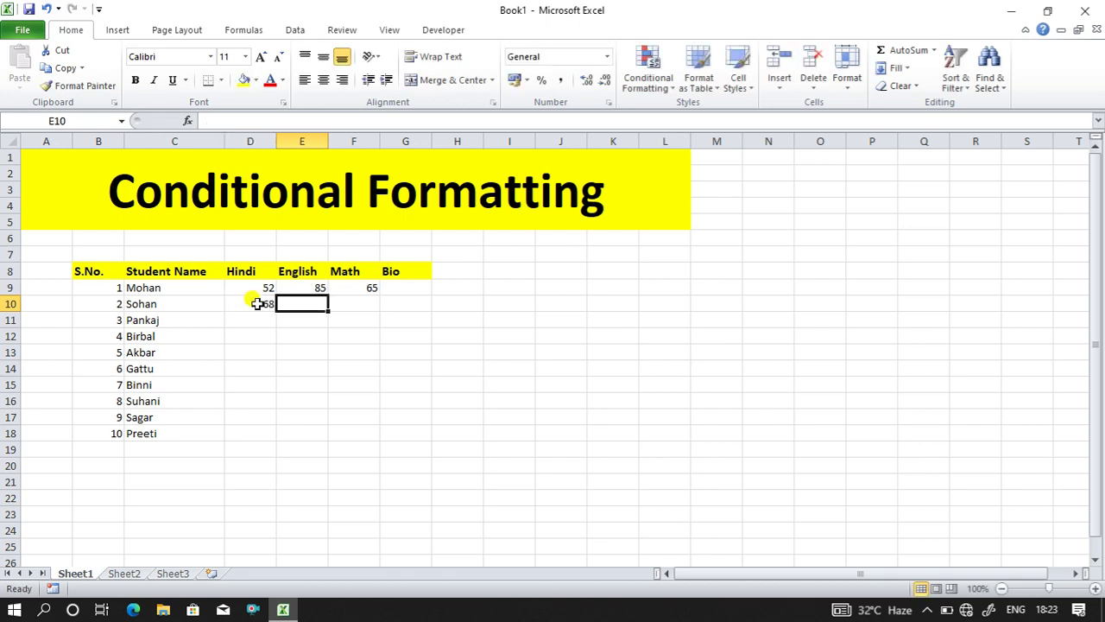
text(78)
key(Tab)
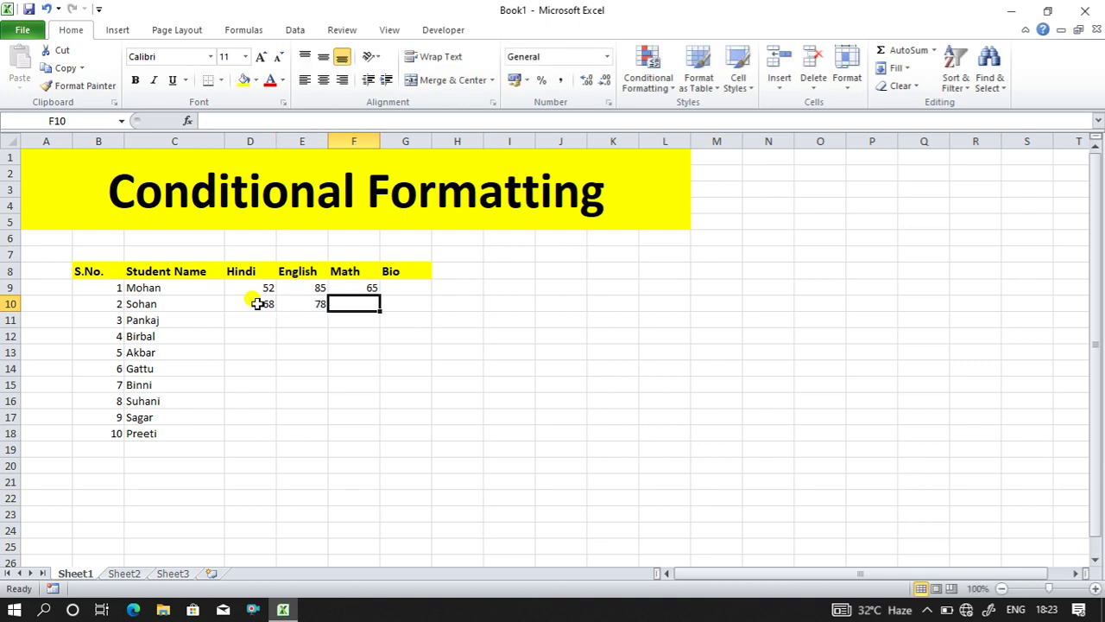
key(Tab)
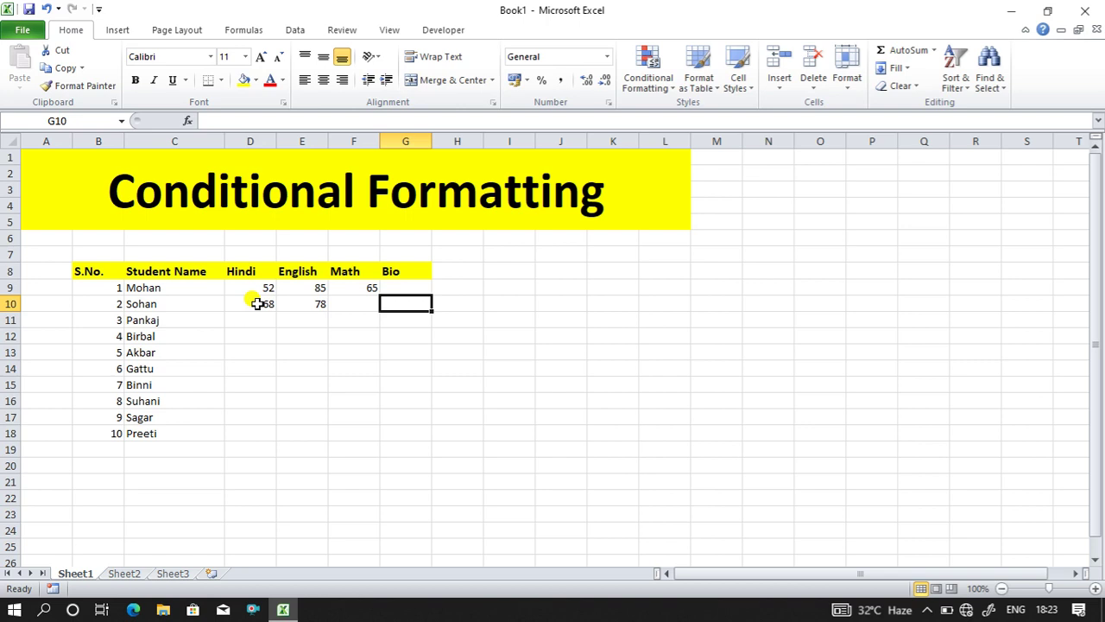
text(88)
key(Tab)
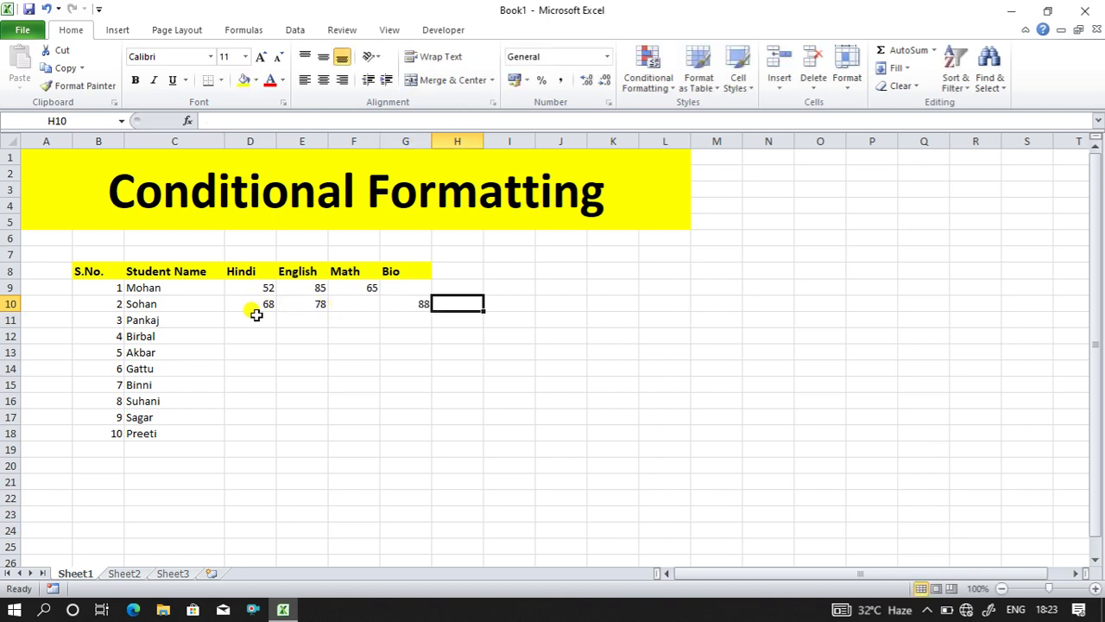
click(261, 322)
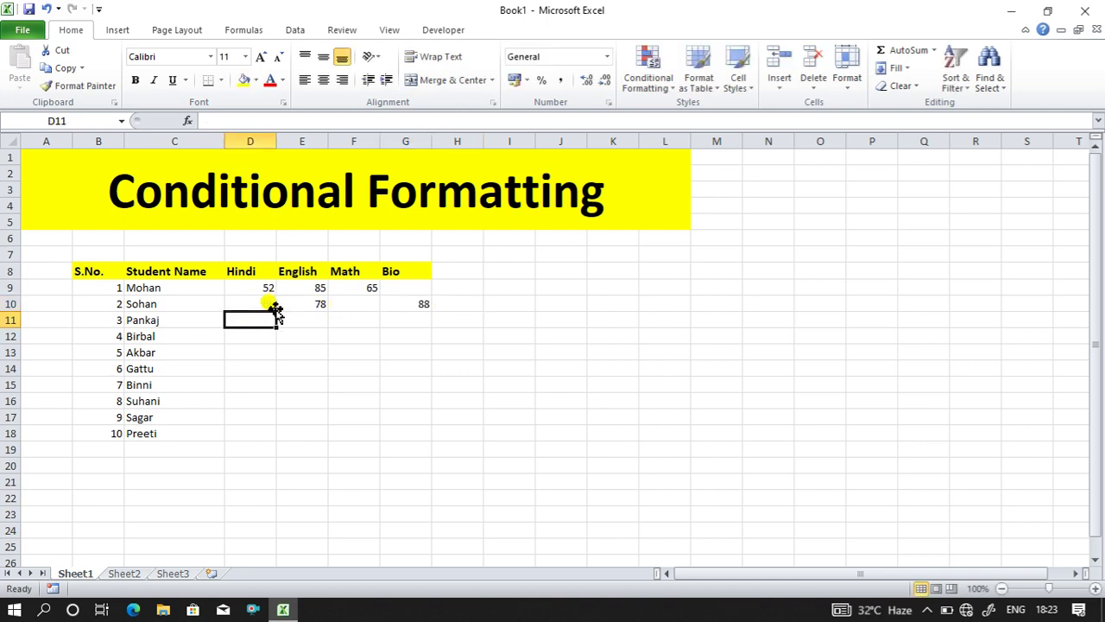
click(248, 304)
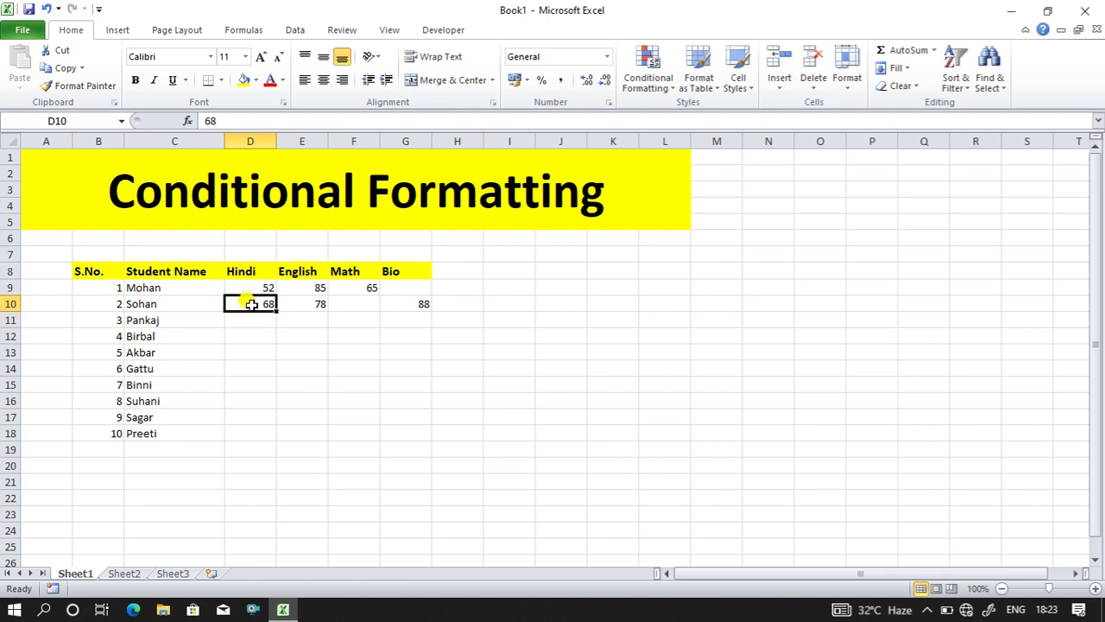
click(254, 320)
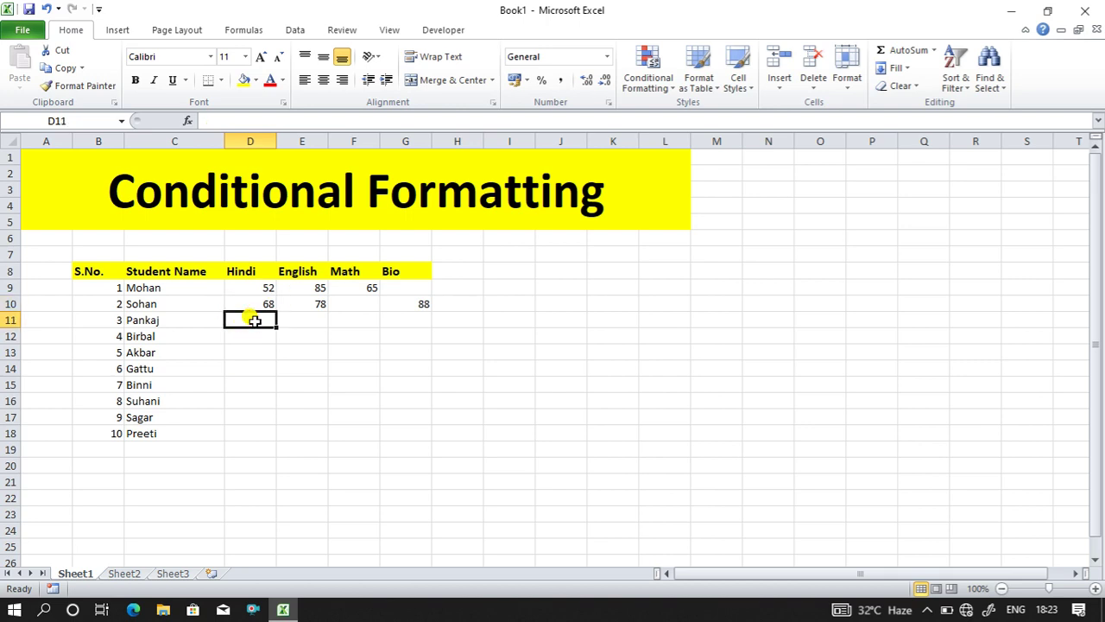
Step: Enter Hindi marks 85, 25, 78, 35, 48, 69, 78 and 25 down D11:D18
text(85)
key(Return)
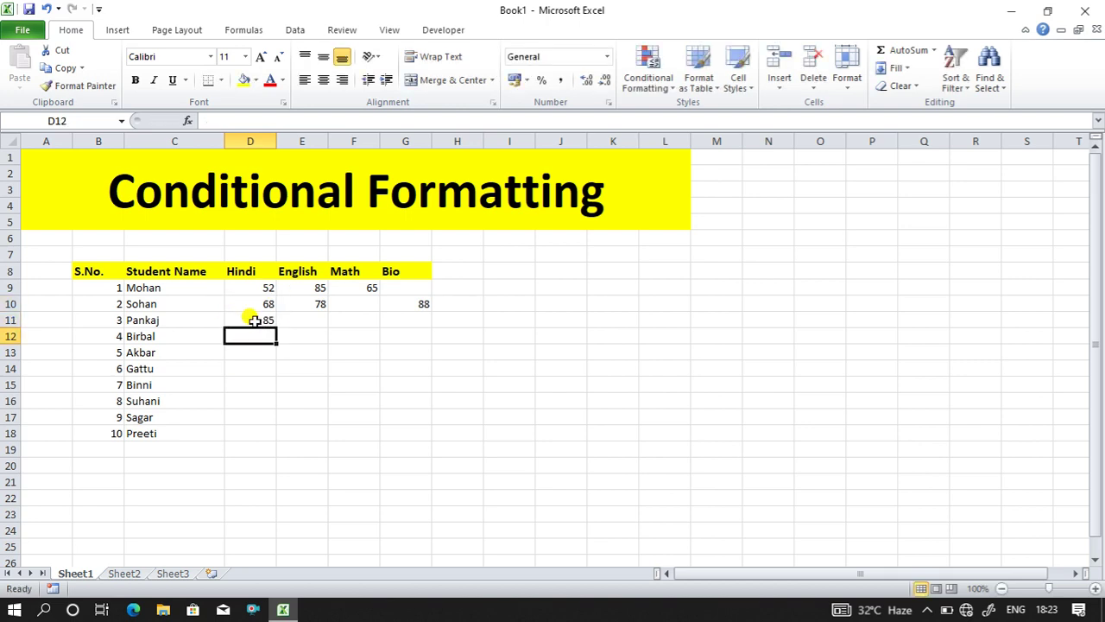
text(25)
key(Return)
text(78)
key(Return)
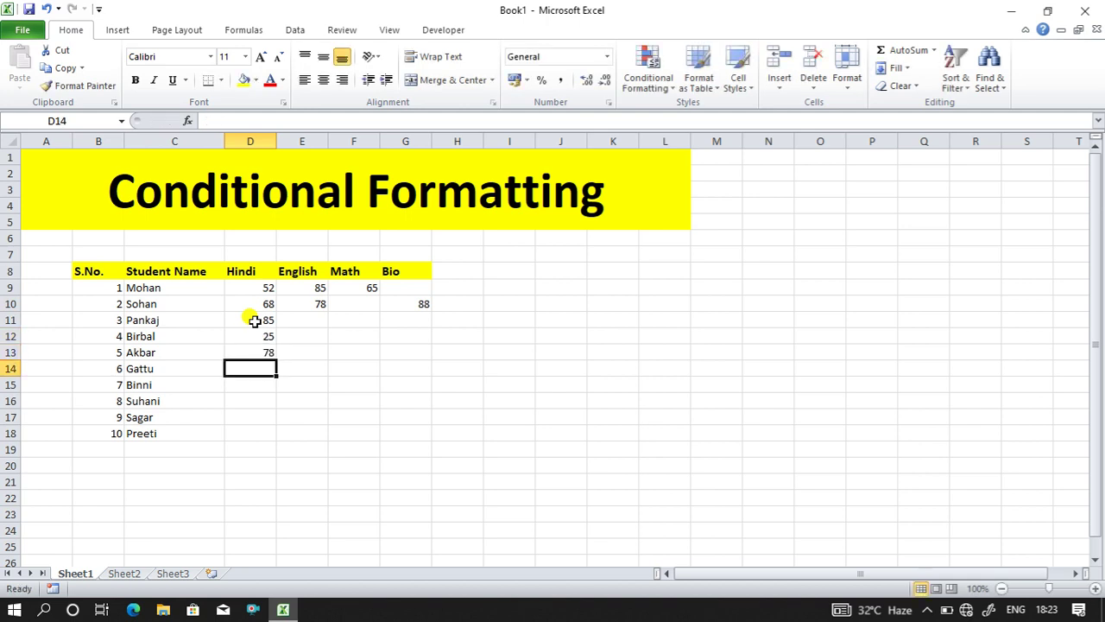
text(35)
key(Return)
text(48)
key(Return)
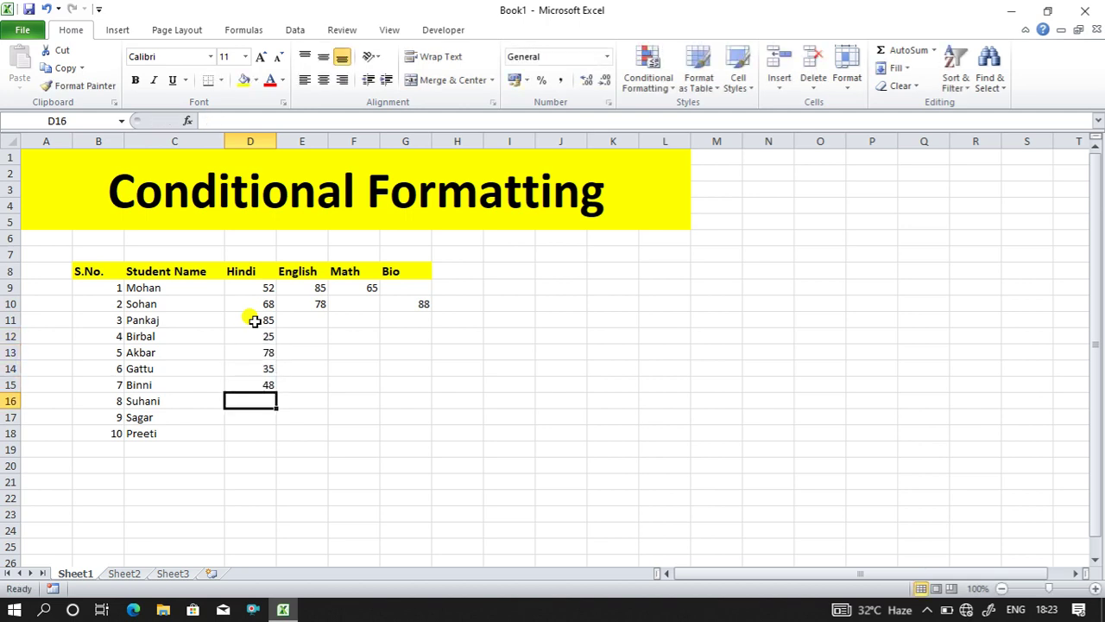
text(69)
key(Return)
text(78)
key(Return)
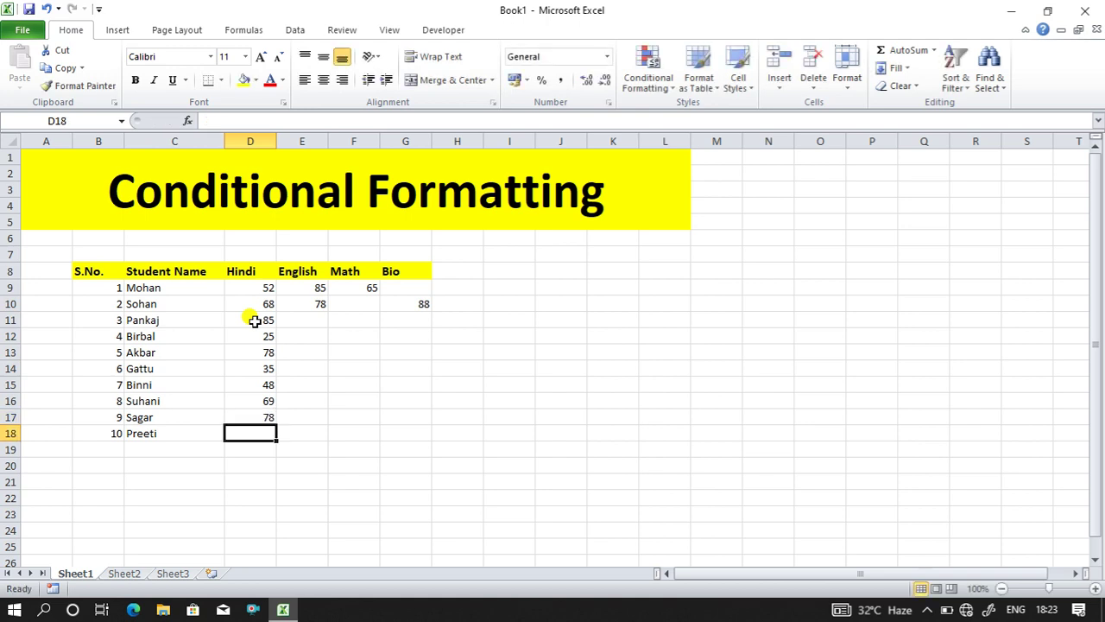
text(25)
key(Return)
Step: Remove the stray 15 entered in D19 below the table
text(15)
key(Return)
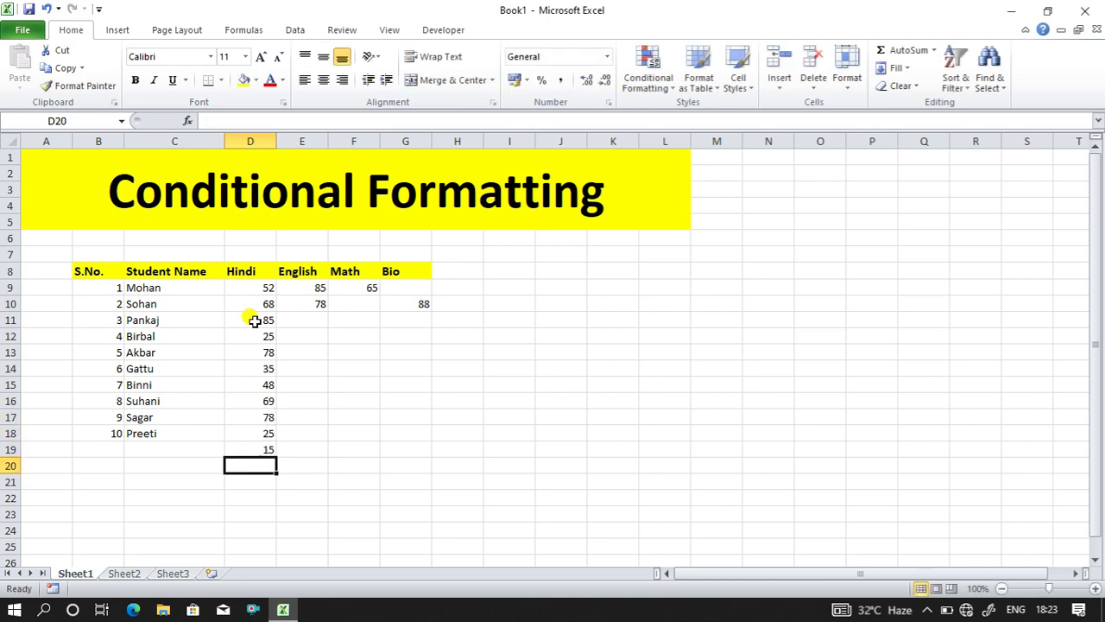
text(36)
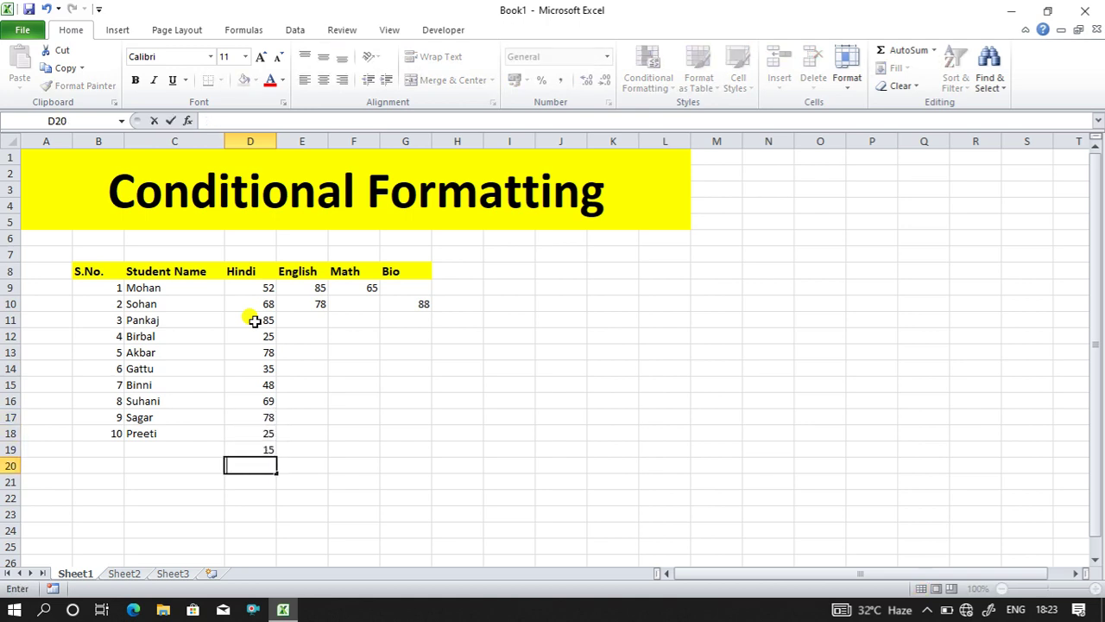
click(265, 448)
key(Delete)
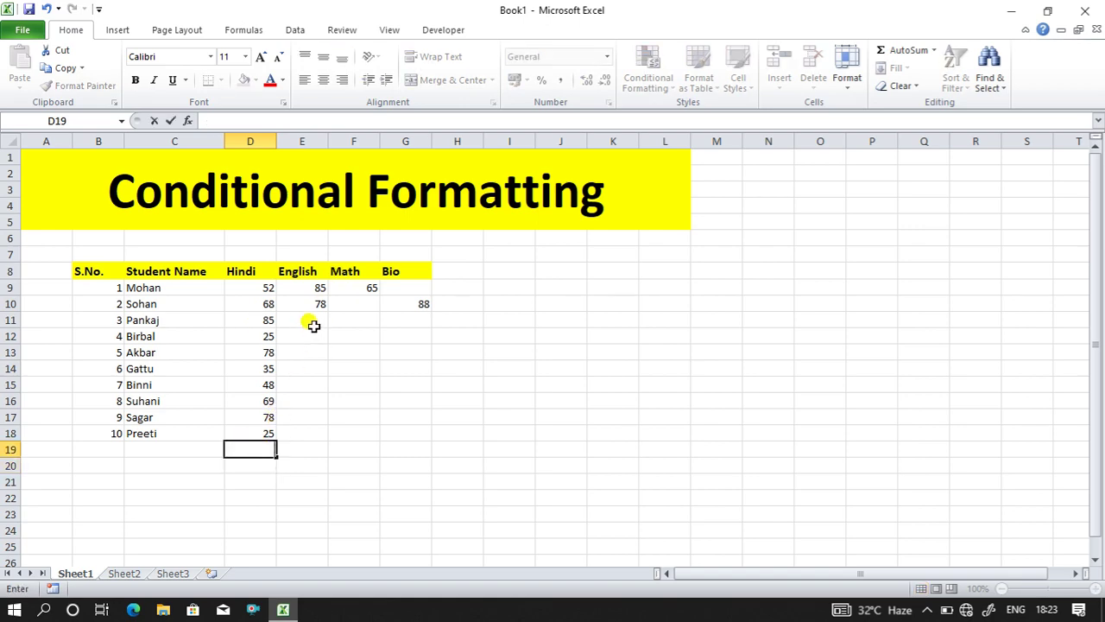
Step: Enter English marks 89, 58, 69, 78, 45, 64, 85 and 35 down E11:E18
click(315, 320)
text(89)
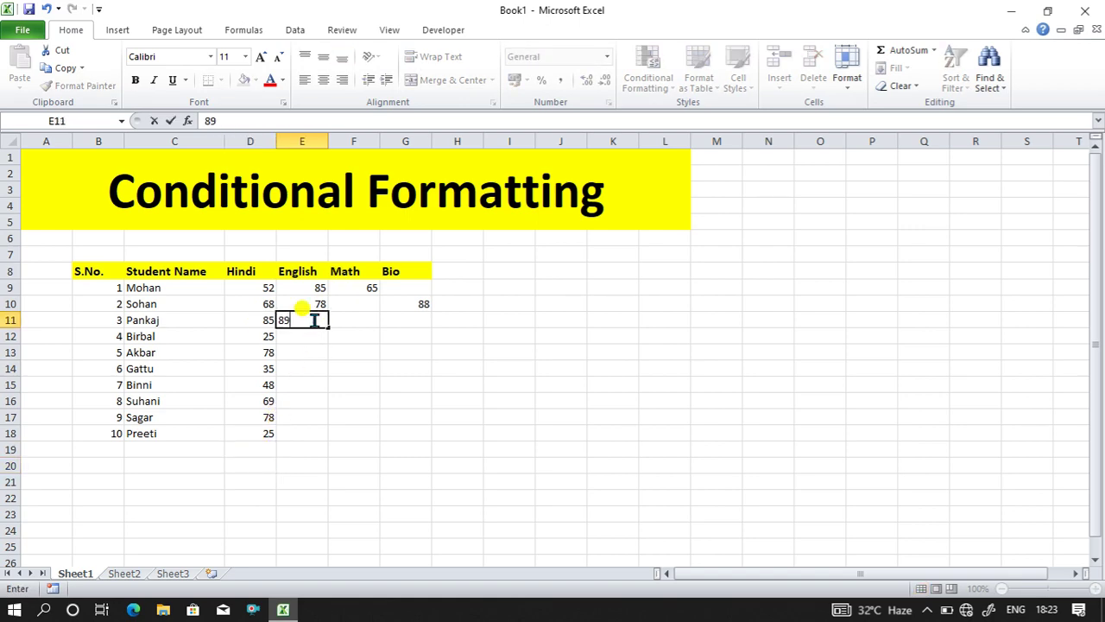
key(Return)
text(58)
key(Return)
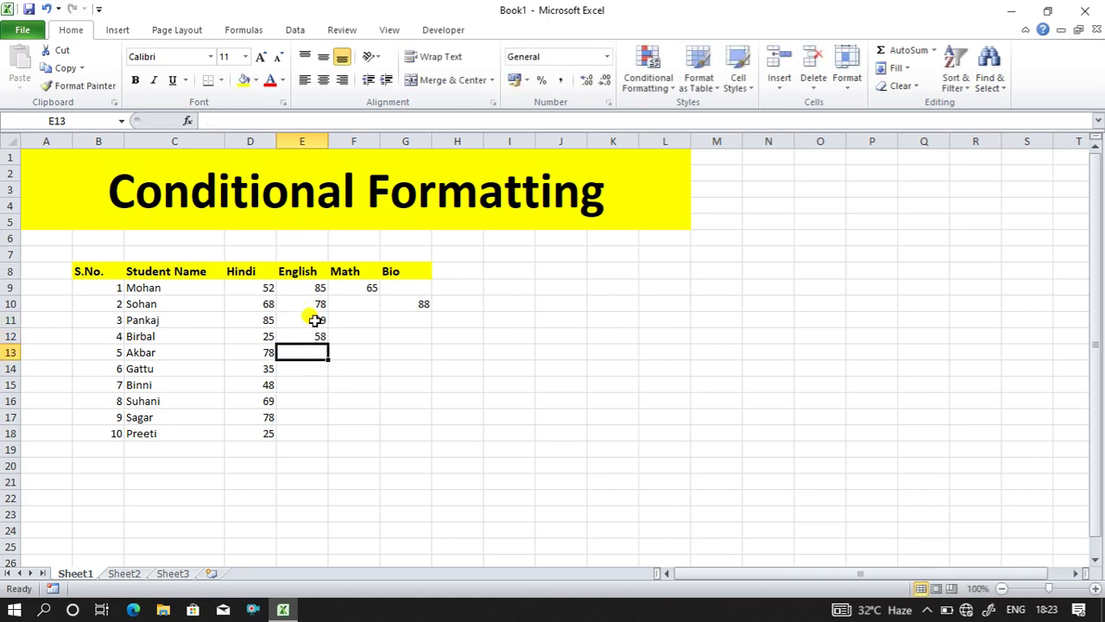
text(69)
key(Return)
text(78)
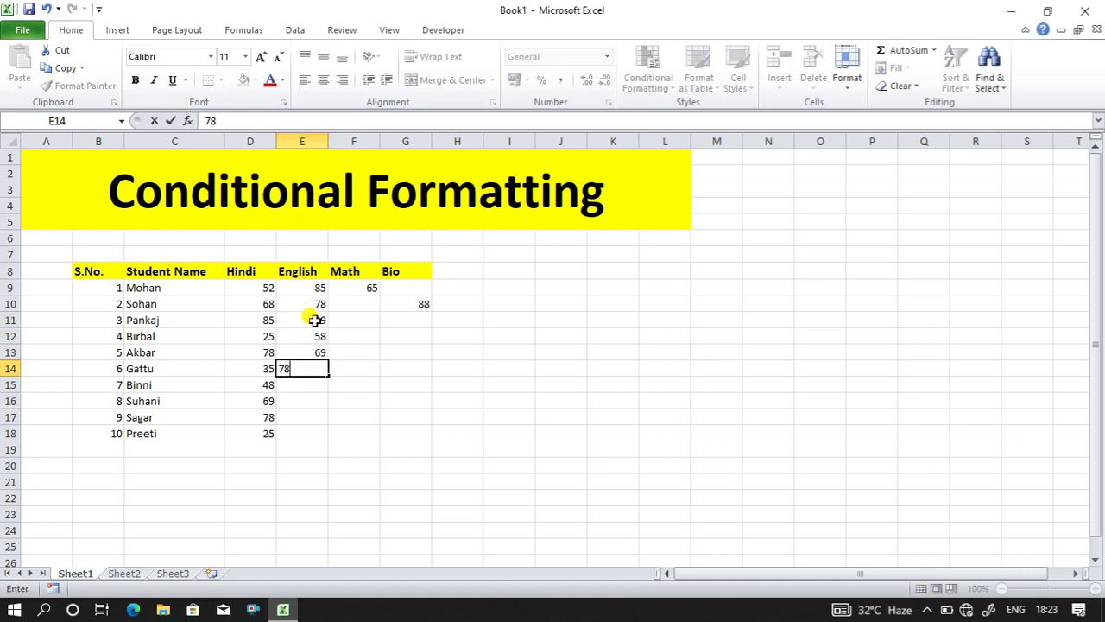
key(Return)
text(45)
key(Return)
text(64)
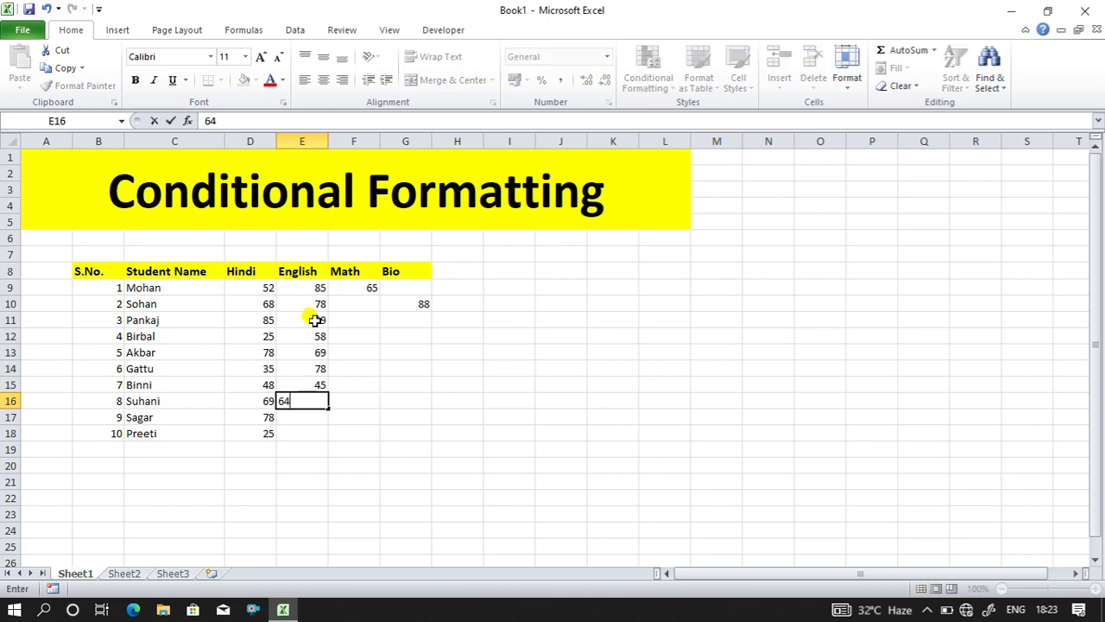
key(Return)
text(85)
key(Return)
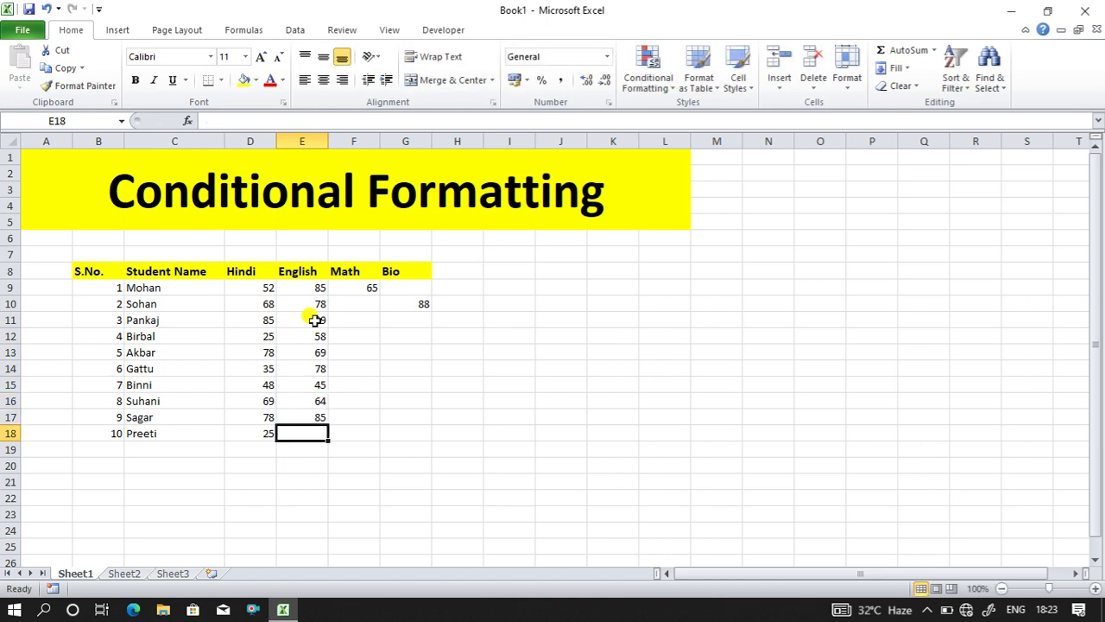
text(35)
key(Right)
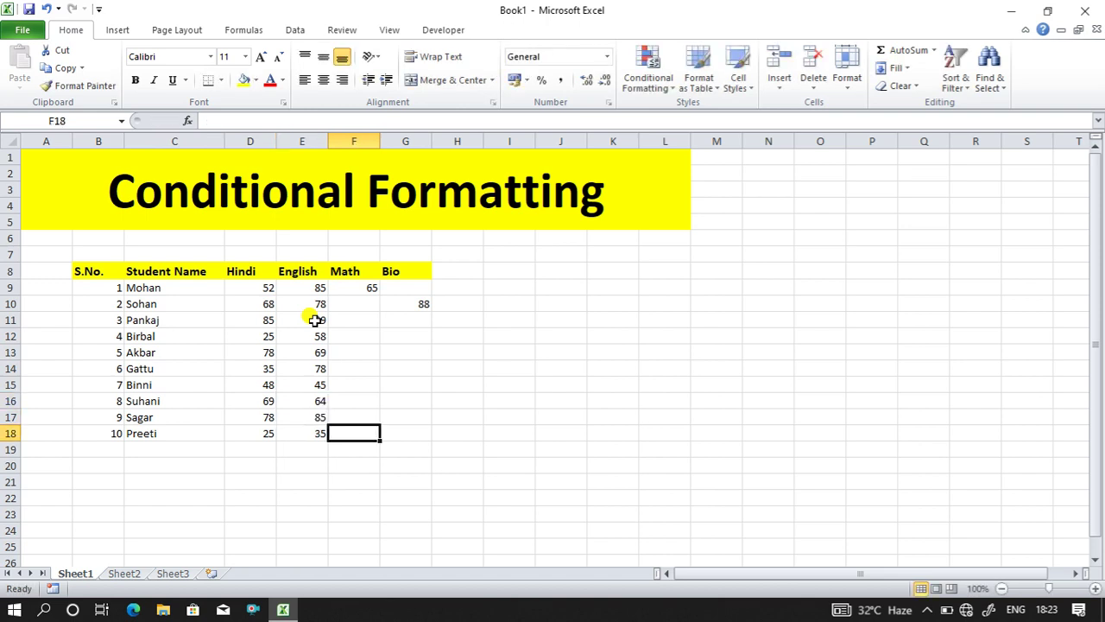
key(Up)
key(Up)
key(Up)
key(Up)
key(Up)
key(Up)
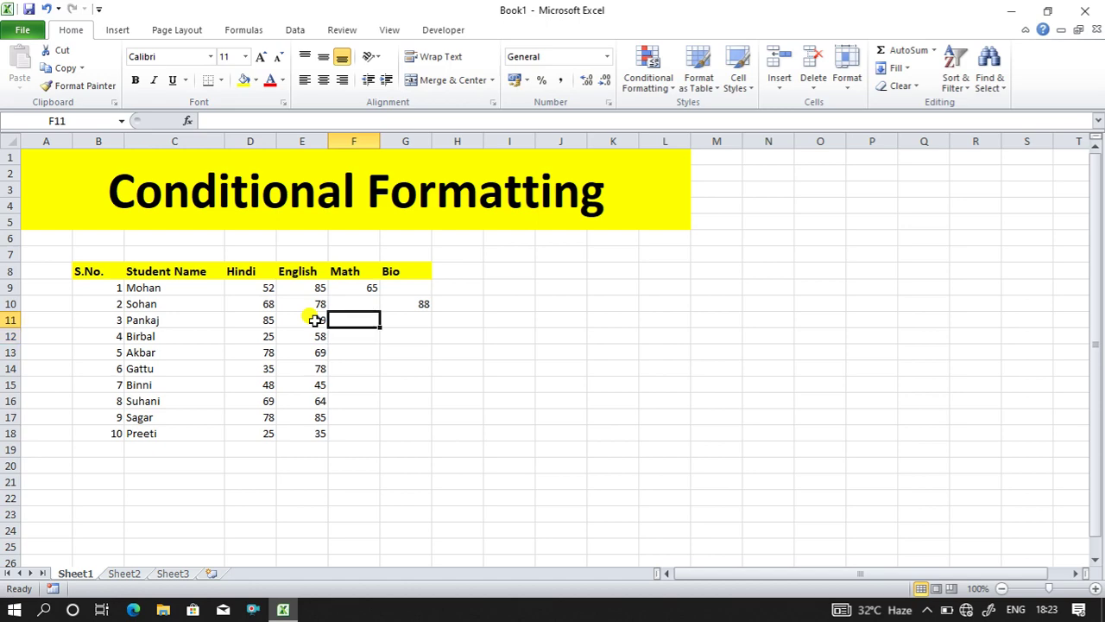
Step: Enter Math 58 in F11 and Bio marks 58, 85 and 36 in G12:G14
text(58)
key(Right)
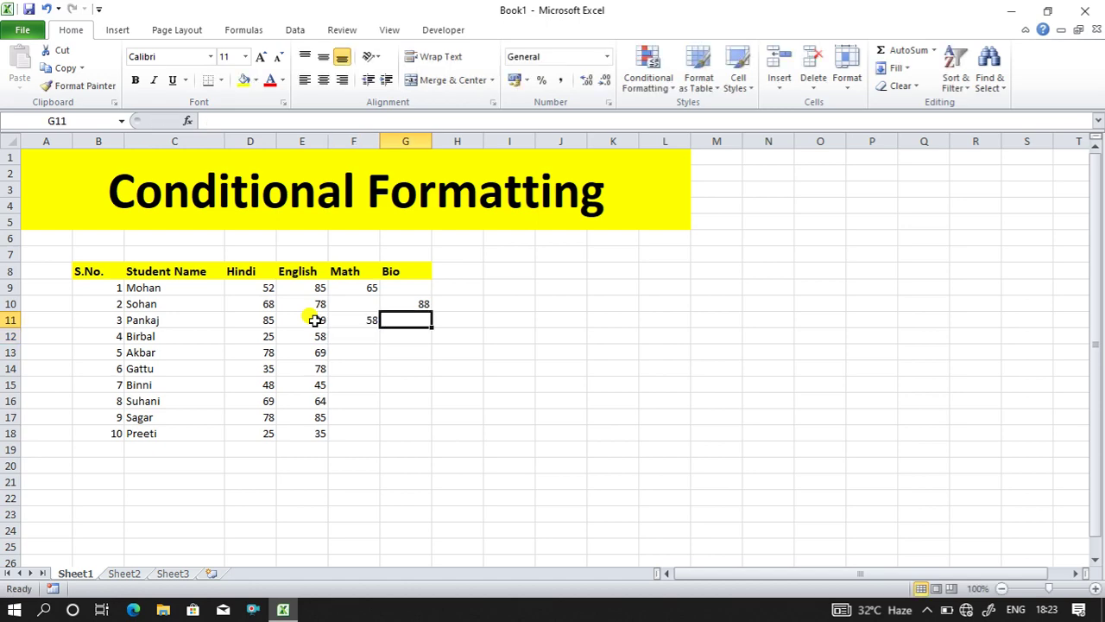
key(Down)
text(5)
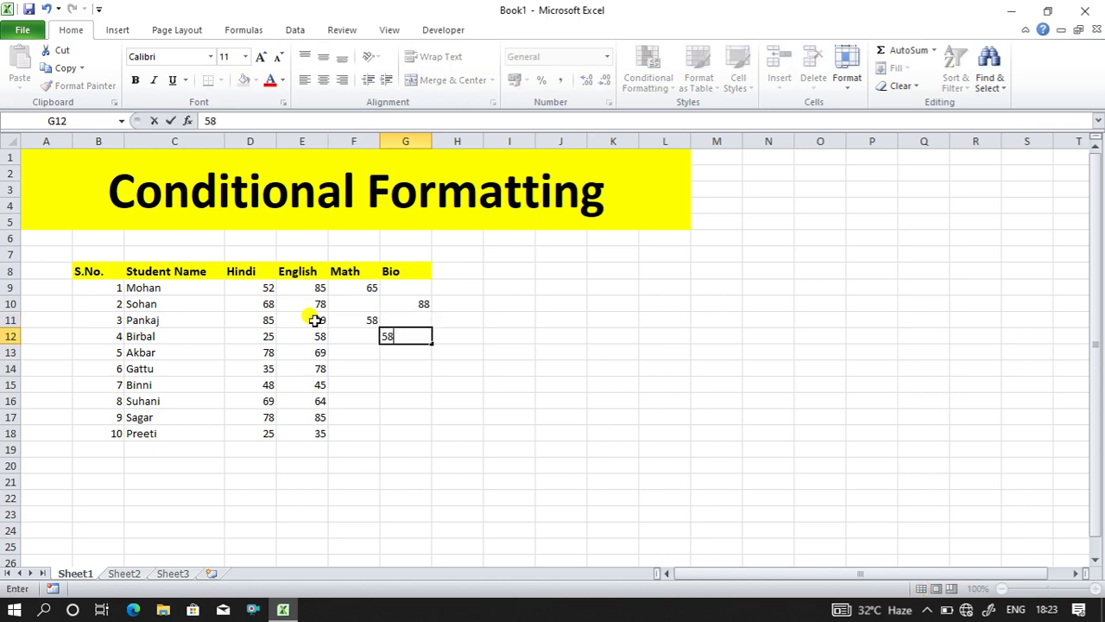
key(Return)
text(85)
key(Return)
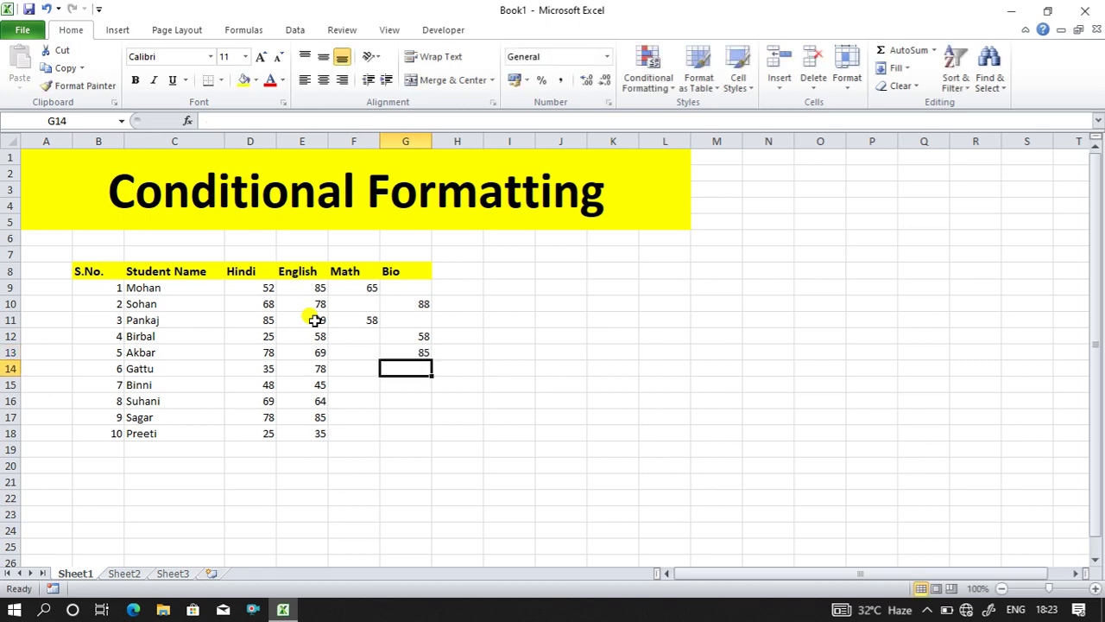
text(36)
key(Return)
Step: Enter Math 59 and 36 in F15:F16, Bio 35 in G17, and Math 20 in F18
key(Left)
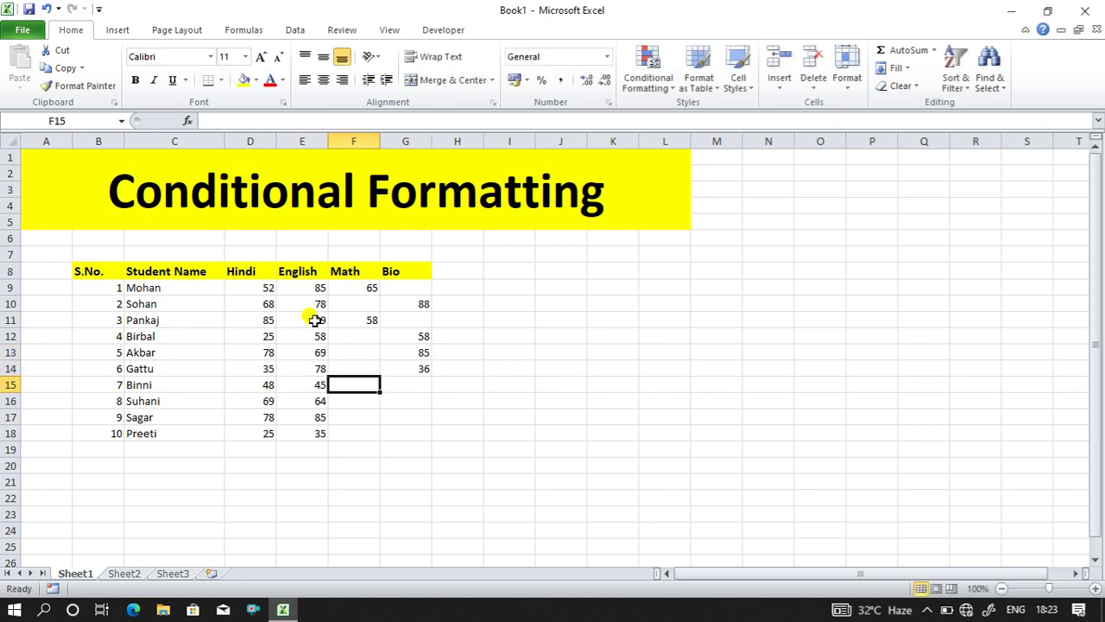
text(59)
key(Return)
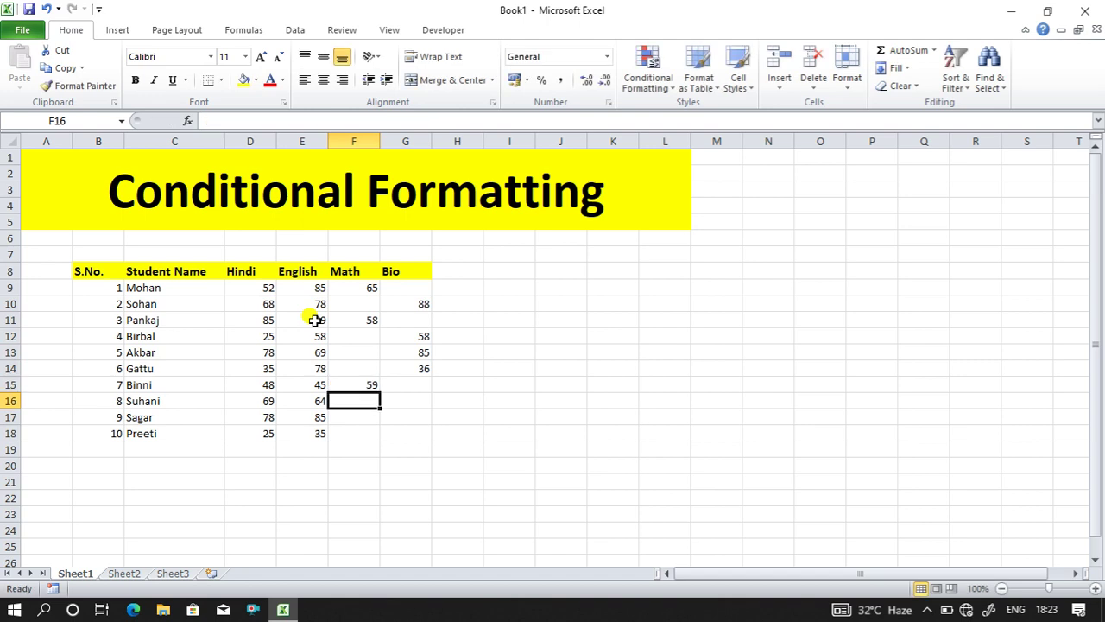
text(36)
key(Right)
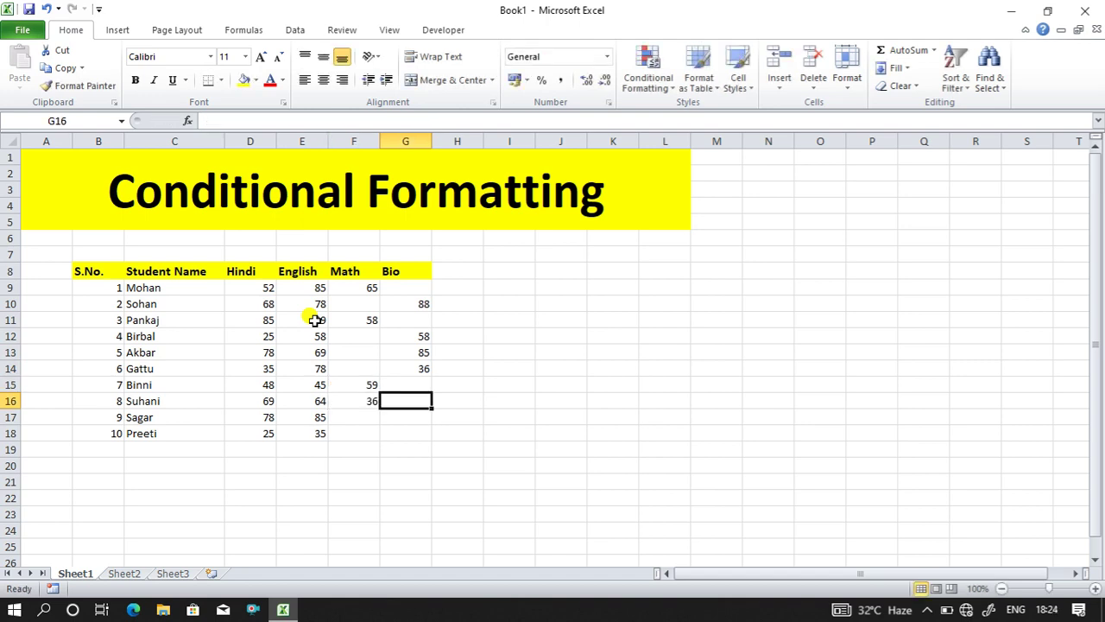
key(Down)
text(3)
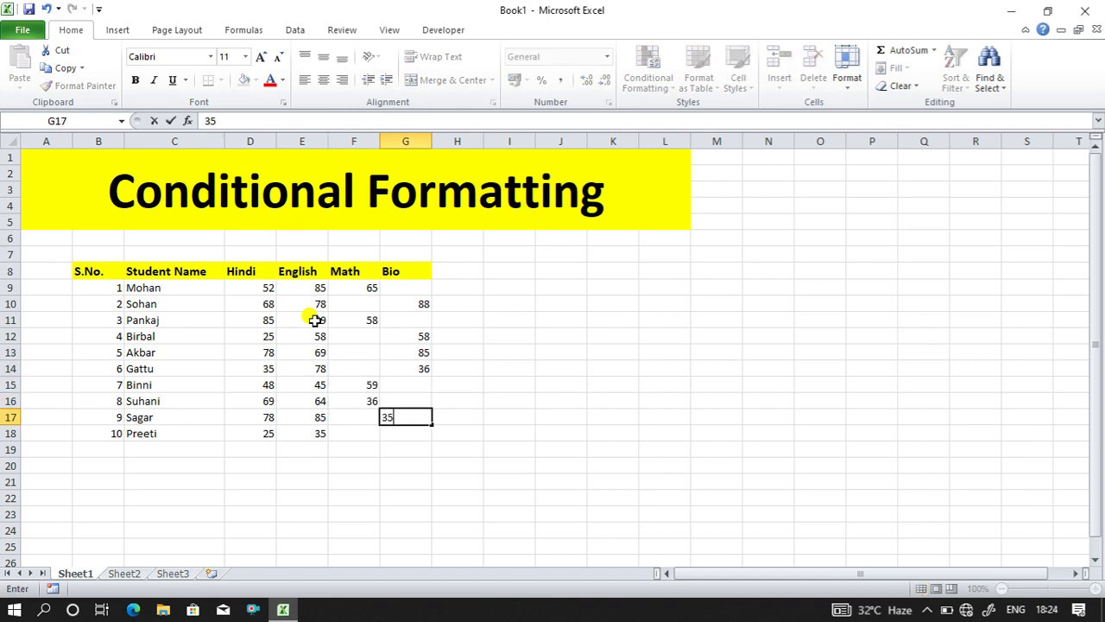
key(Right)
key(Down)
key(Left)
key(Left)
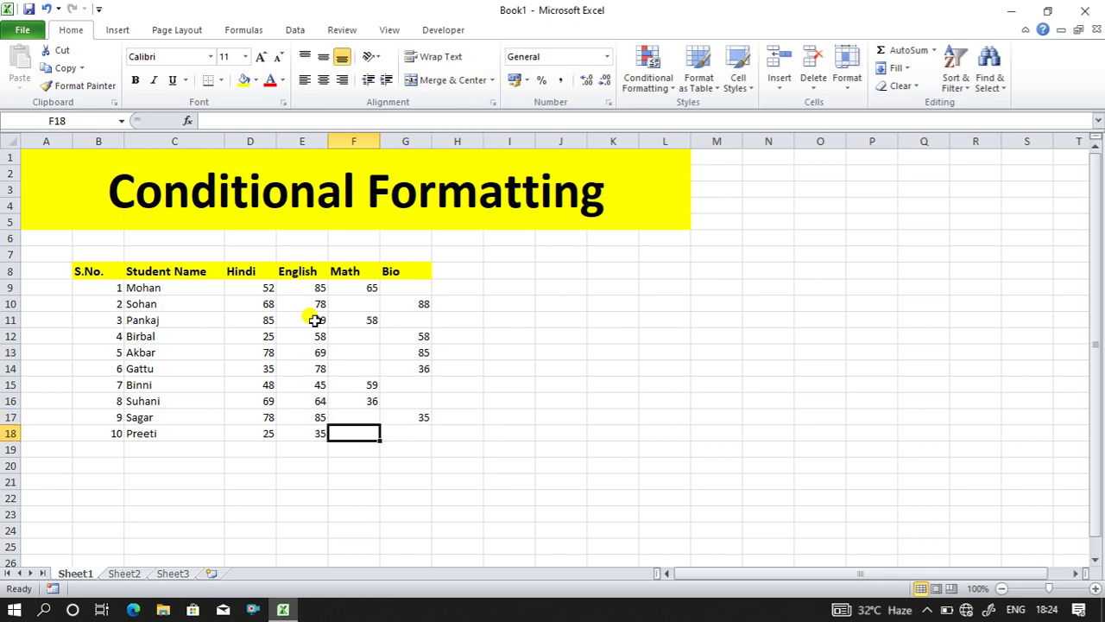
text(20)
click(458, 351)
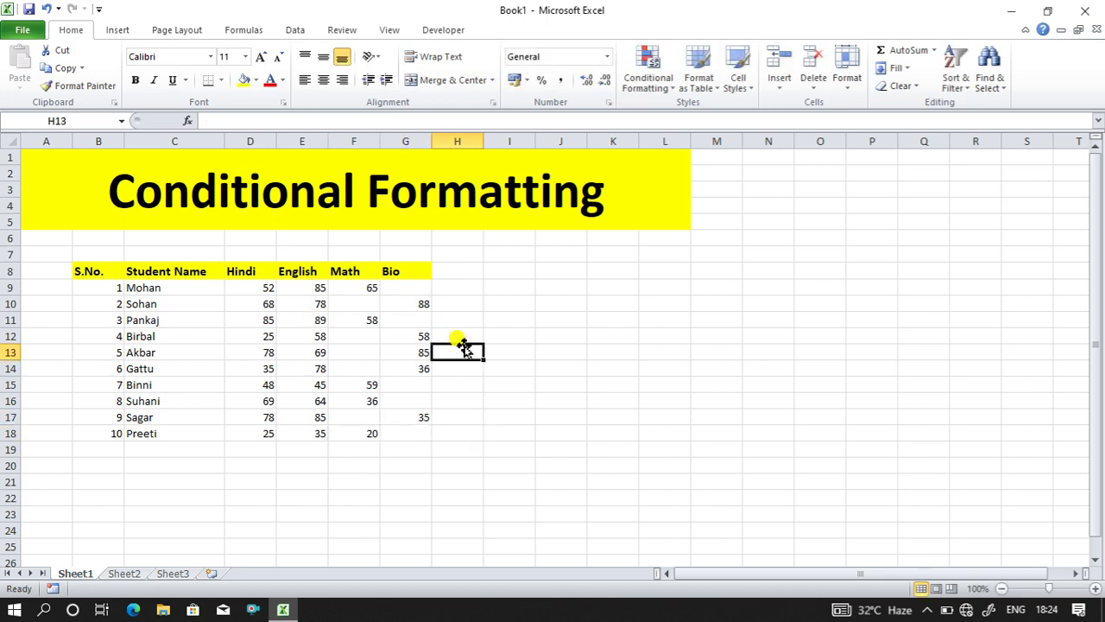
Step: Centre the data in B9:G18 both horizontally and vertically
drag(97, 285, 397, 429)
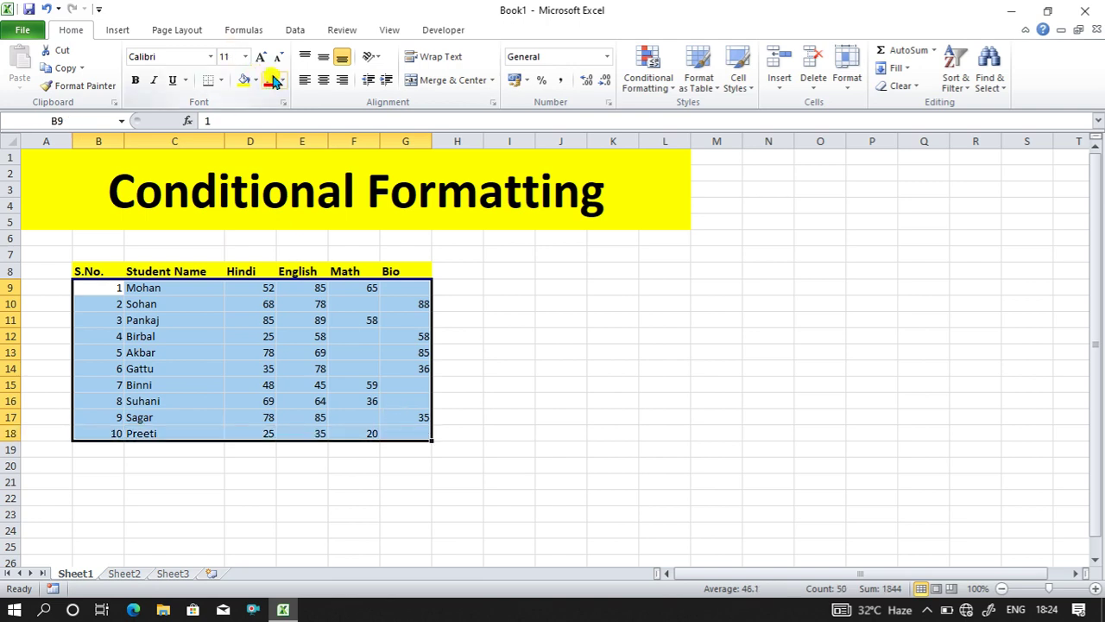
click(322, 80)
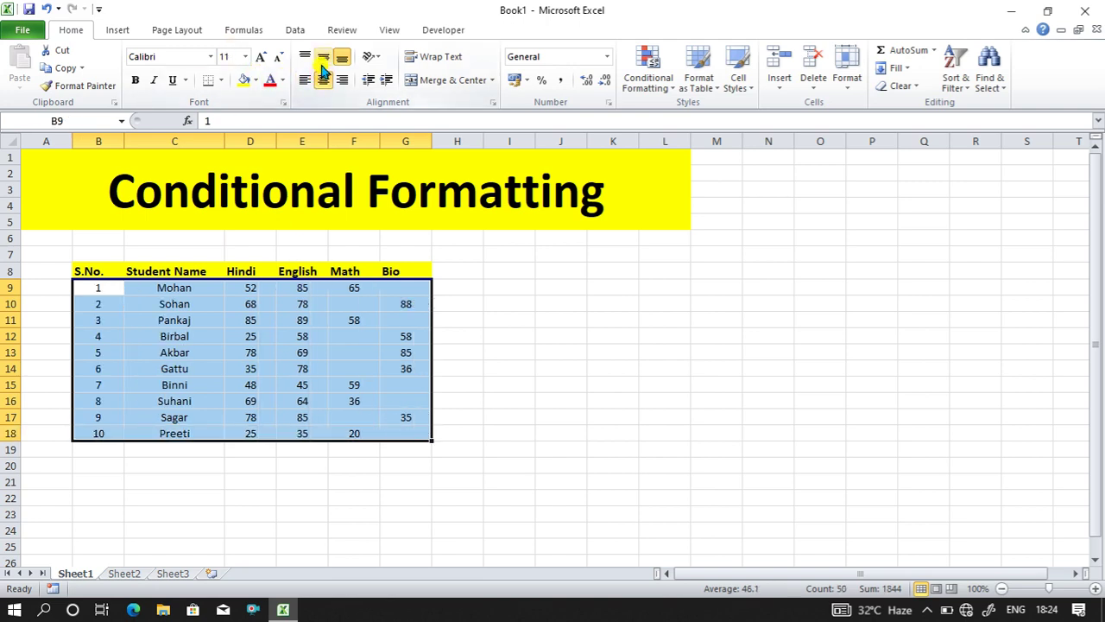
click(321, 59)
click(435, 337)
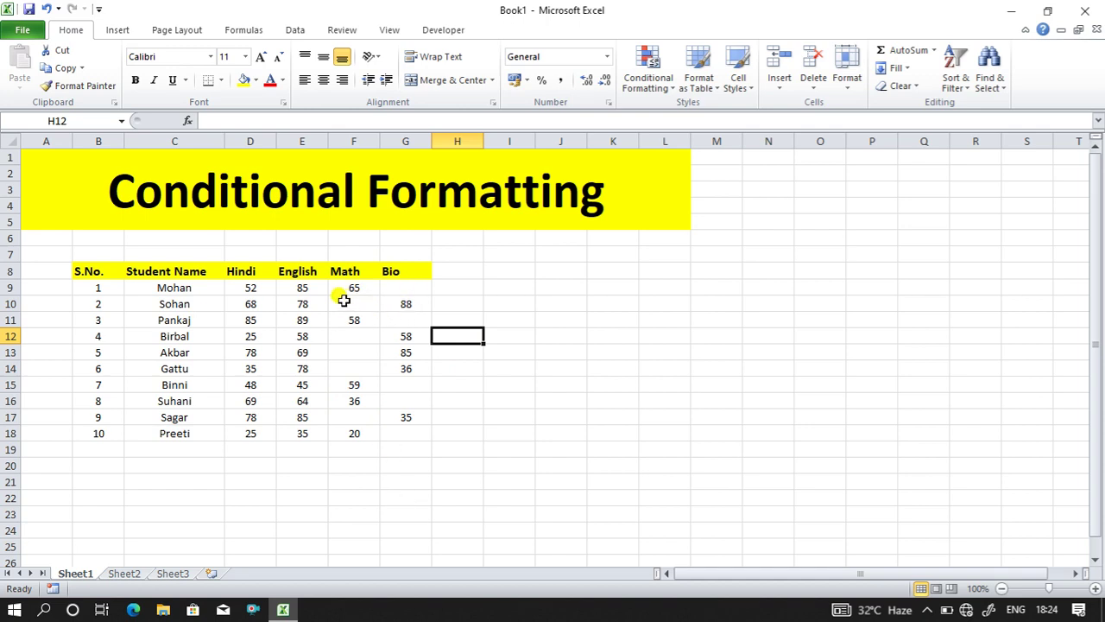
Step: Point out the blank cells G9 and F10, then select the Math and Bio marks F9:G18
click(404, 290)
click(370, 304)
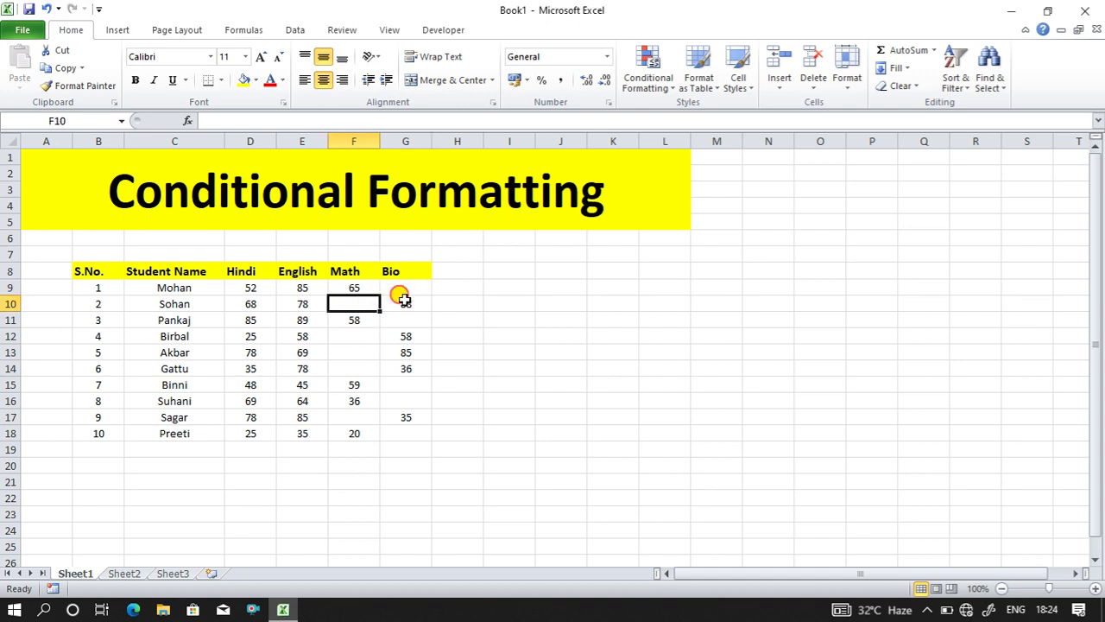
click(403, 299)
click(361, 298)
click(393, 285)
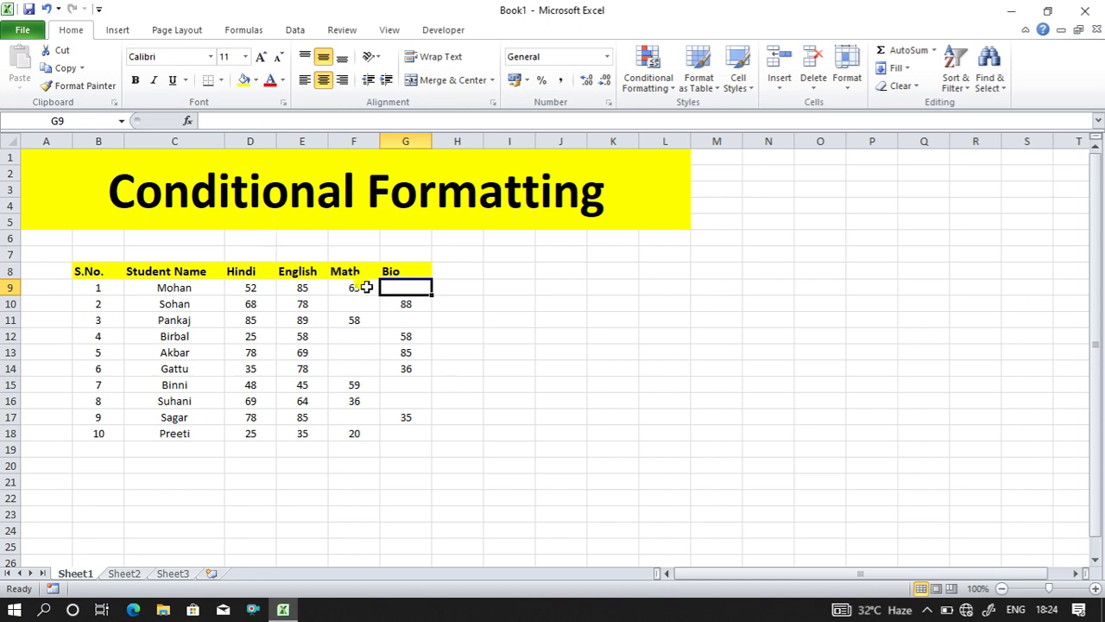
mouse_move(354, 288)
mouse_down()
mouse_move(415, 483)
mouse_move(414, 431)
mouse_up()
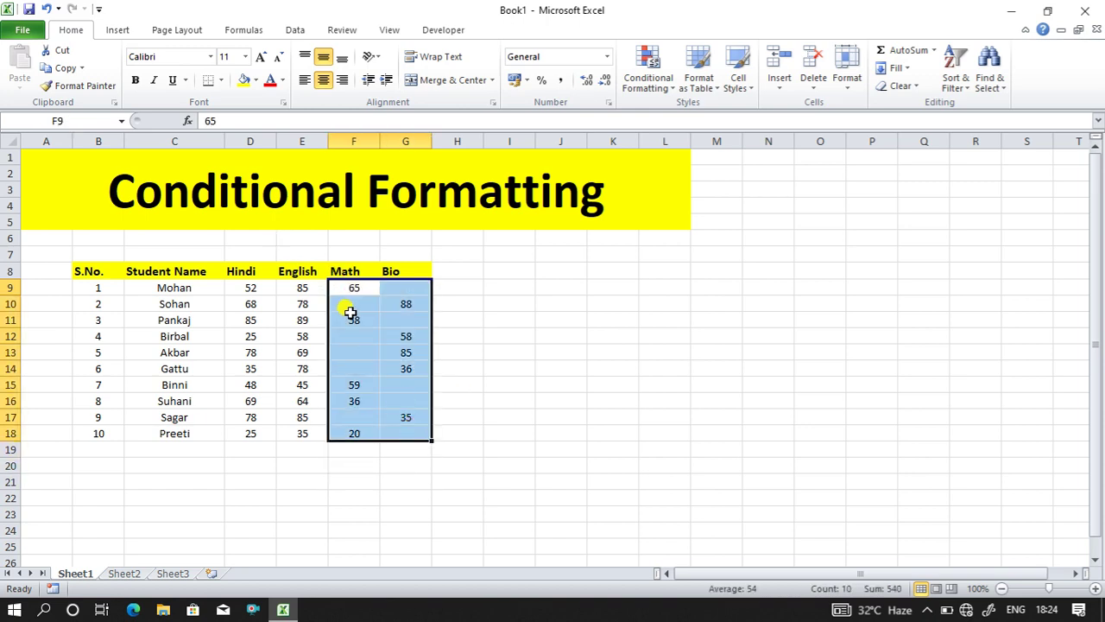
click(506, 383)
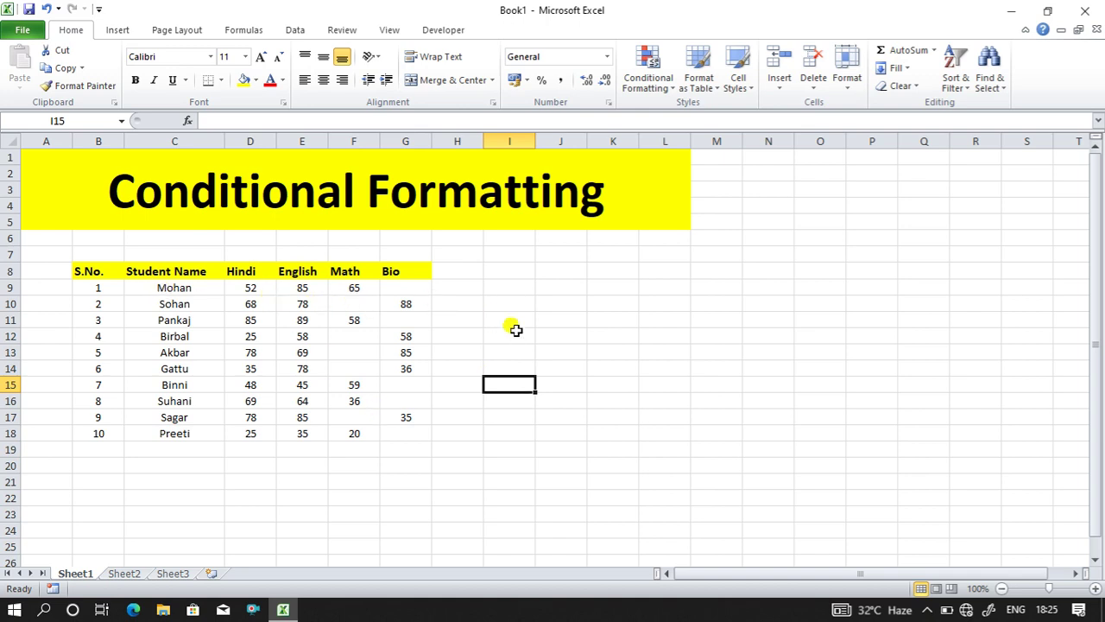
click(653, 86)
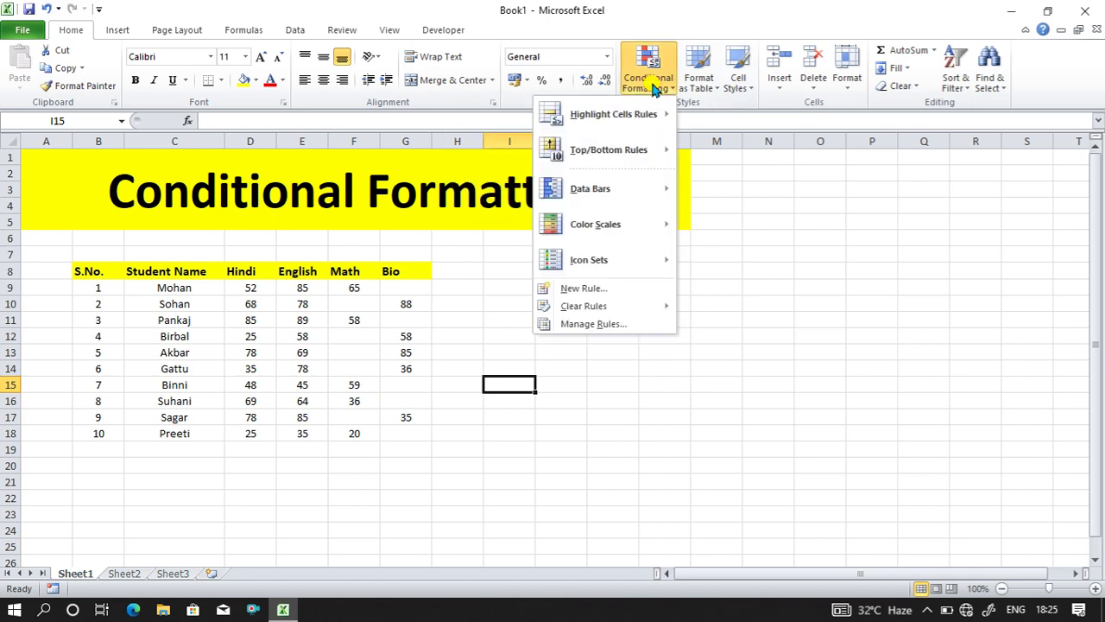
click(288, 264)
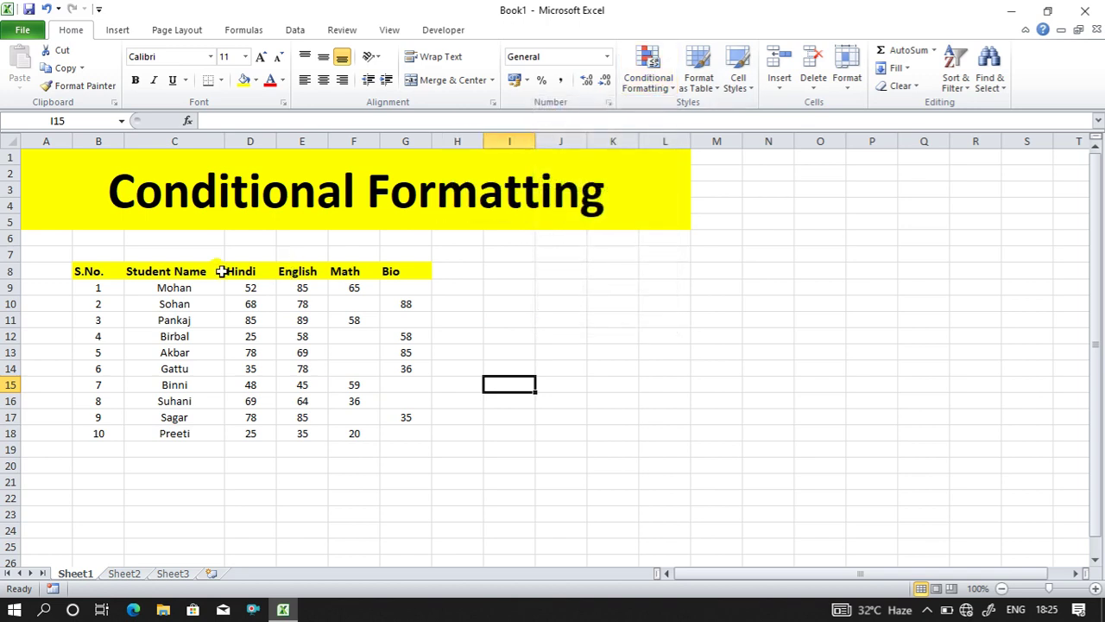
click(99, 287)
click(647, 86)
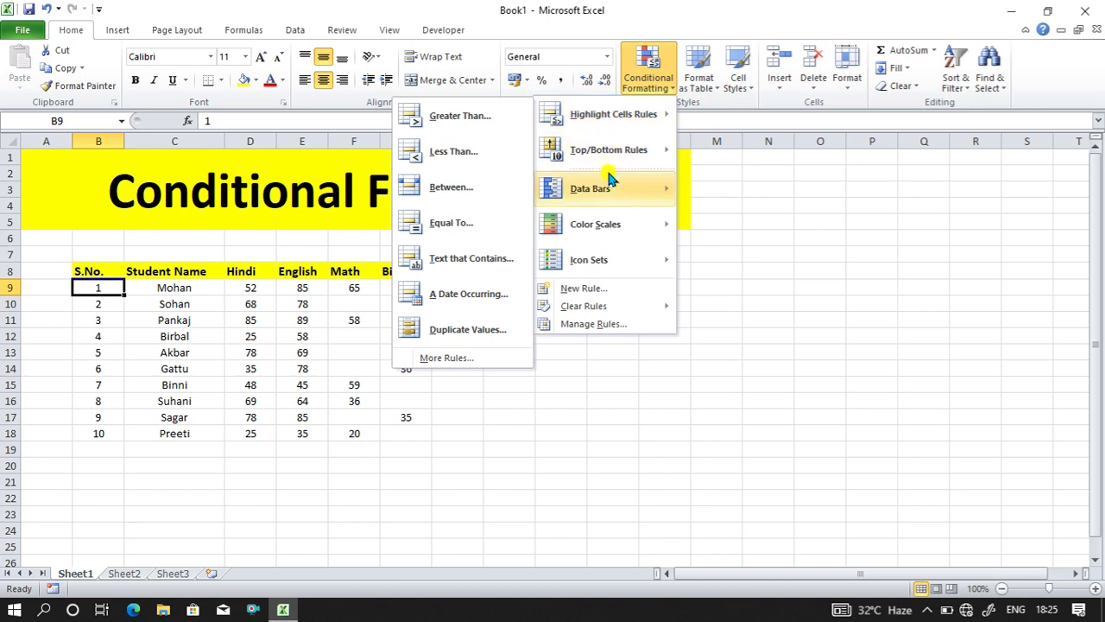
Step: Preview the New Formatting Rule format styles such as 2-Color Scale, then cancel the rule
click(596, 291)
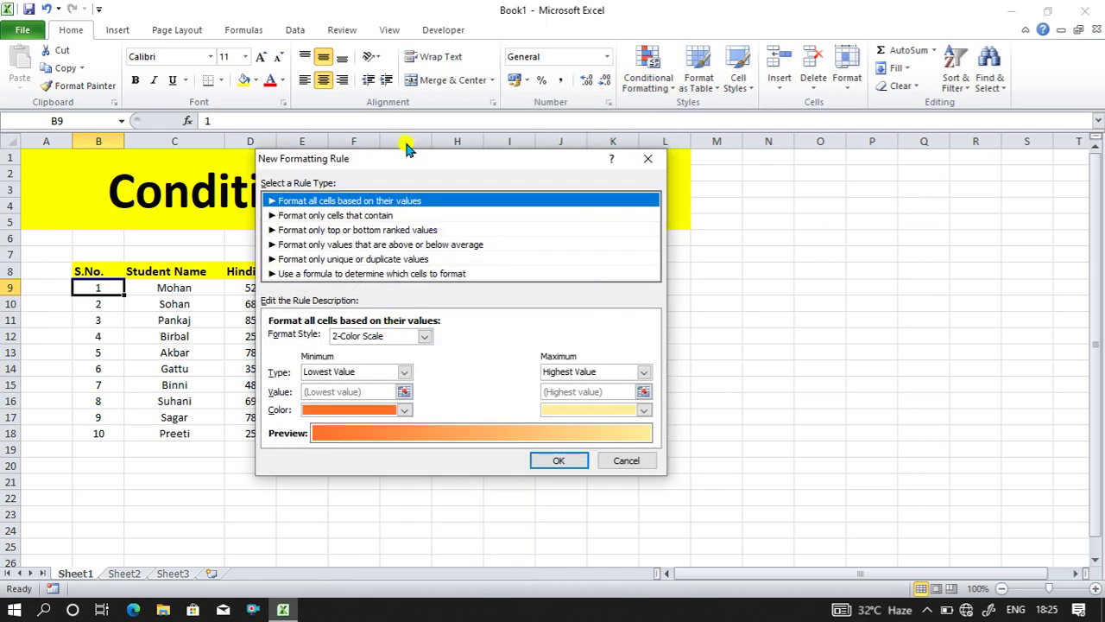
drag(390, 164, 474, 185)
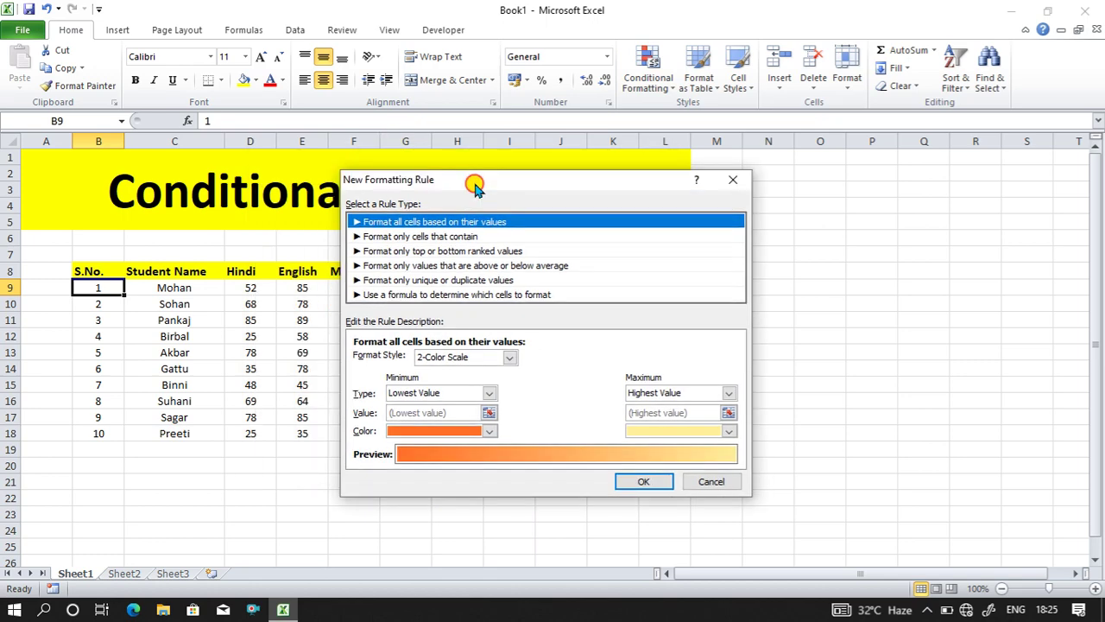
click(508, 359)
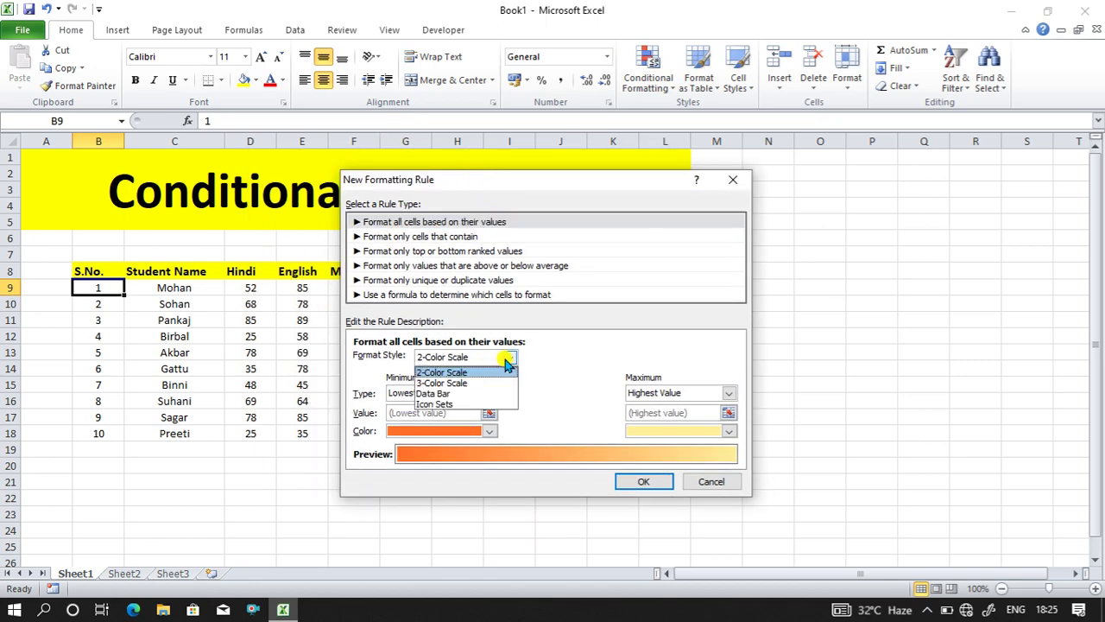
click(580, 369)
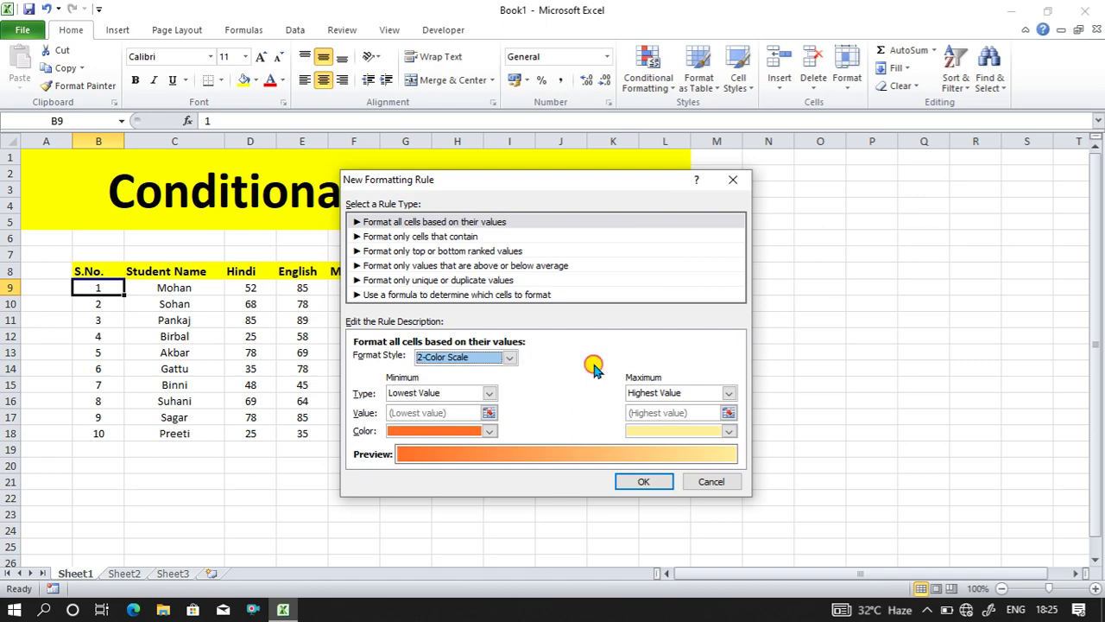
click(732, 180)
click(647, 83)
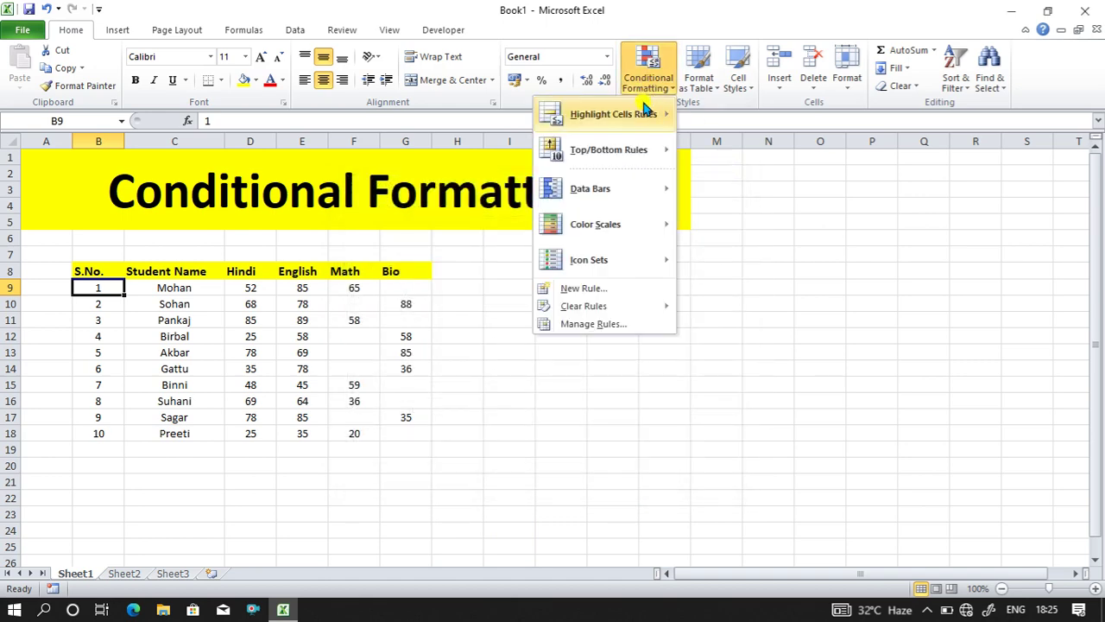
mouse_move(613, 114)
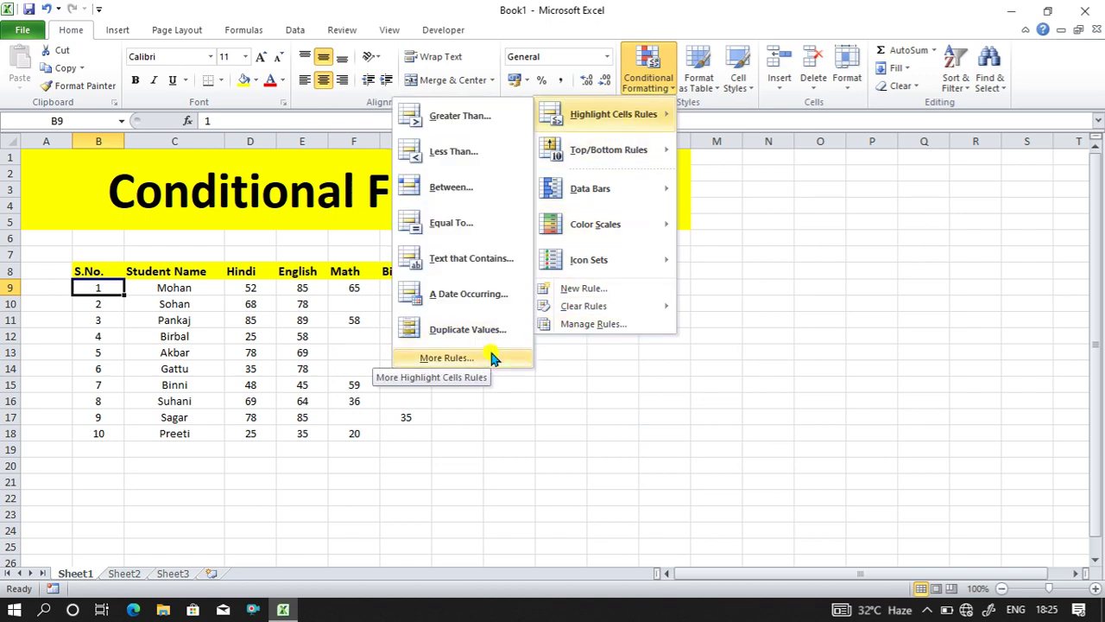
click(587, 324)
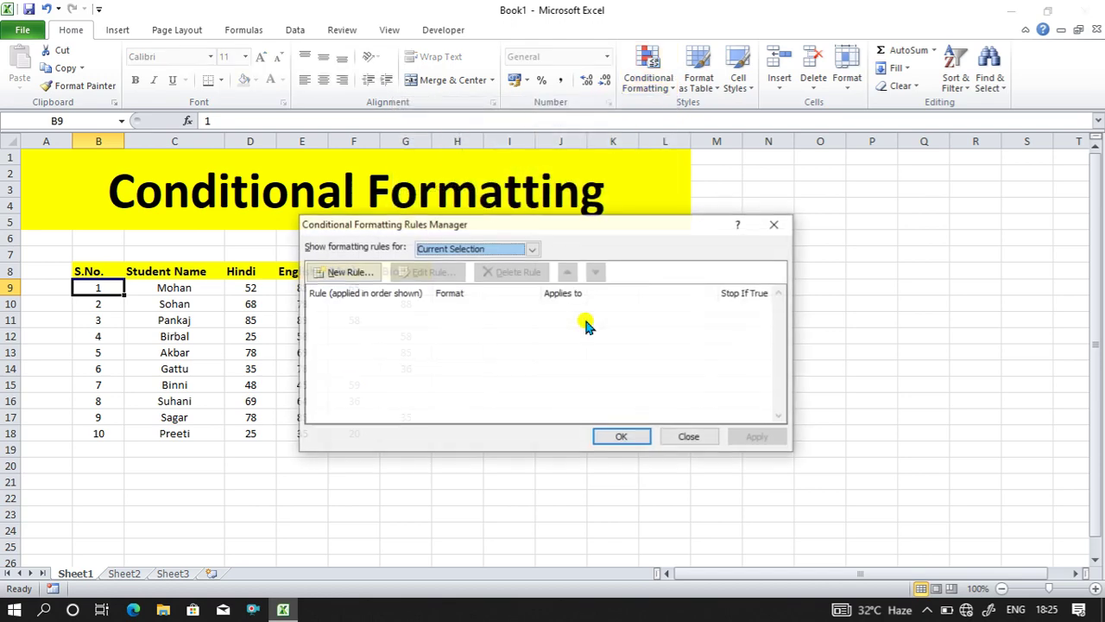
click(774, 224)
click(648, 78)
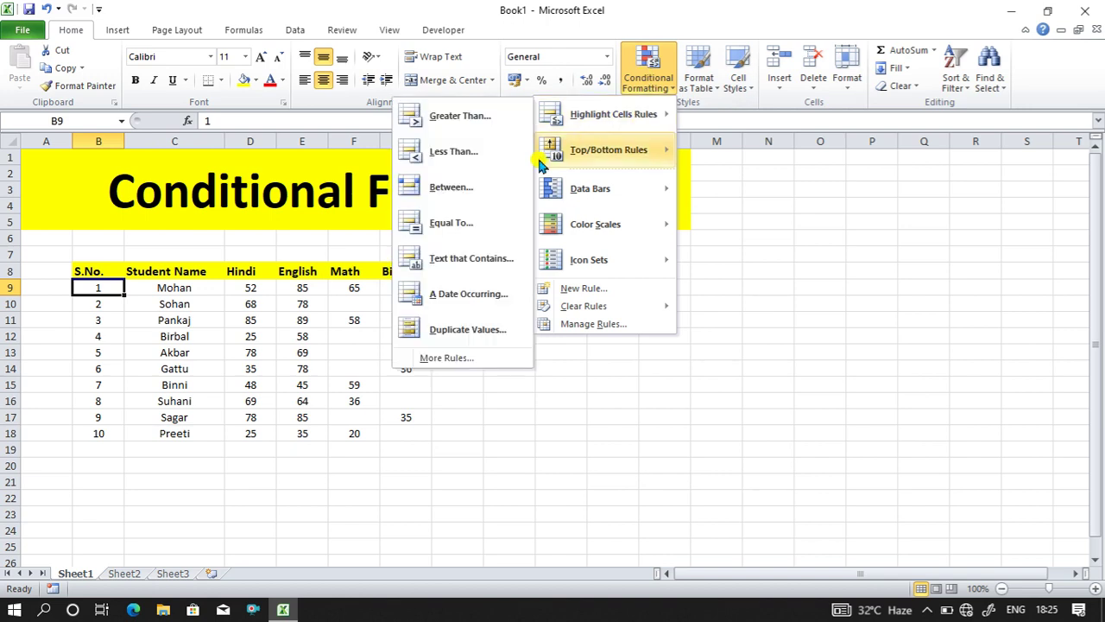
mouse_move(584, 306)
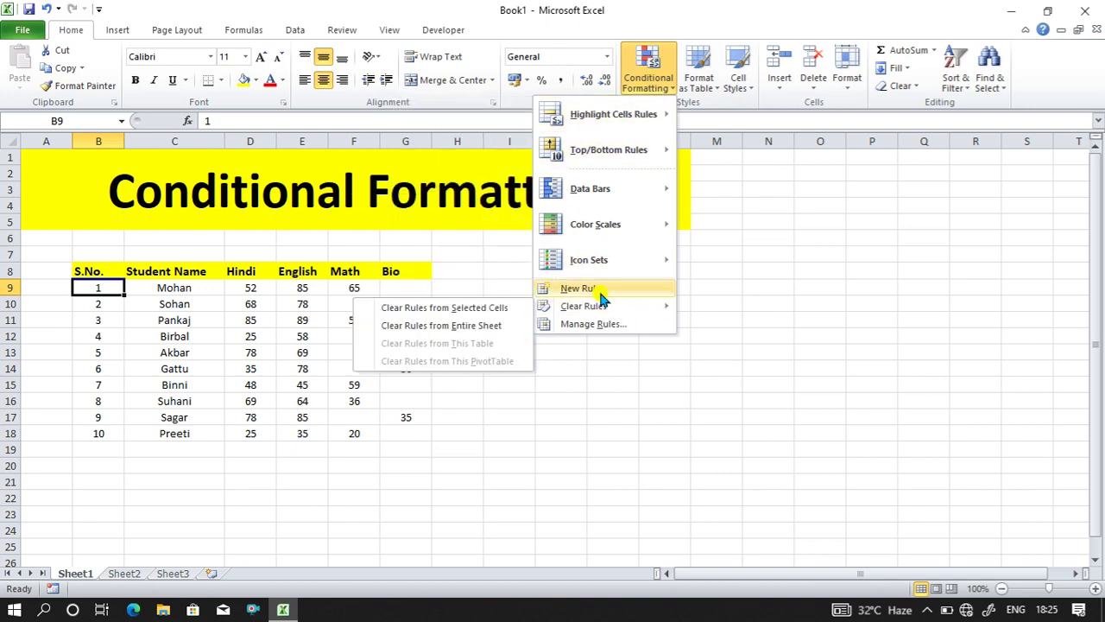
Step: Start a new rule and browse the 'cells that contain' and Top/Bottom rule types
click(599, 288)
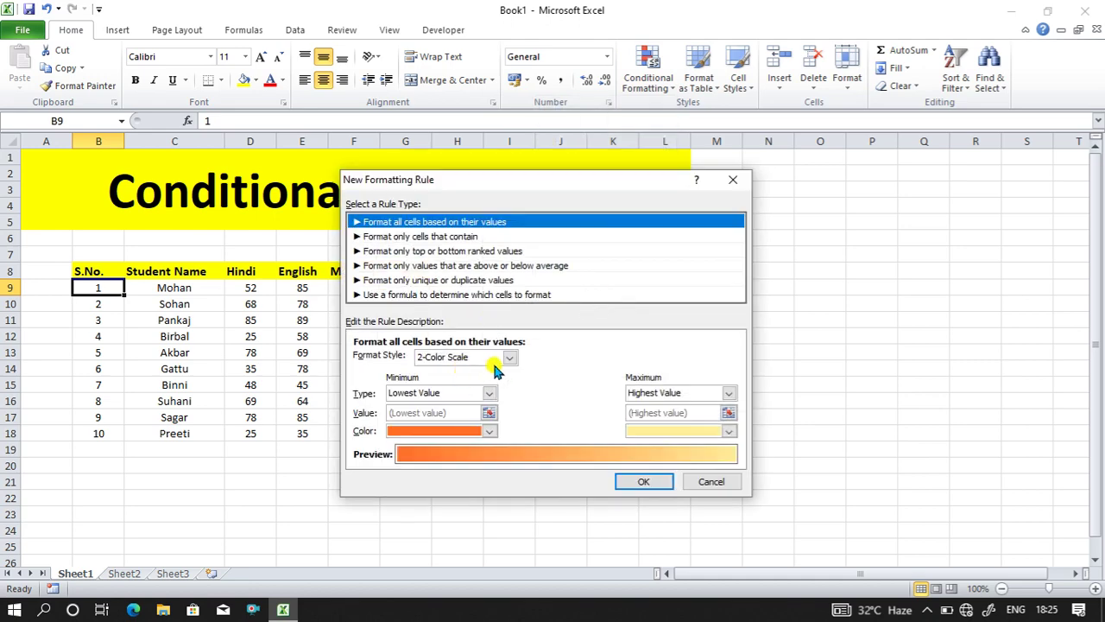
click(499, 361)
click(499, 361)
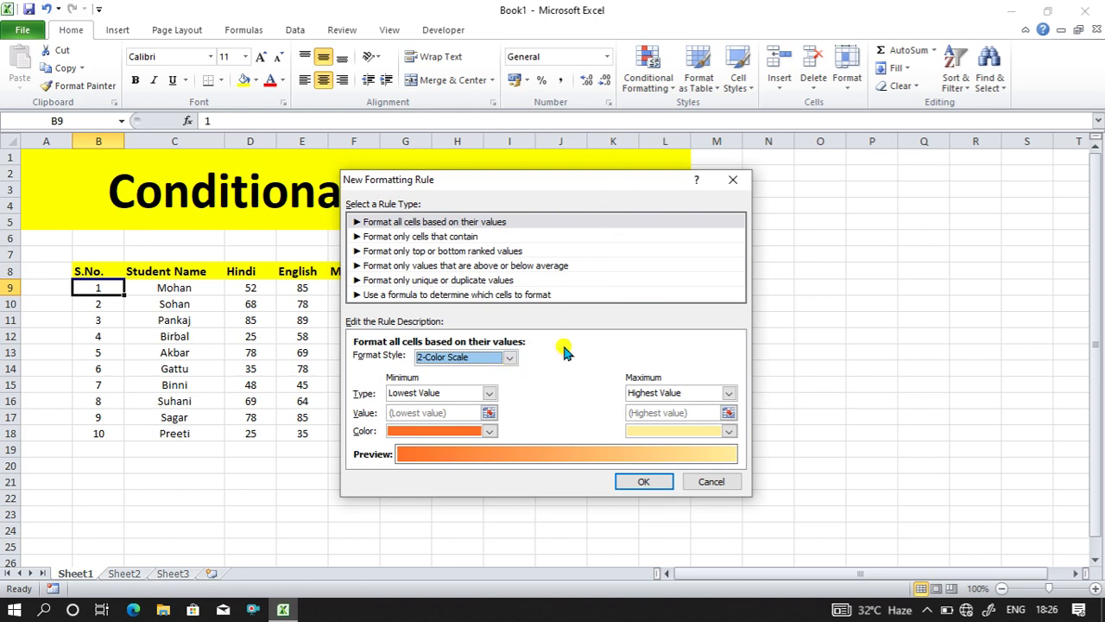
click(399, 237)
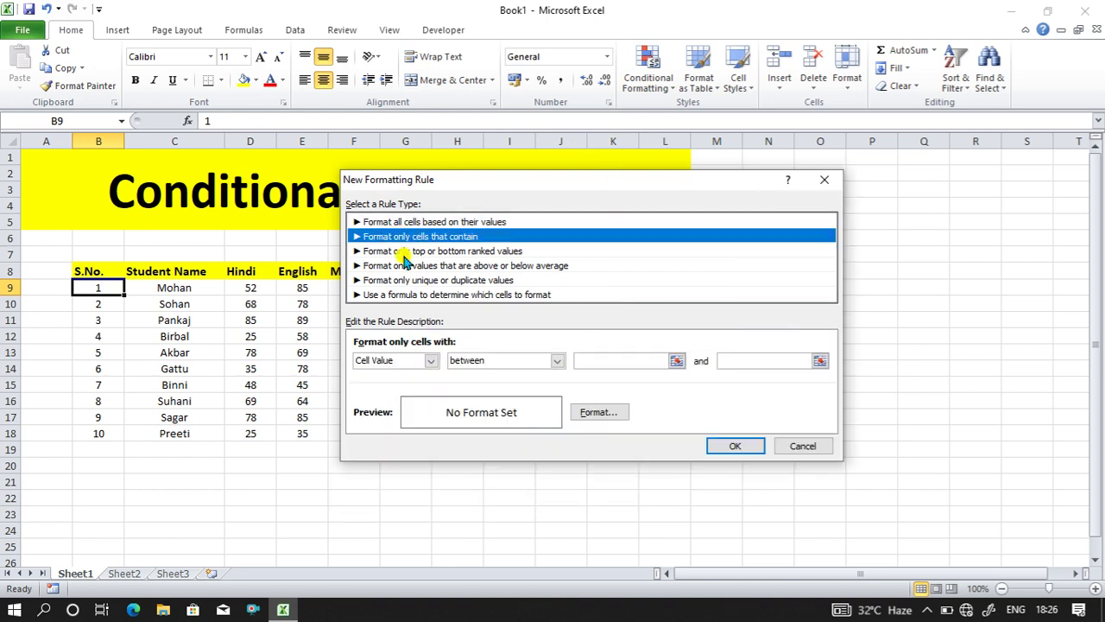
click(403, 253)
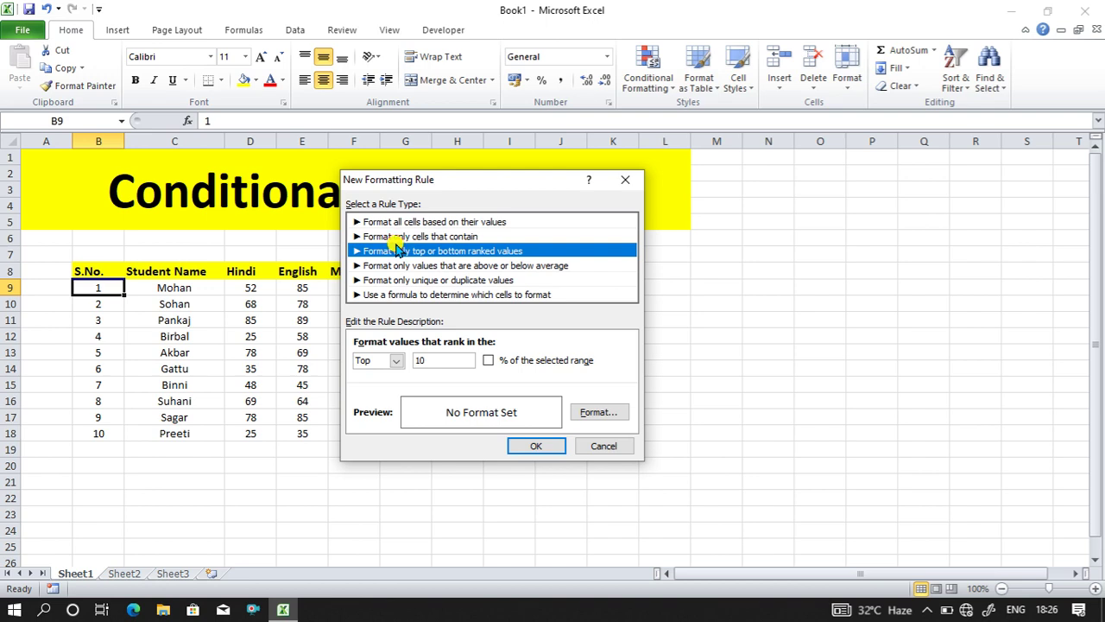
click(402, 236)
click(430, 361)
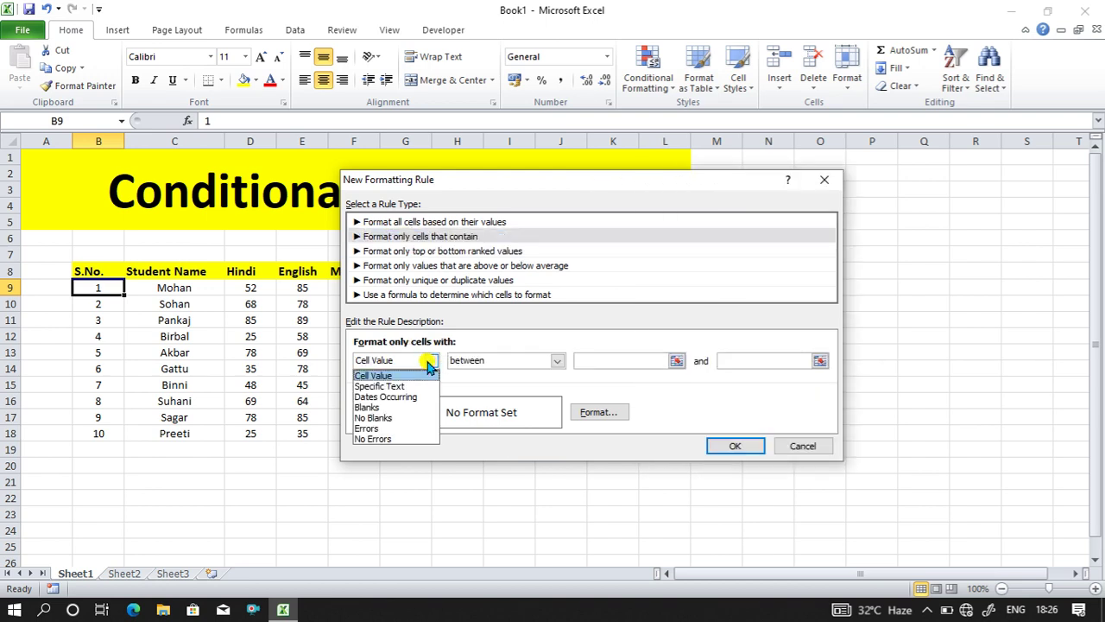
click(529, 389)
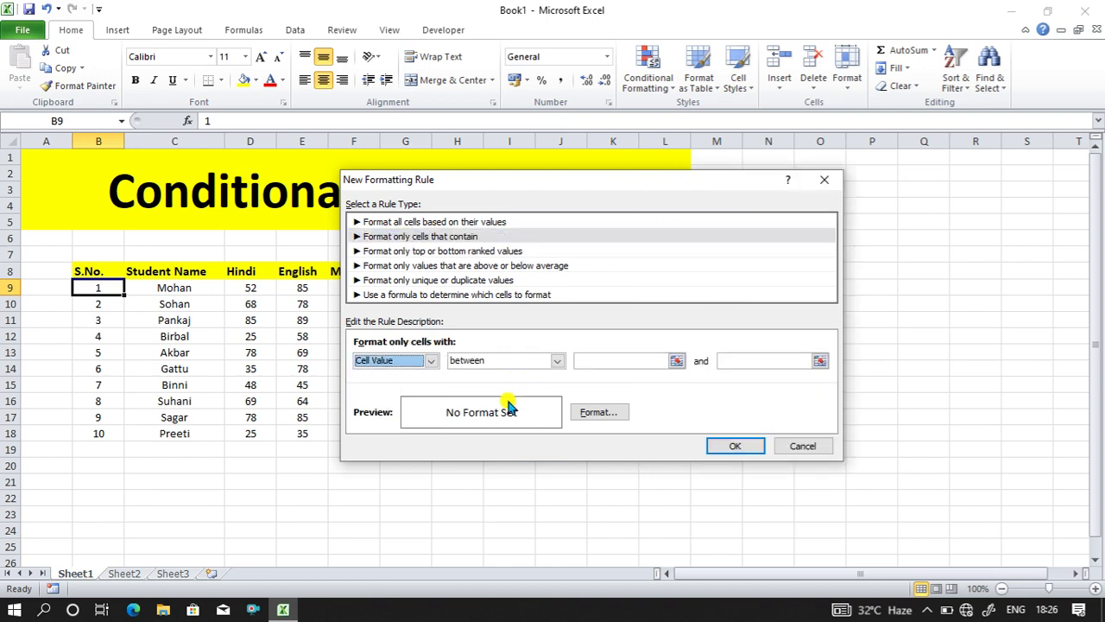
Step: Preview the above/below average and duplicate rule types, then pick the formula-based rule type
click(424, 265)
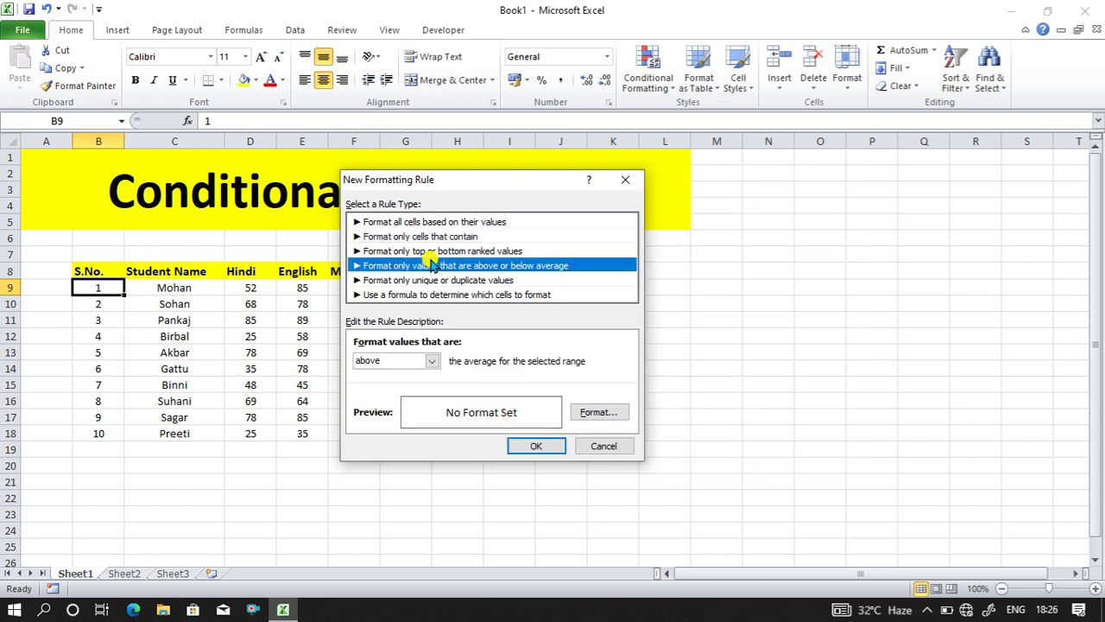
click(424, 280)
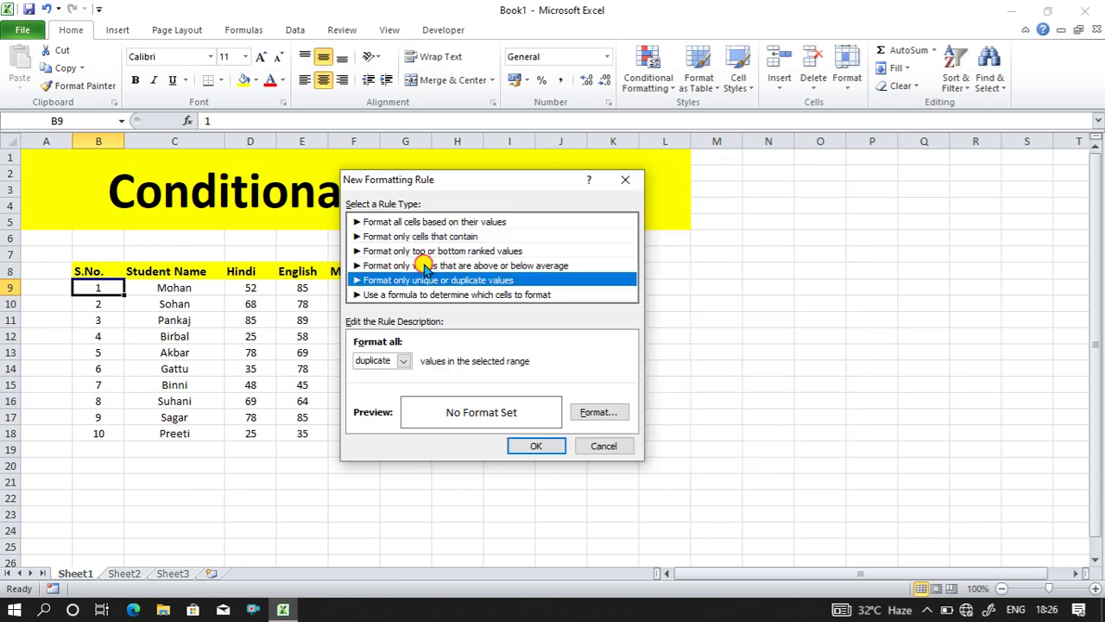
click(423, 265)
click(433, 361)
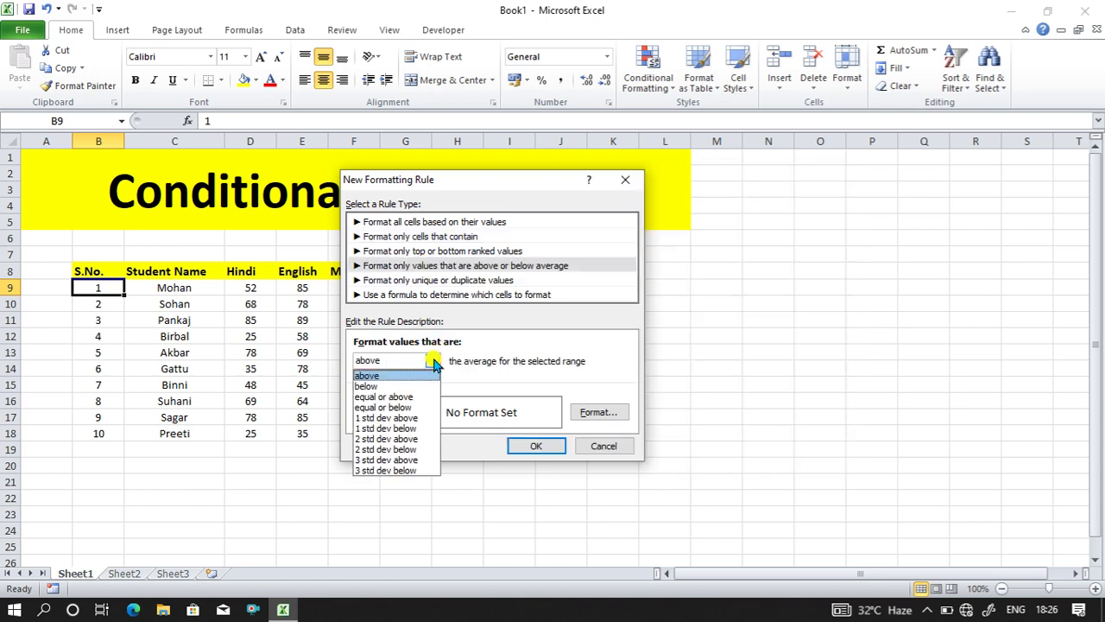
click(451, 277)
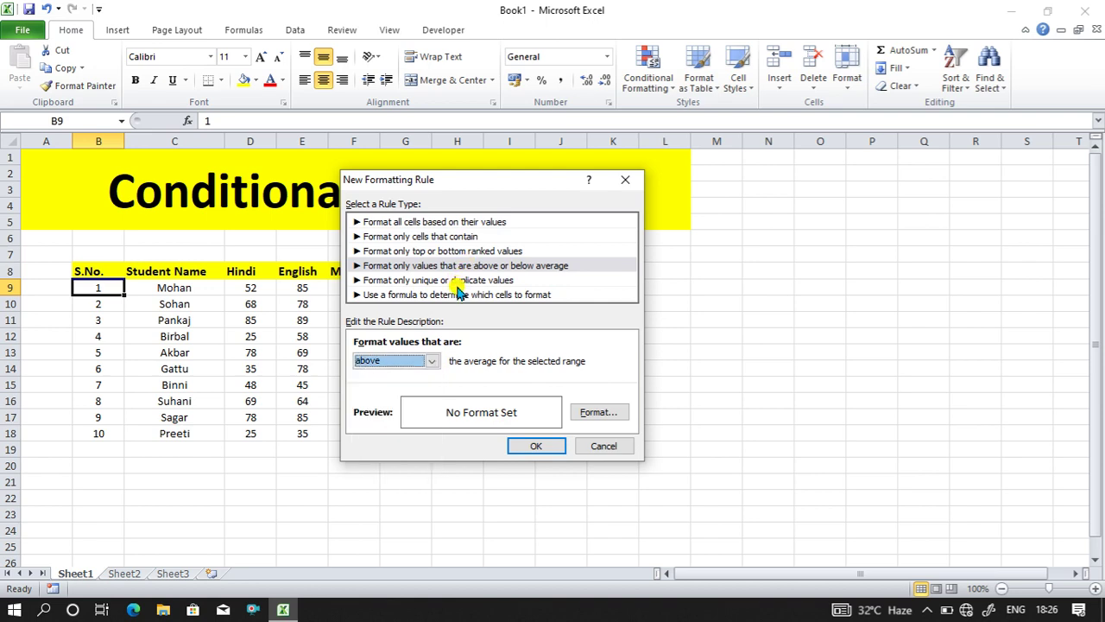
click(459, 295)
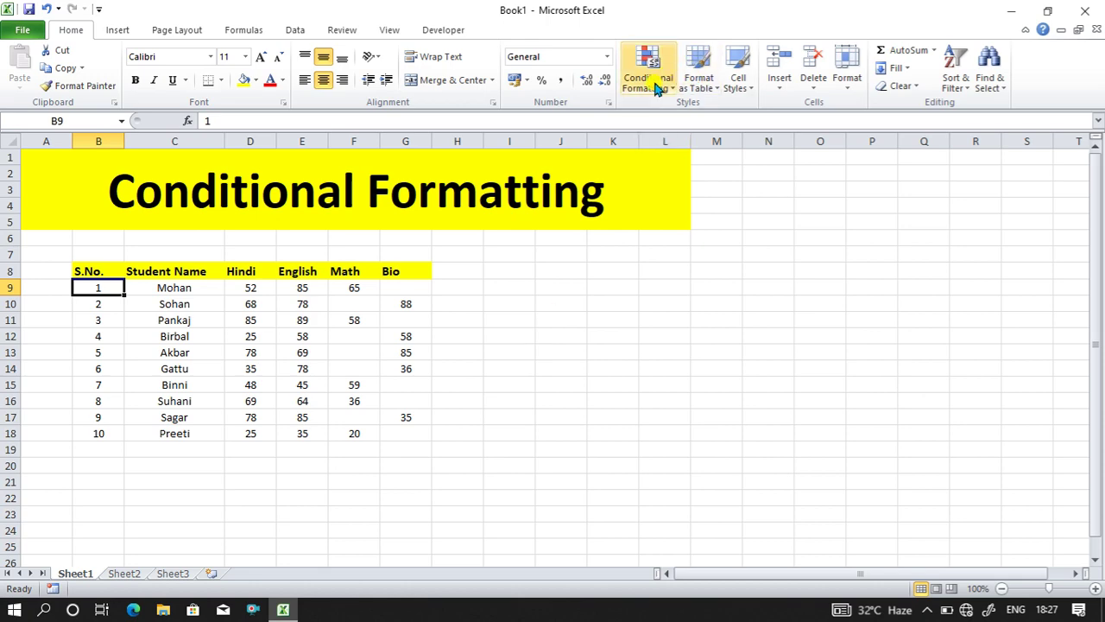
click(647, 74)
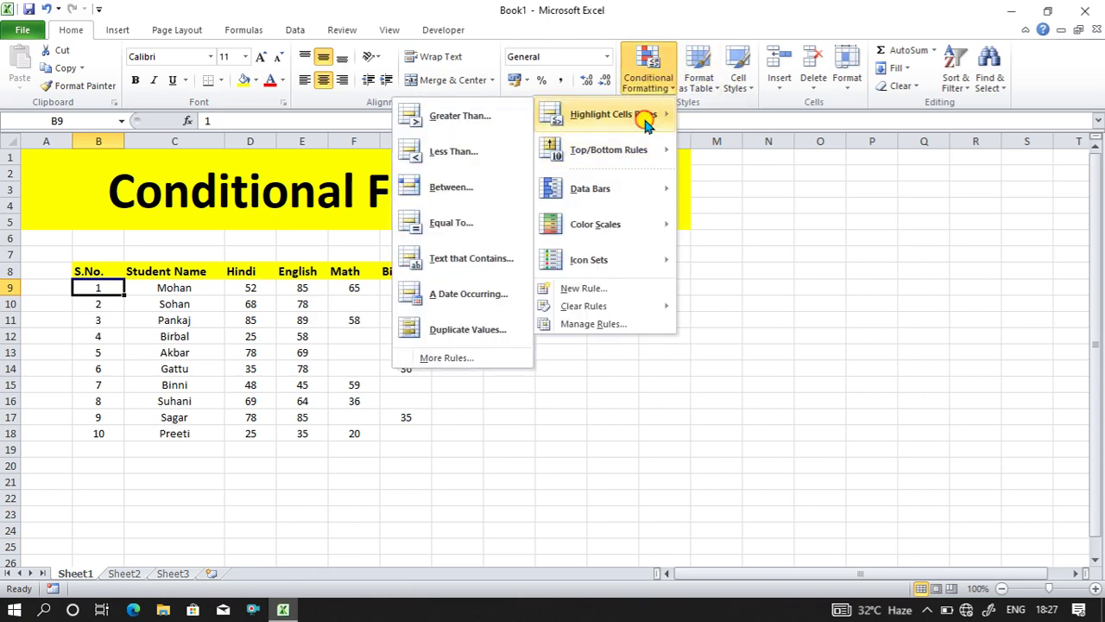
Step: Create a 'Format only cells that contain' rule set to Blanks, moving the dialog aside
click(613, 291)
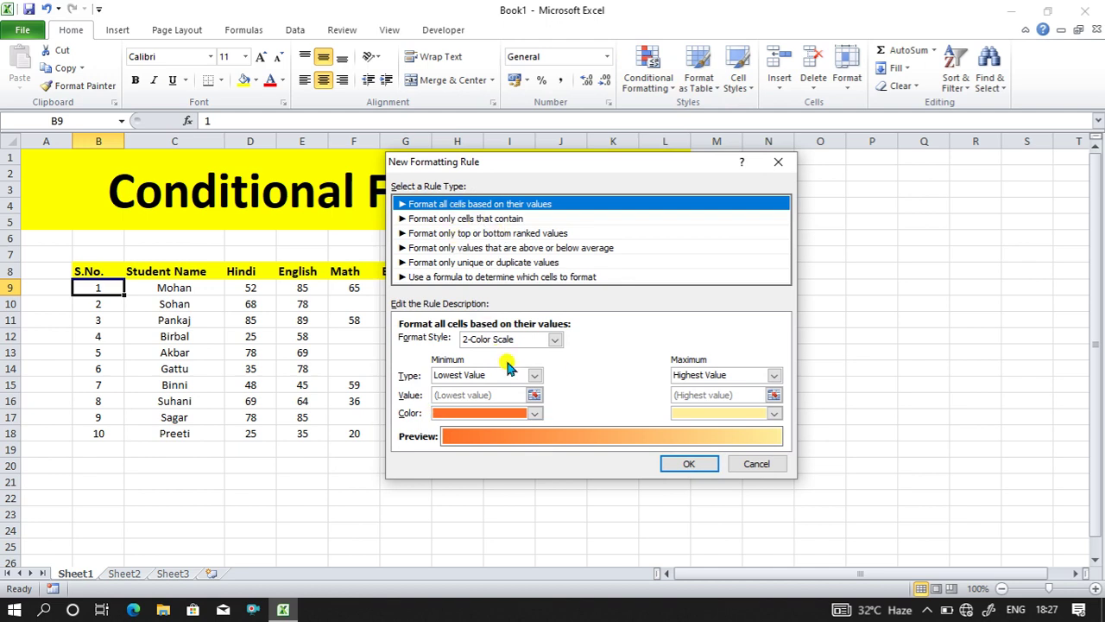
click(555, 341)
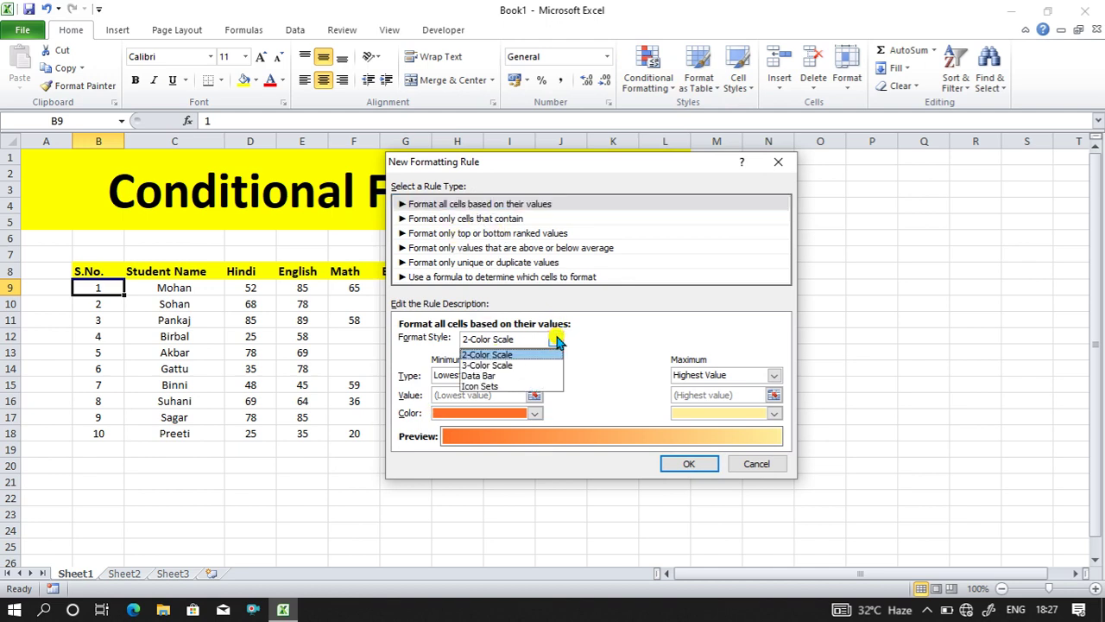
click(557, 341)
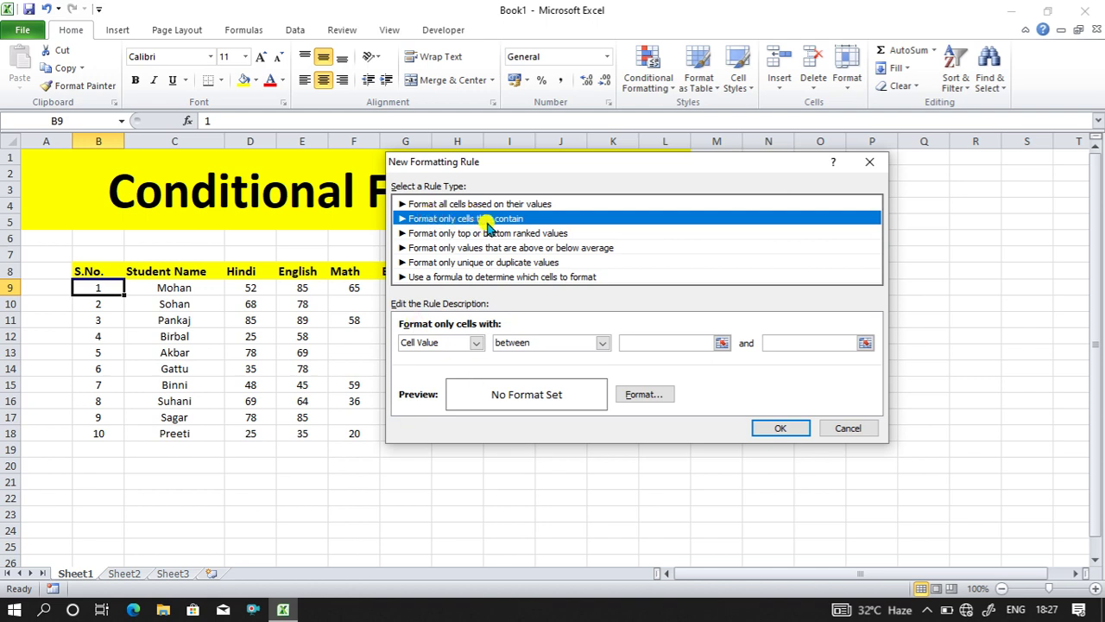
click(477, 343)
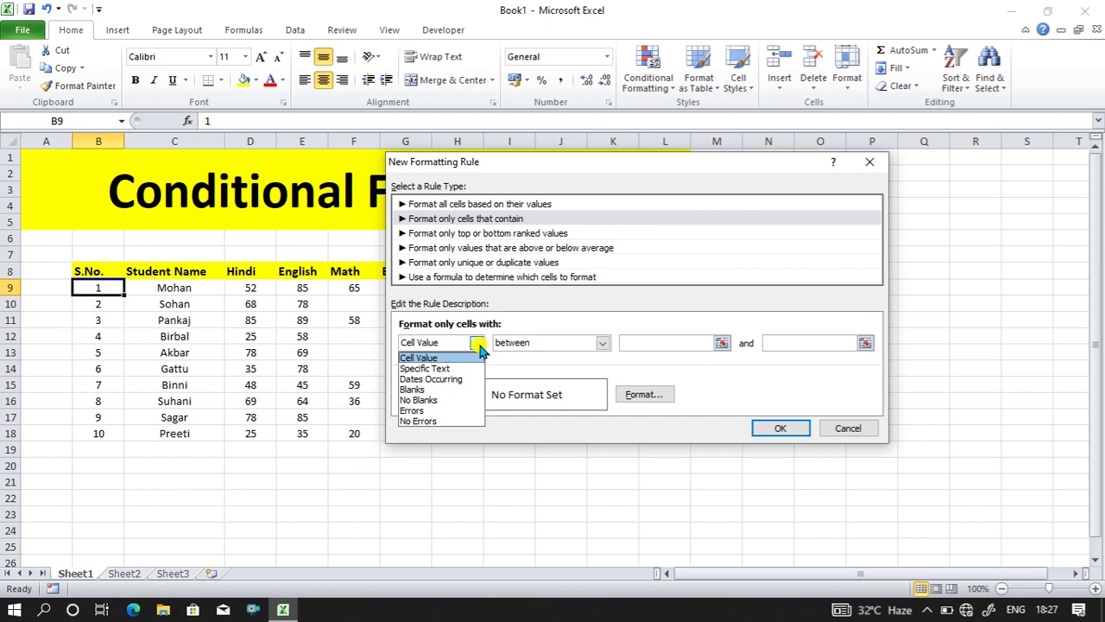
click(427, 392)
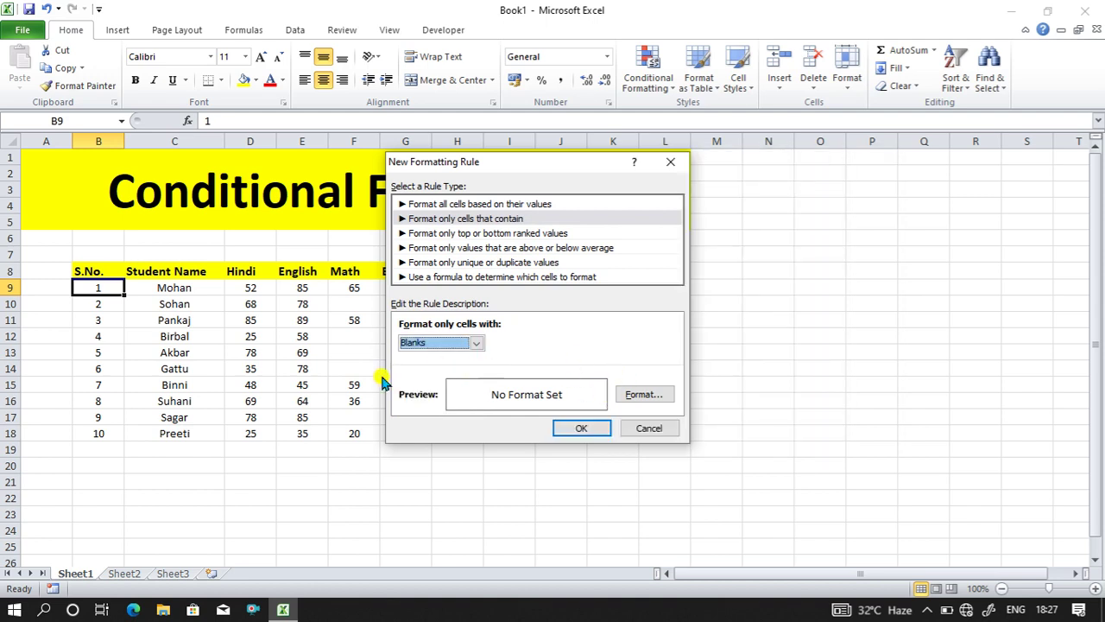
mouse_move(513, 167)
mouse_down()
mouse_move(702, 185)
mouse_move(724, 164)
mouse_up()
Step: Give the Blanks rule an orange fill, confirm it, then select the marks table B8:G18
click(842, 391)
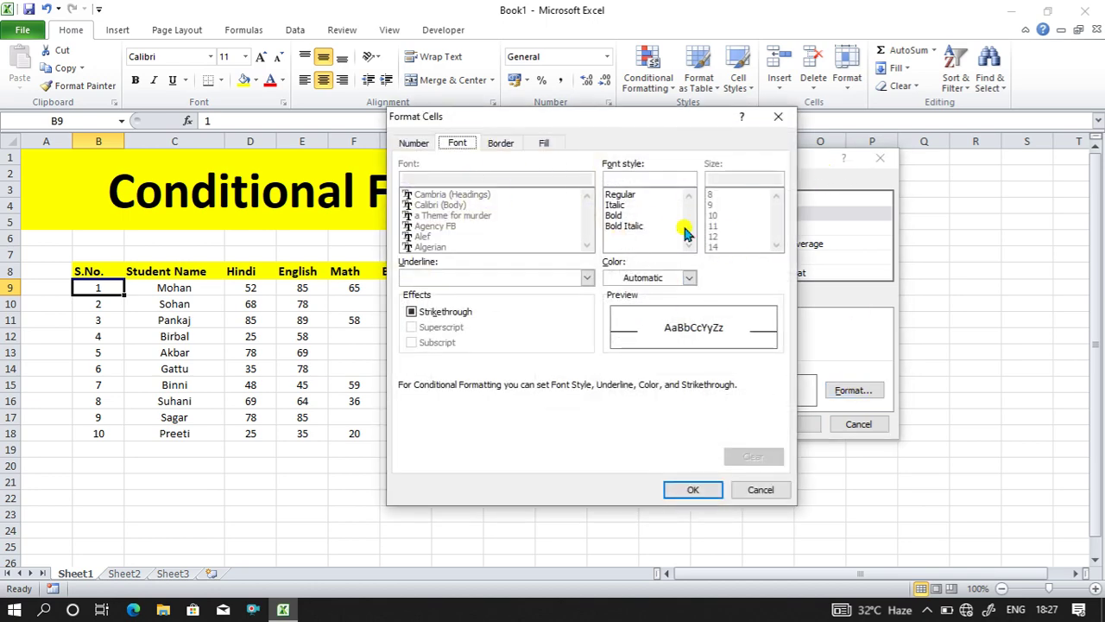
click(544, 143)
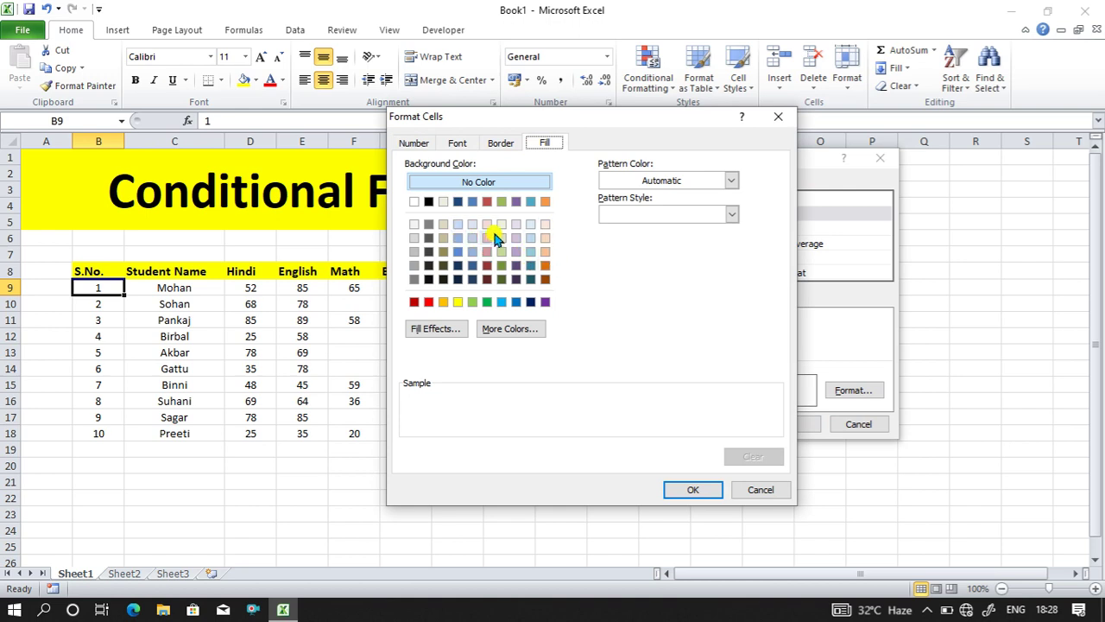
click(546, 266)
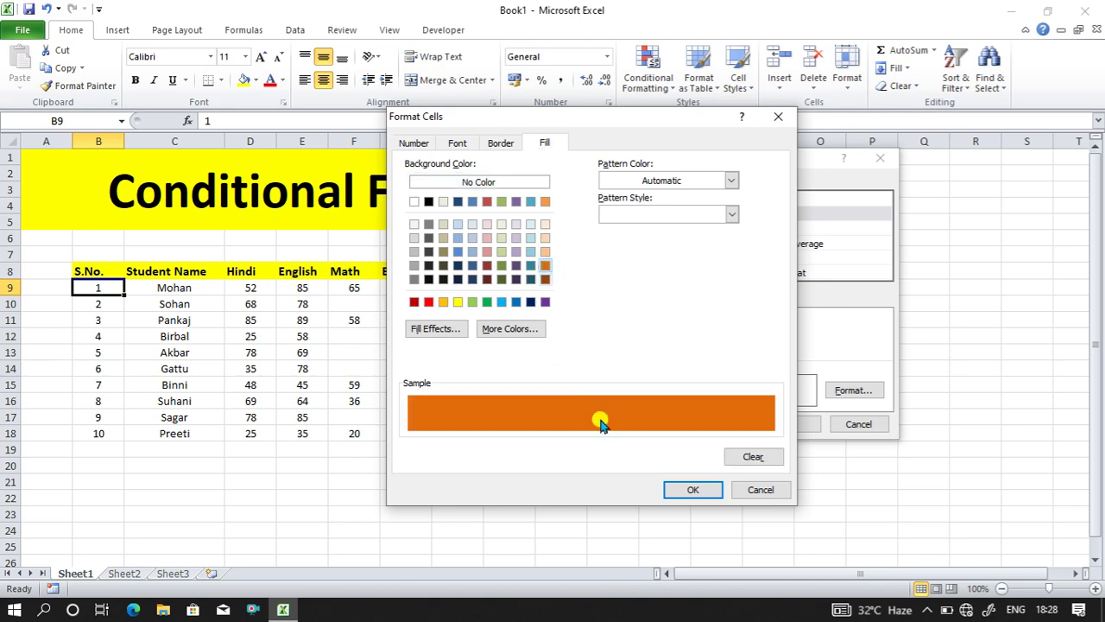
click(695, 486)
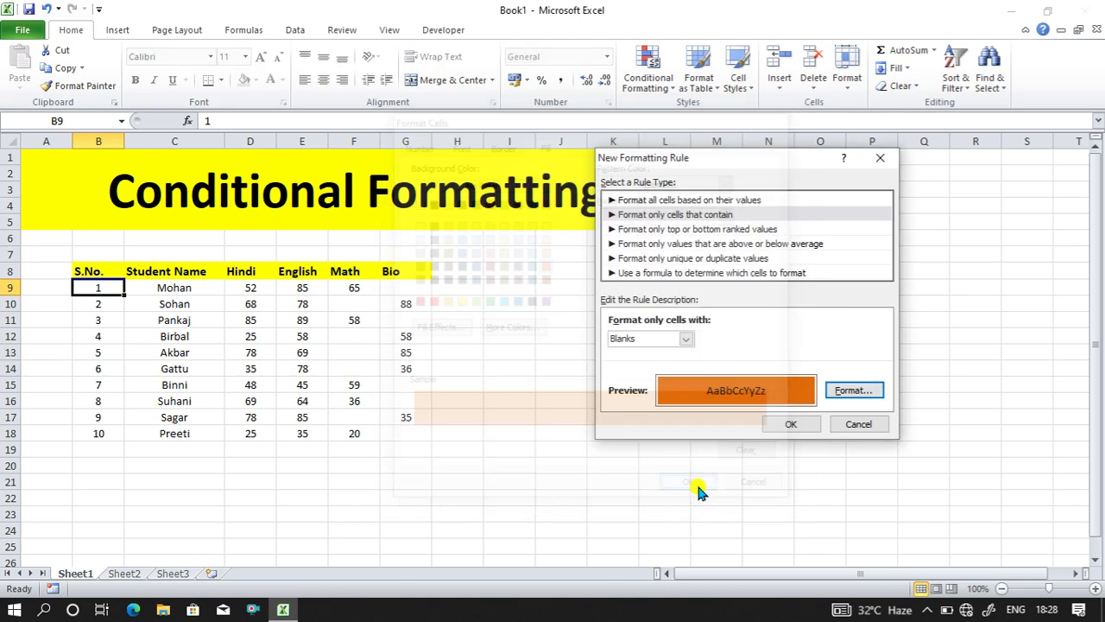
click(810, 425)
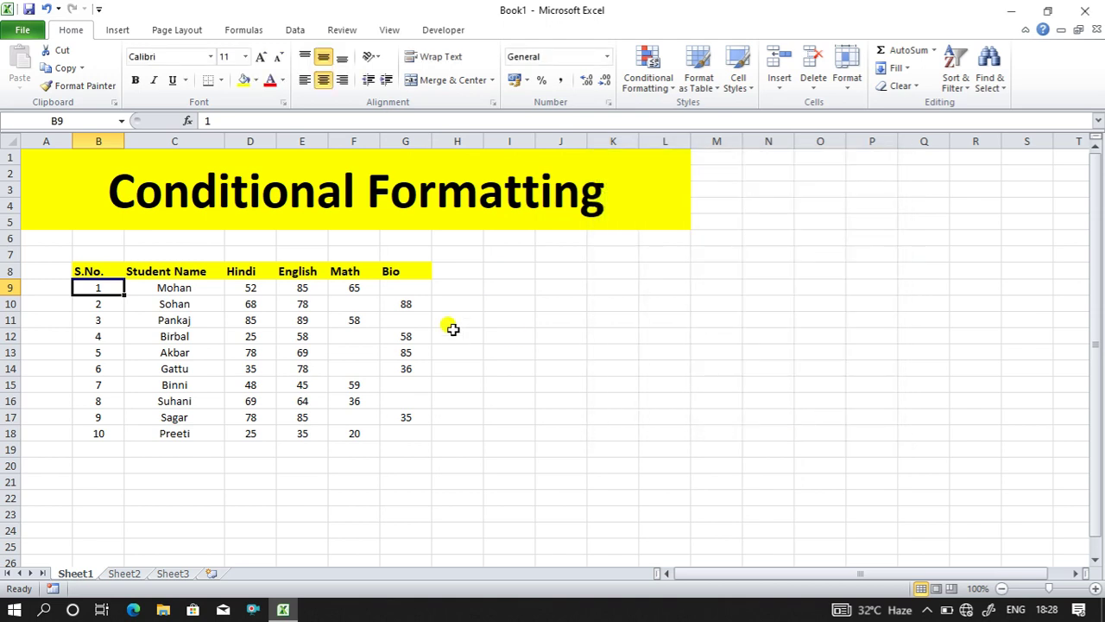
click(436, 332)
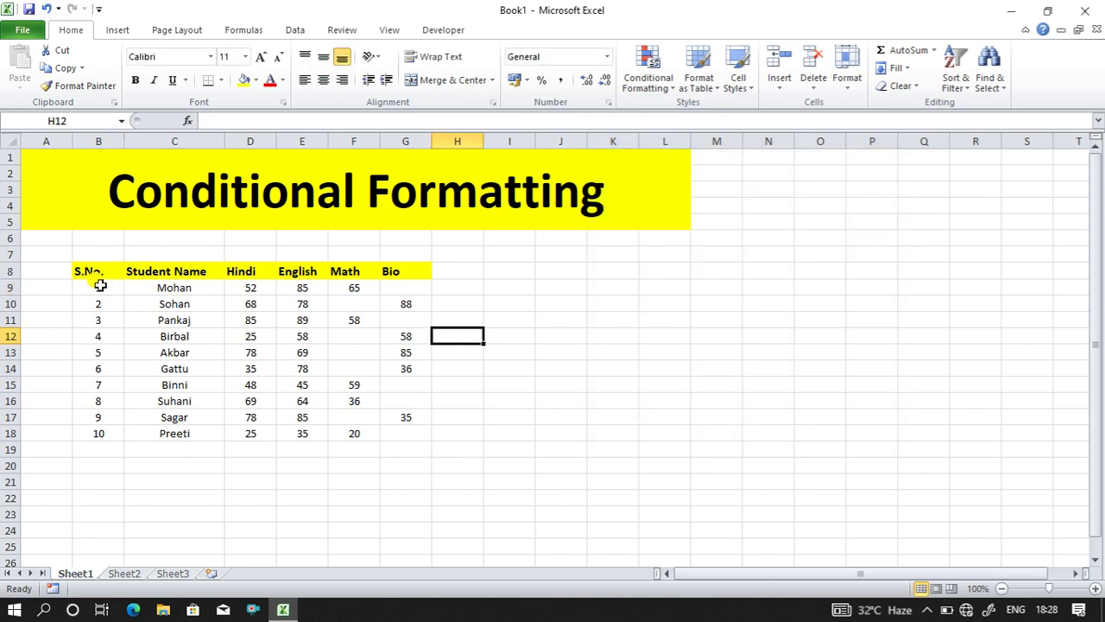
drag(88, 273, 402, 432)
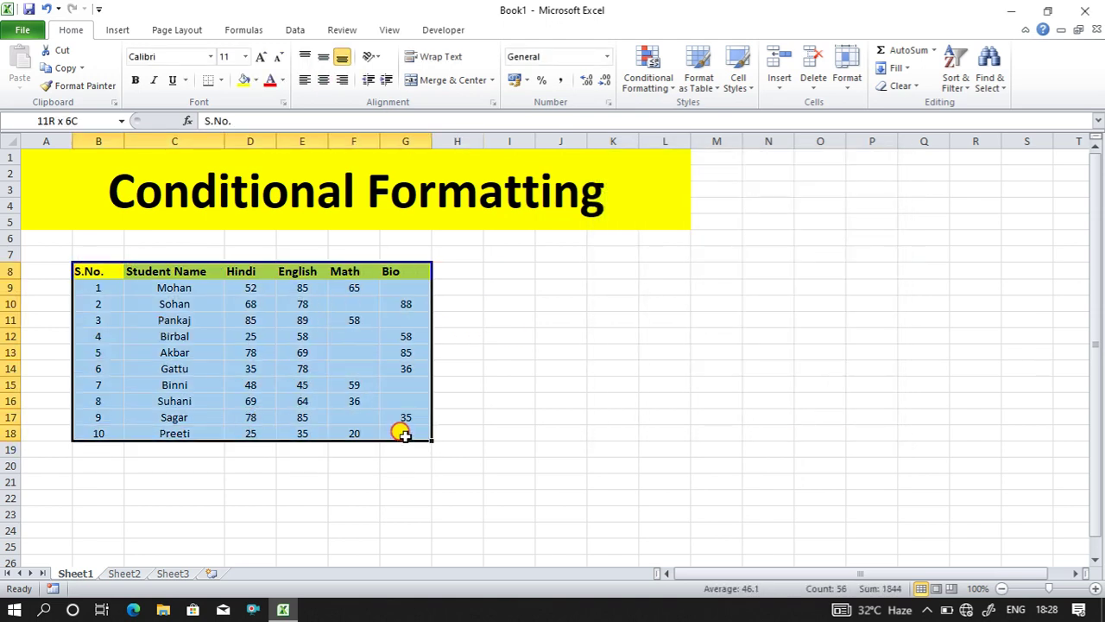
Step: Apply a new Blanks rule with orange fill to the table B8:G18
click(654, 76)
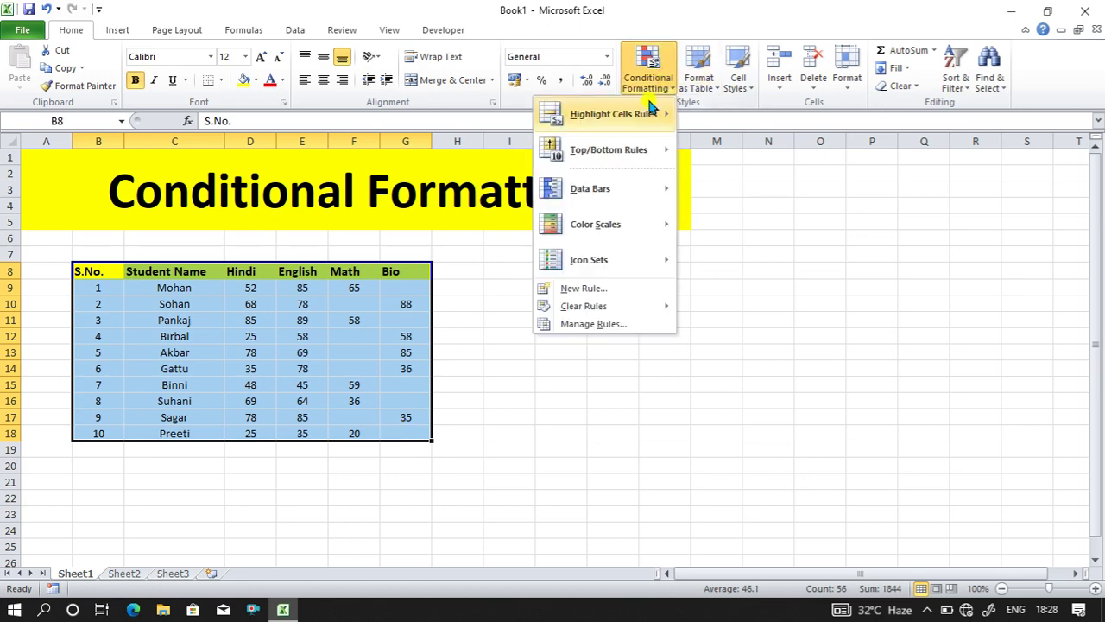
click(659, 112)
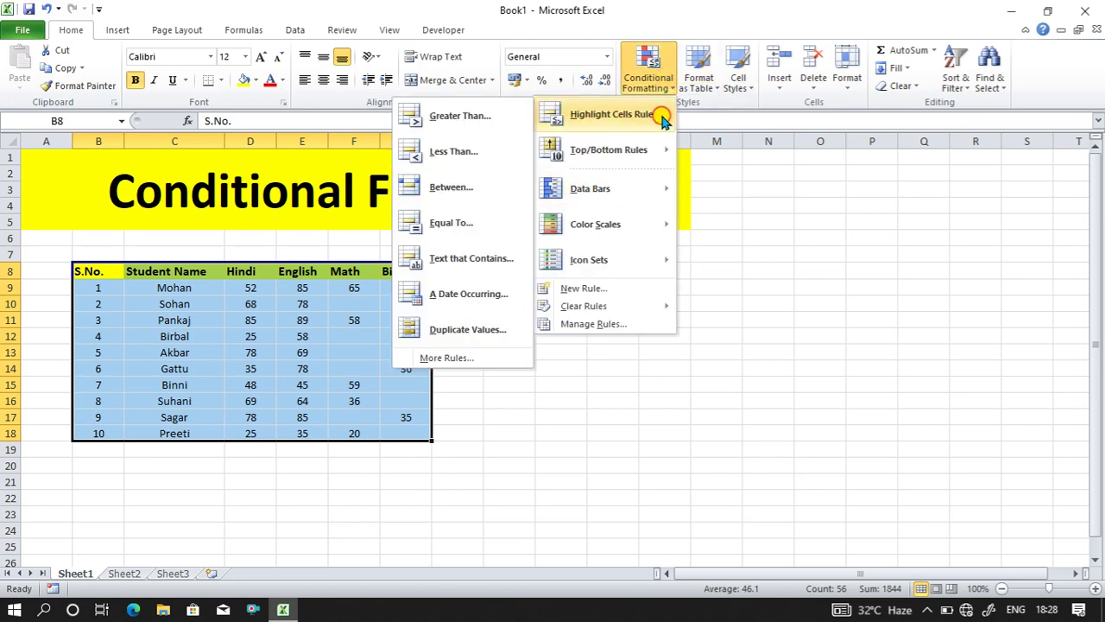
click(603, 305)
click(603, 289)
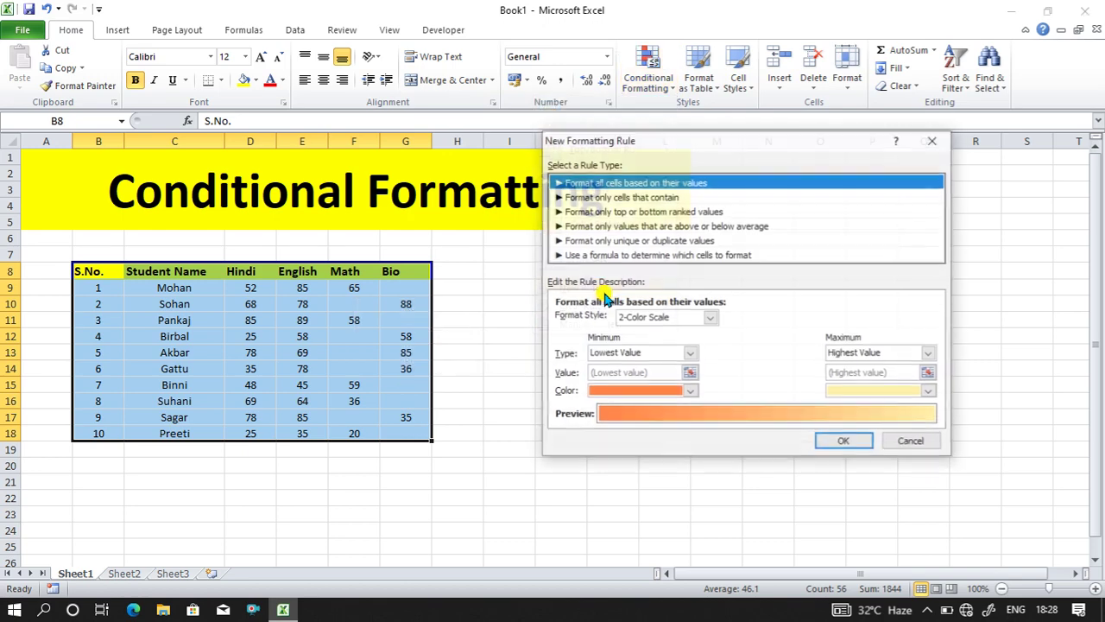
click(603, 197)
click(631, 321)
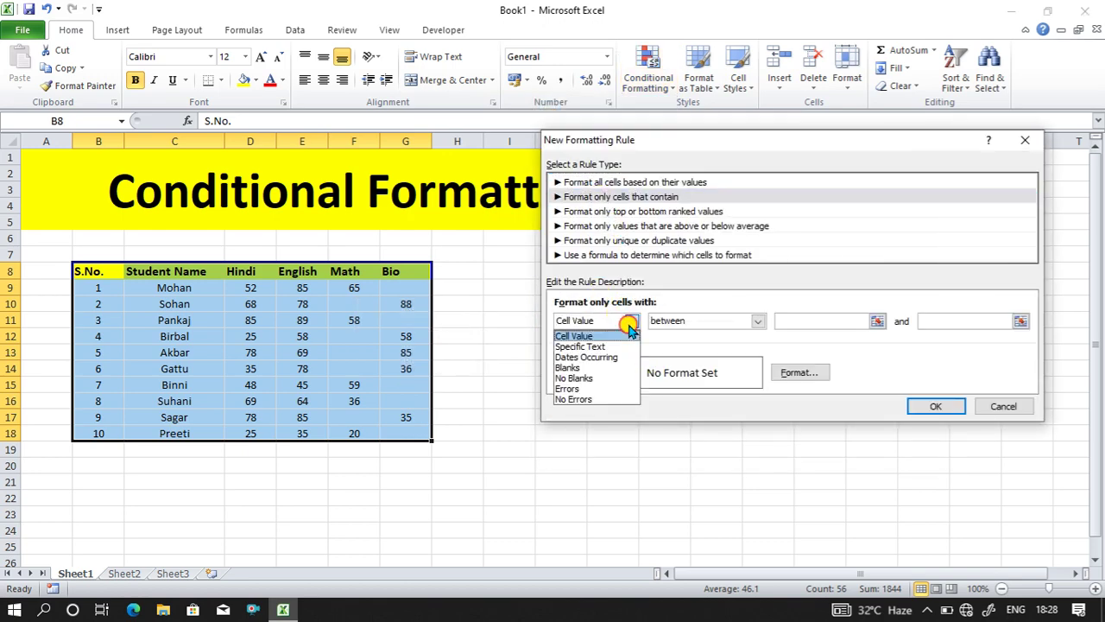
click(598, 367)
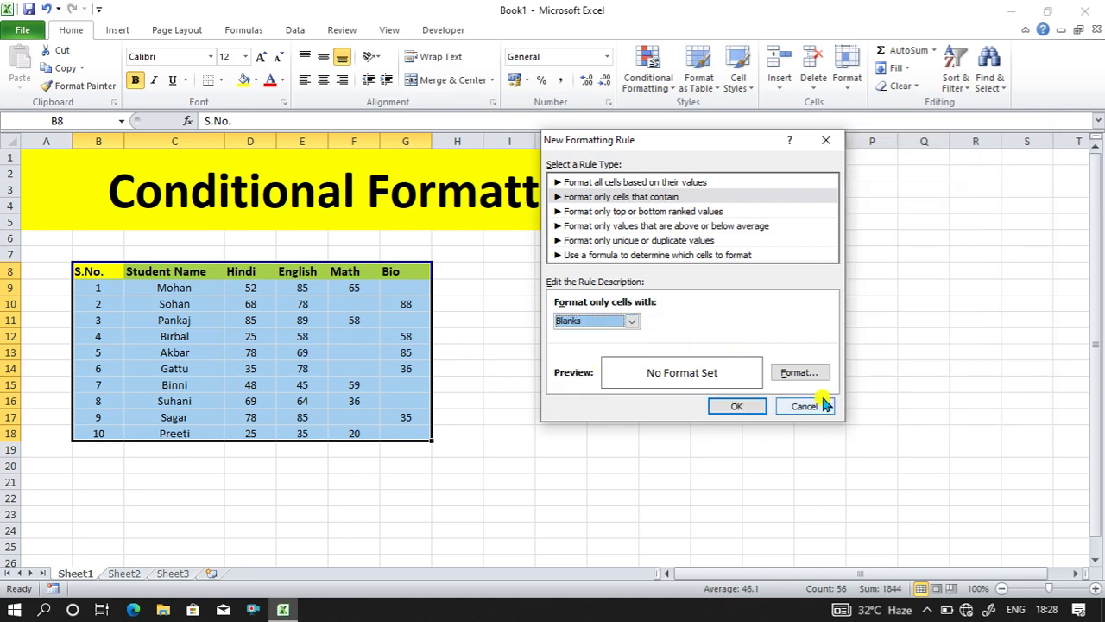
click(798, 372)
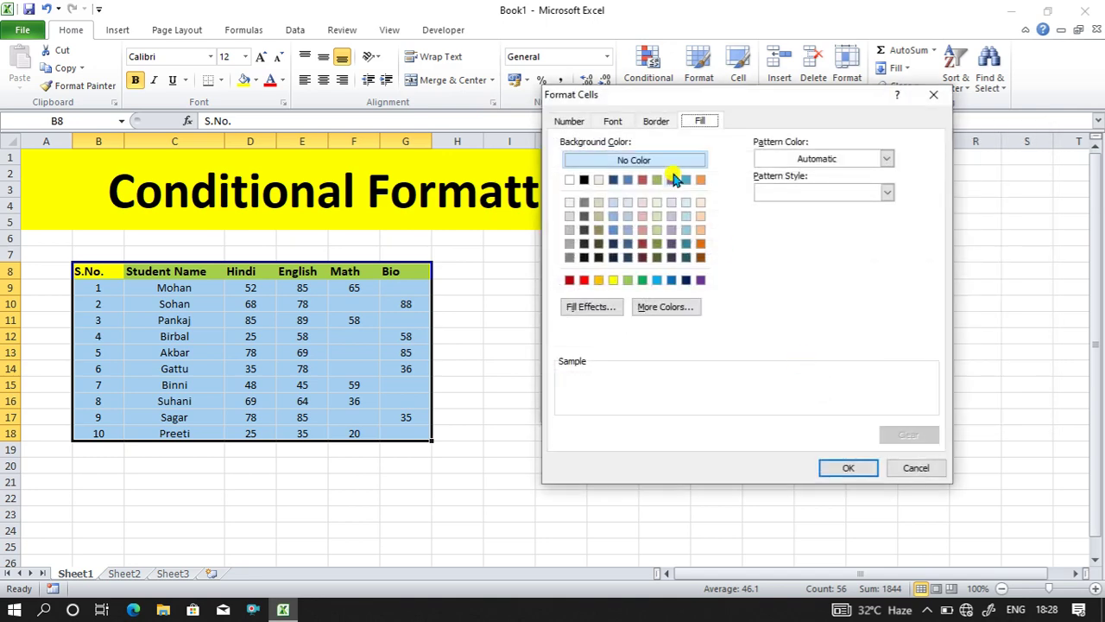
click(700, 244)
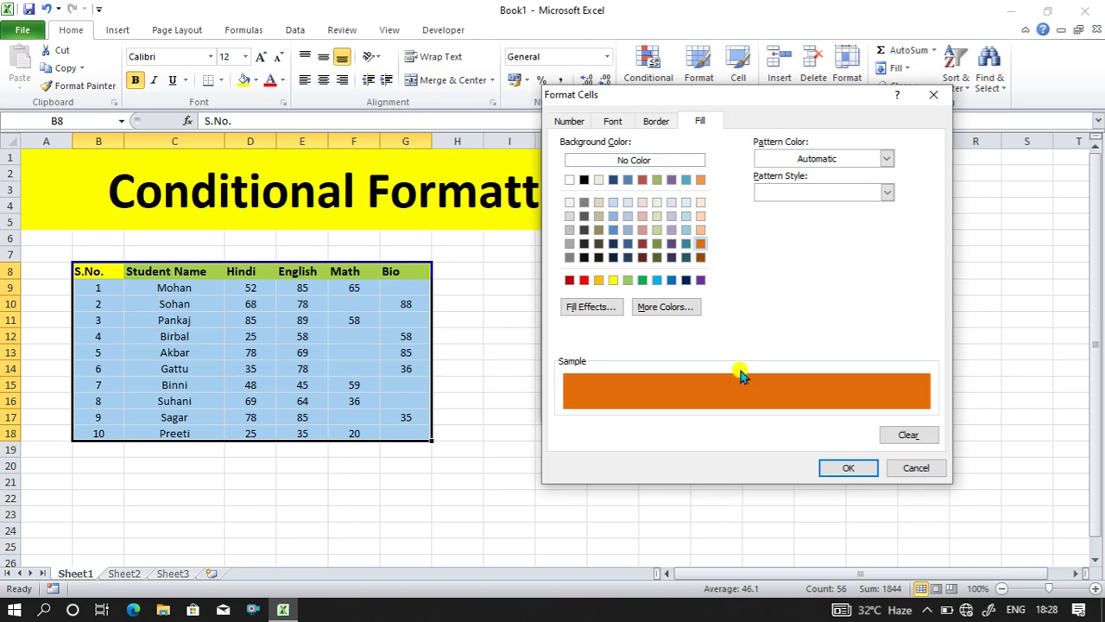
click(849, 471)
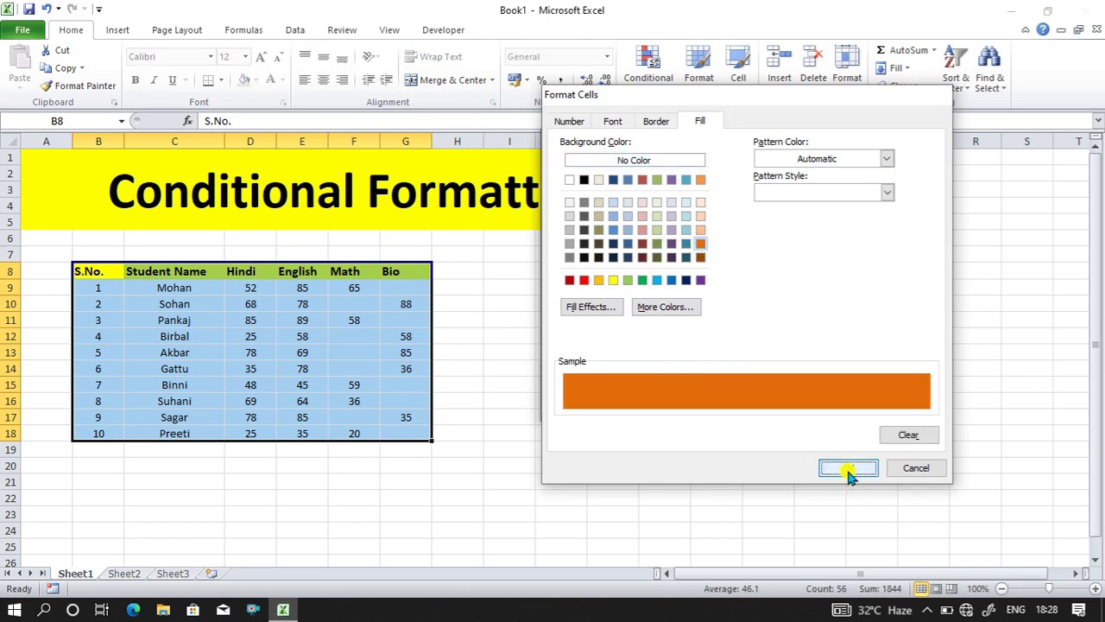
click(747, 409)
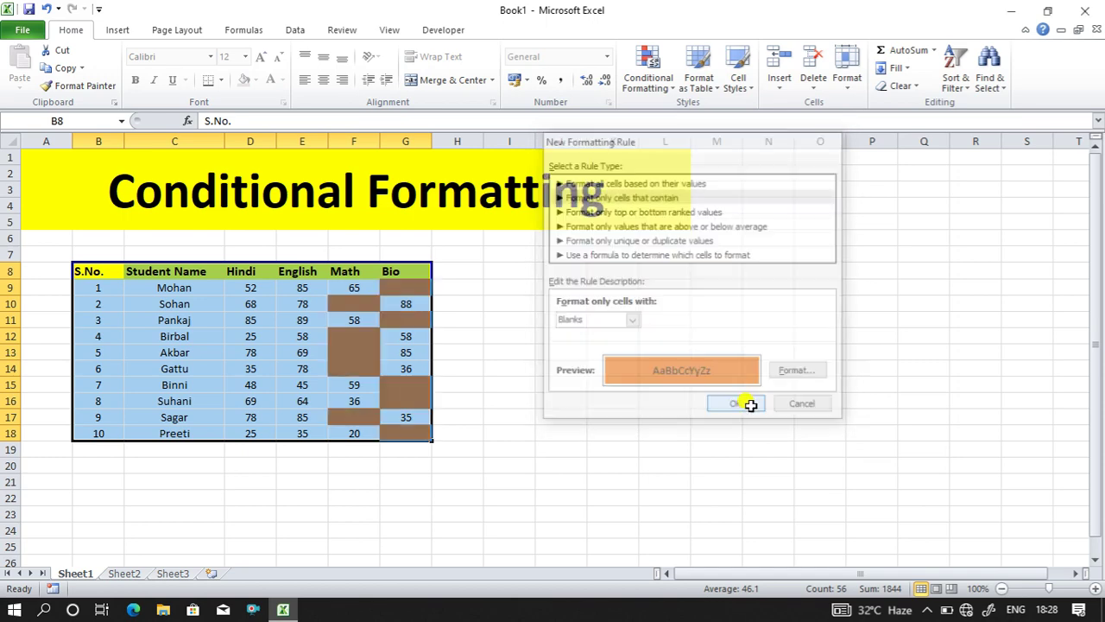
click(608, 386)
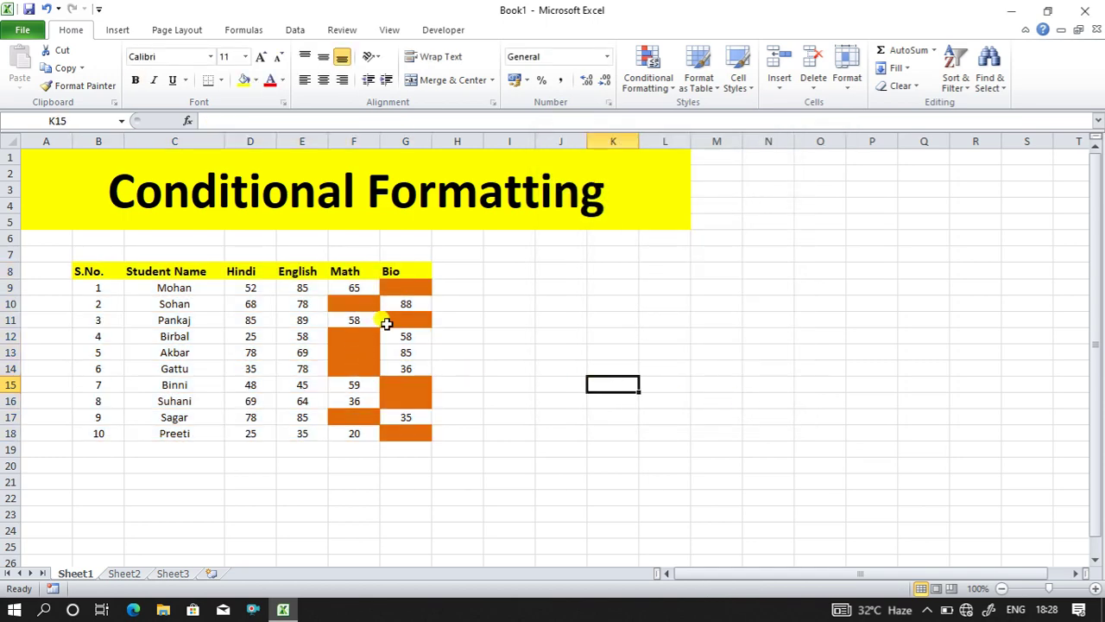
Step: Check that the orange cells F10, G9 and F13 are empty
click(449, 371)
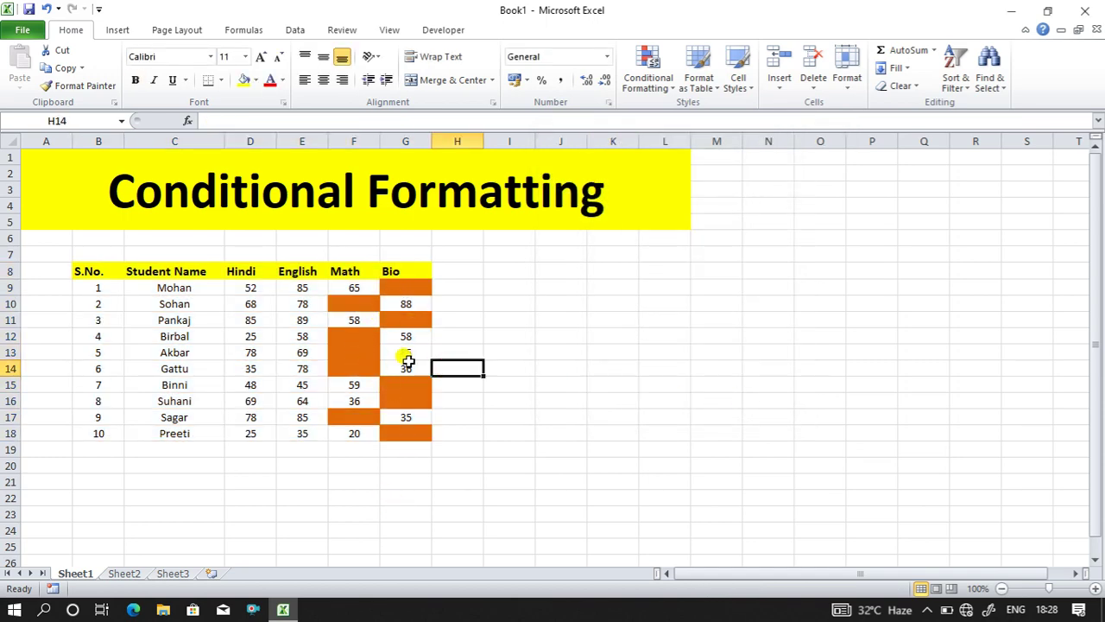
click(397, 354)
click(358, 321)
click(364, 301)
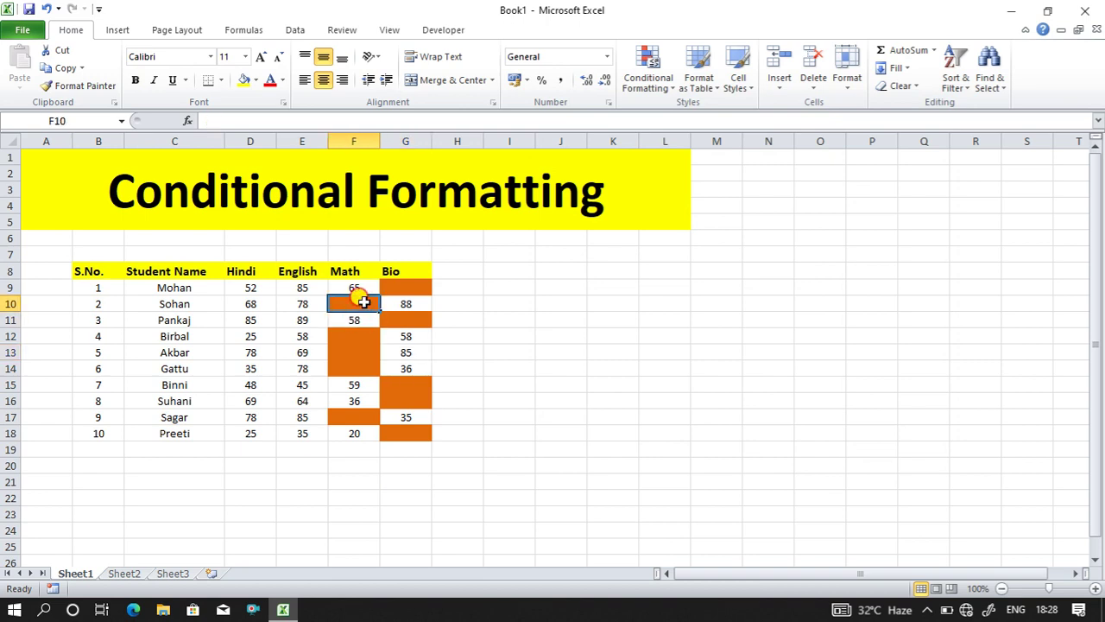
click(408, 285)
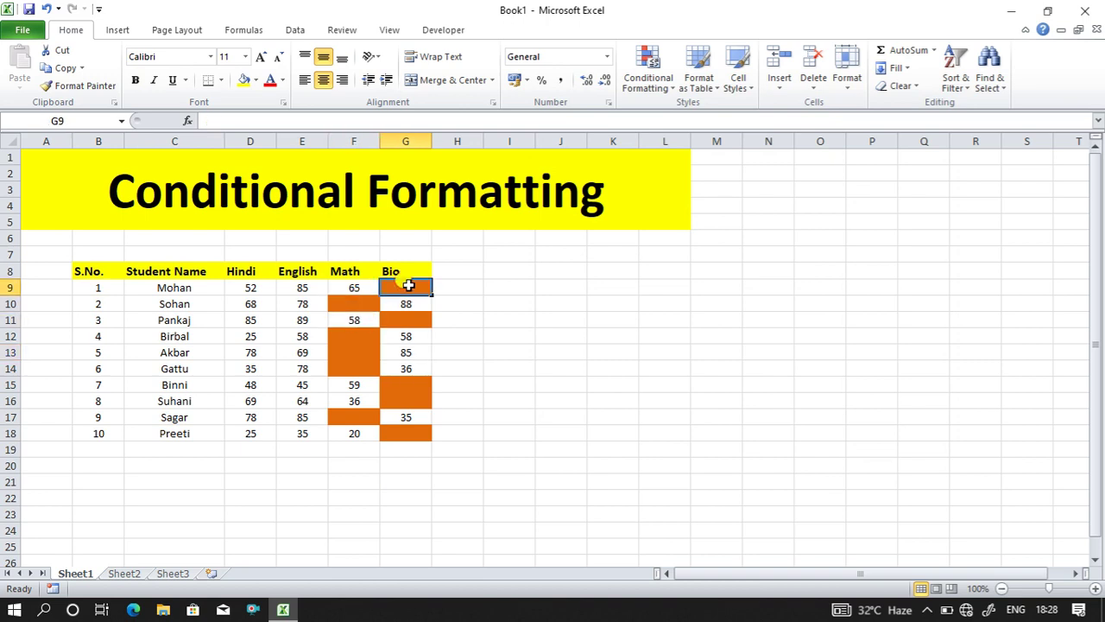
click(357, 352)
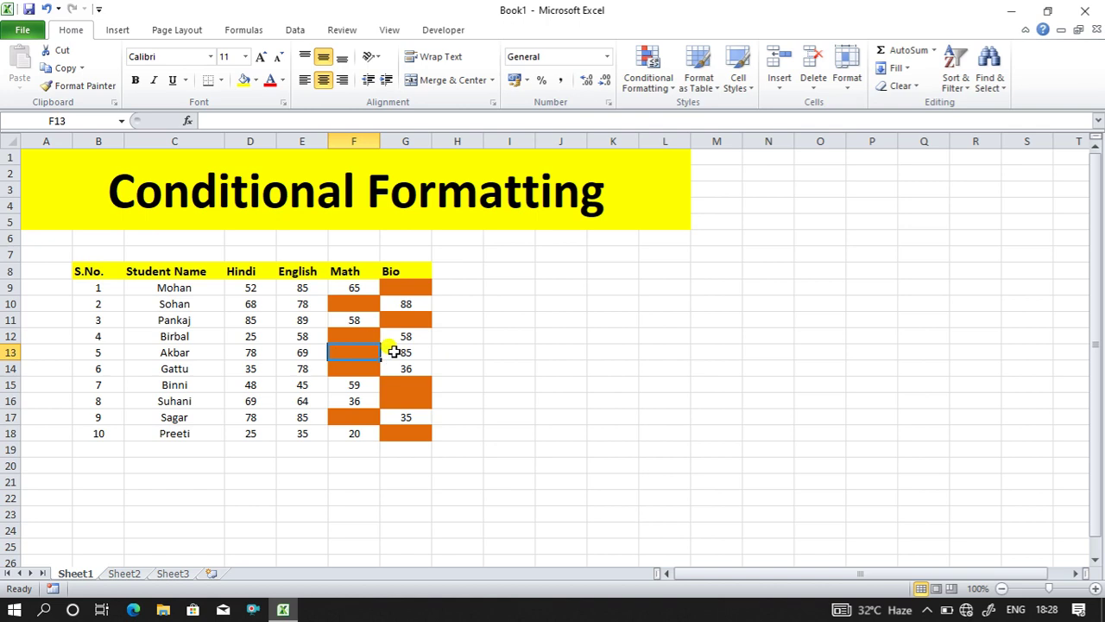
Step: Move the 85 from G13 into the Math cell F13
click(388, 351)
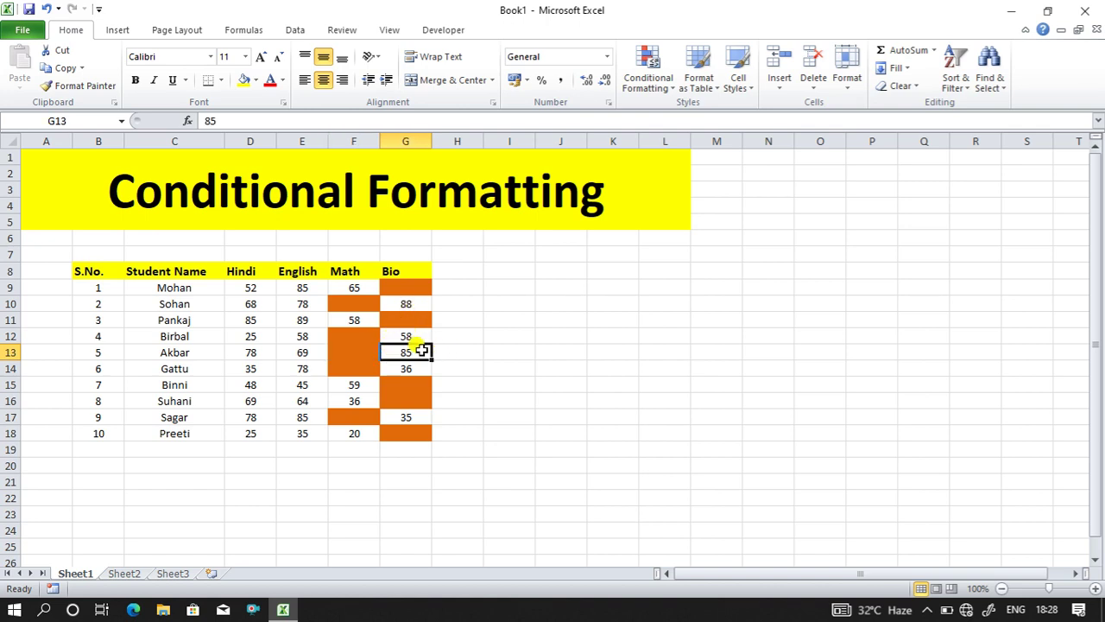
key(Delete)
click(523, 352)
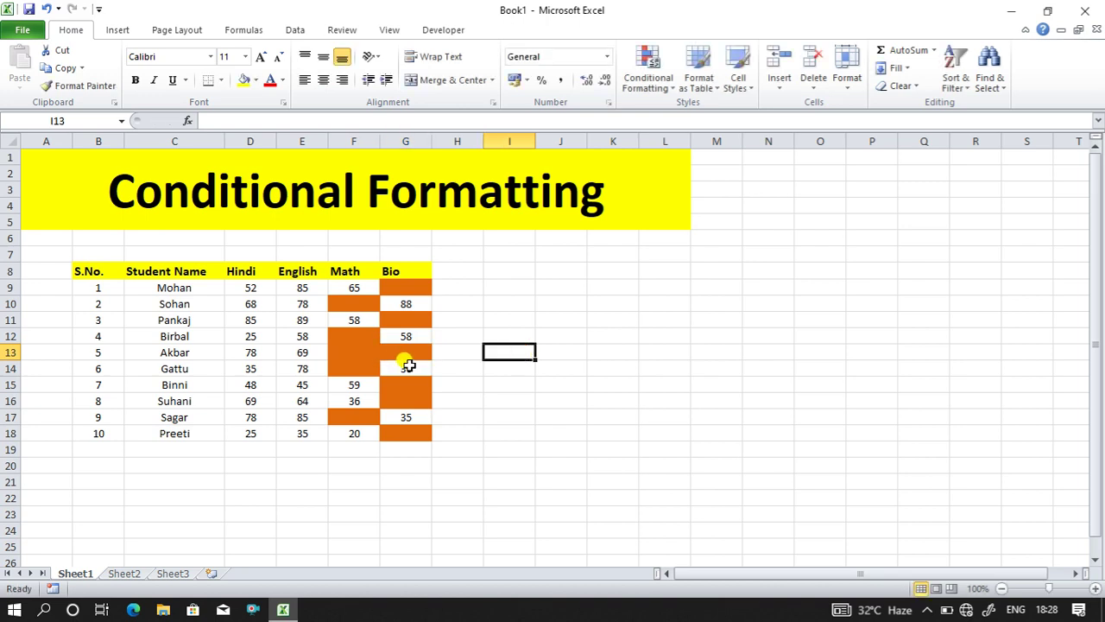
click(365, 351)
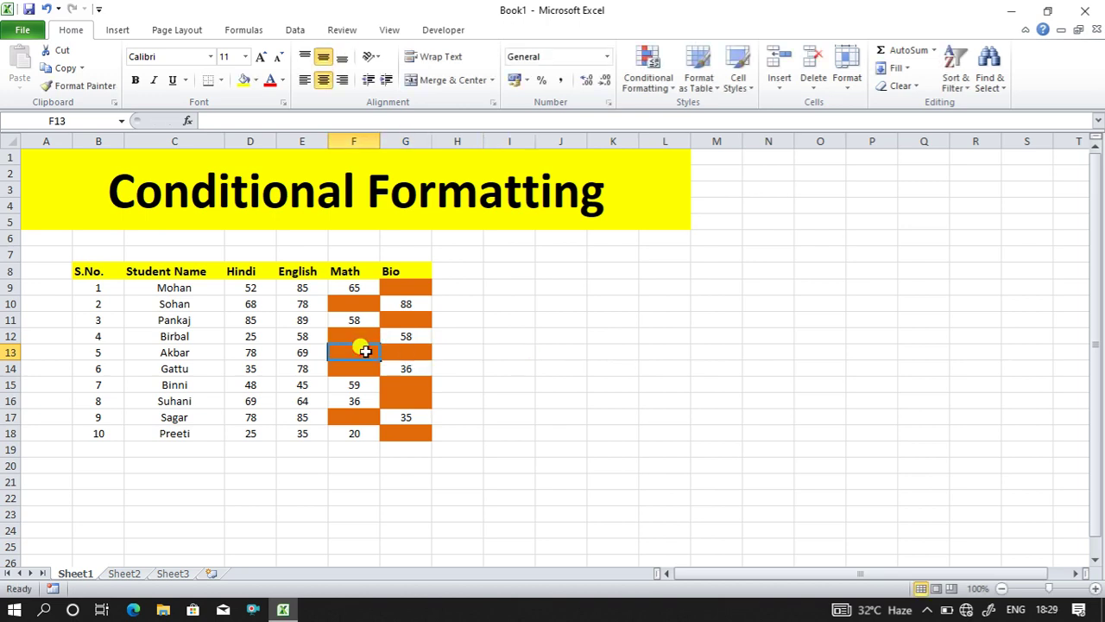
text(85)
key(Return)
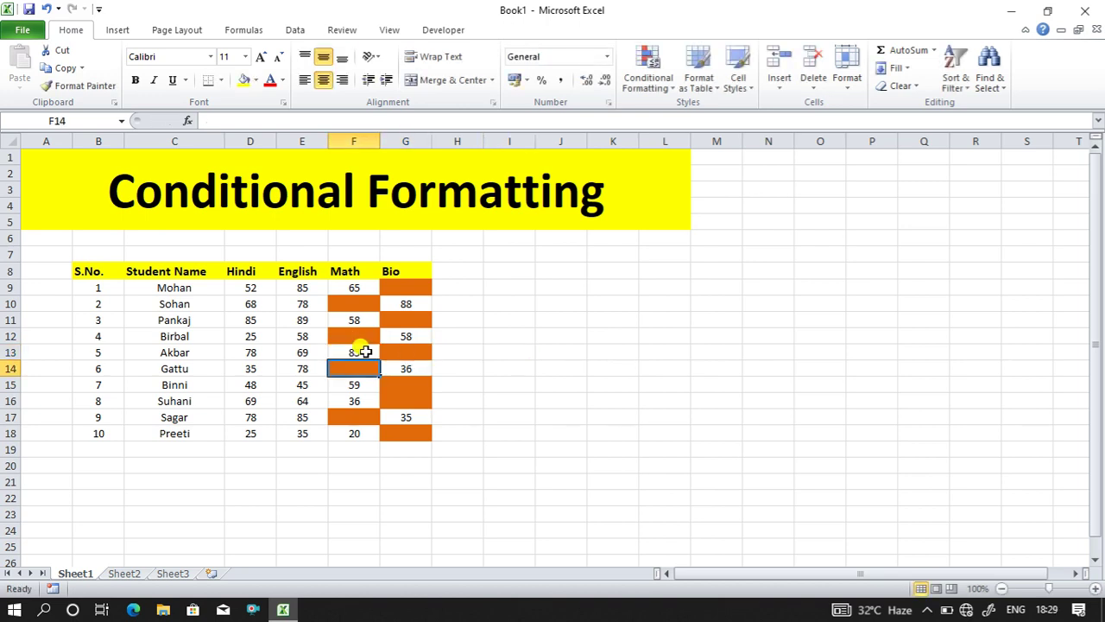
Step: Enter 56 in the blank Bio cell G16
click(613, 352)
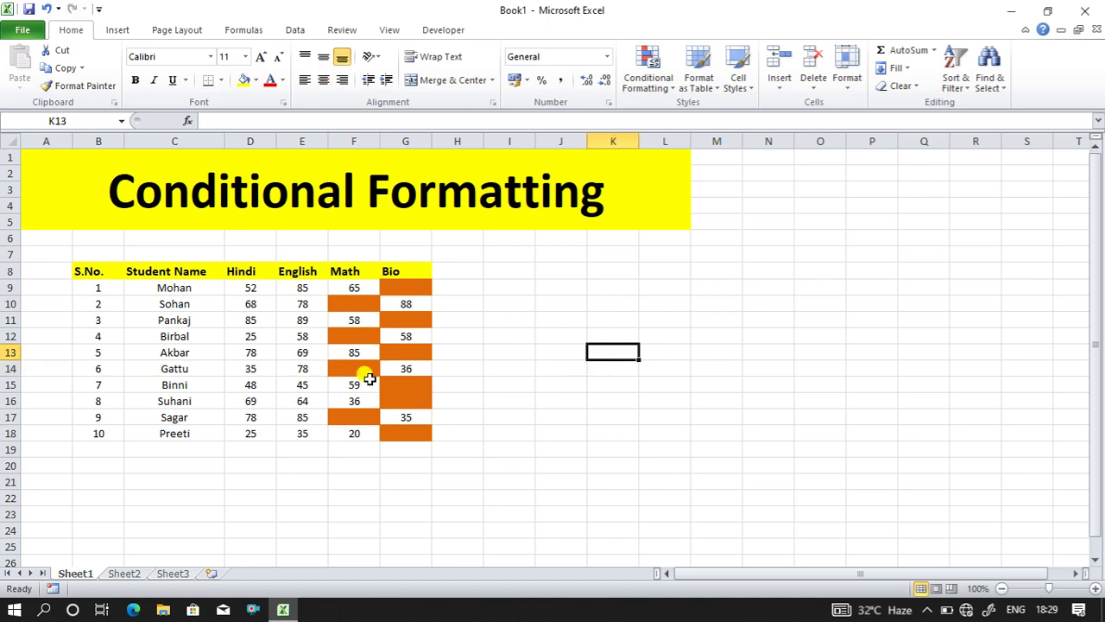
click(395, 400)
text(56)
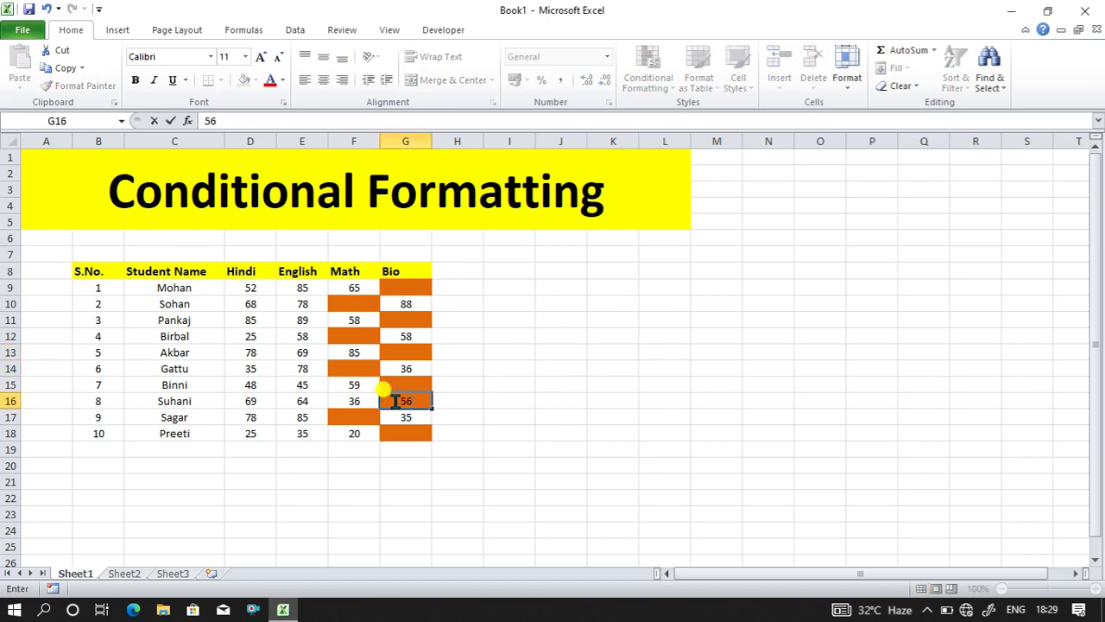
click(623, 349)
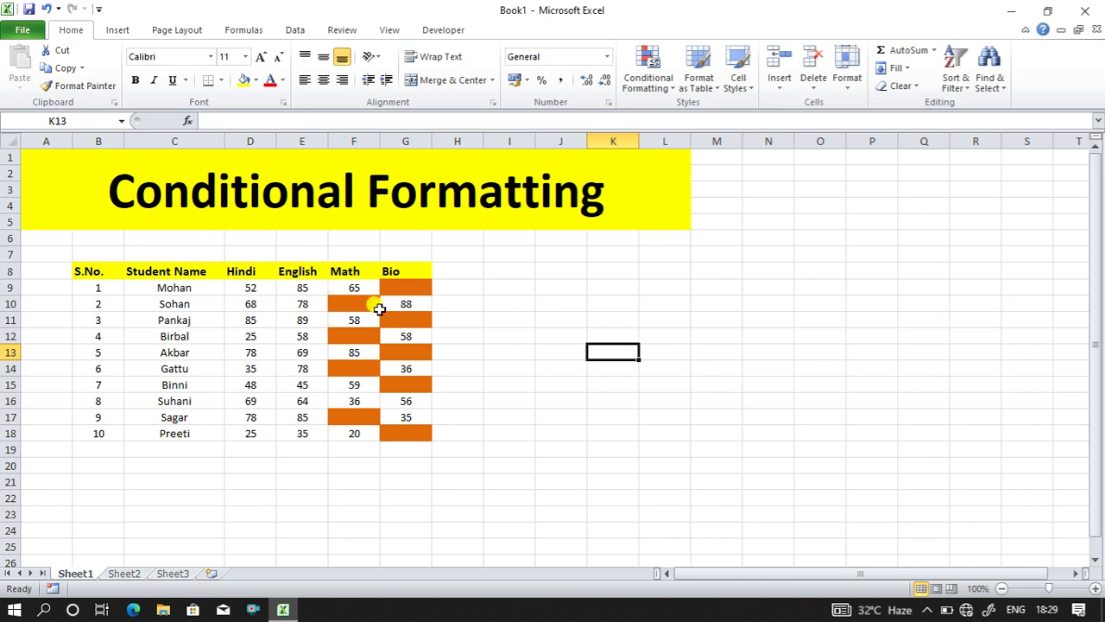
drag(357, 289, 367, 432)
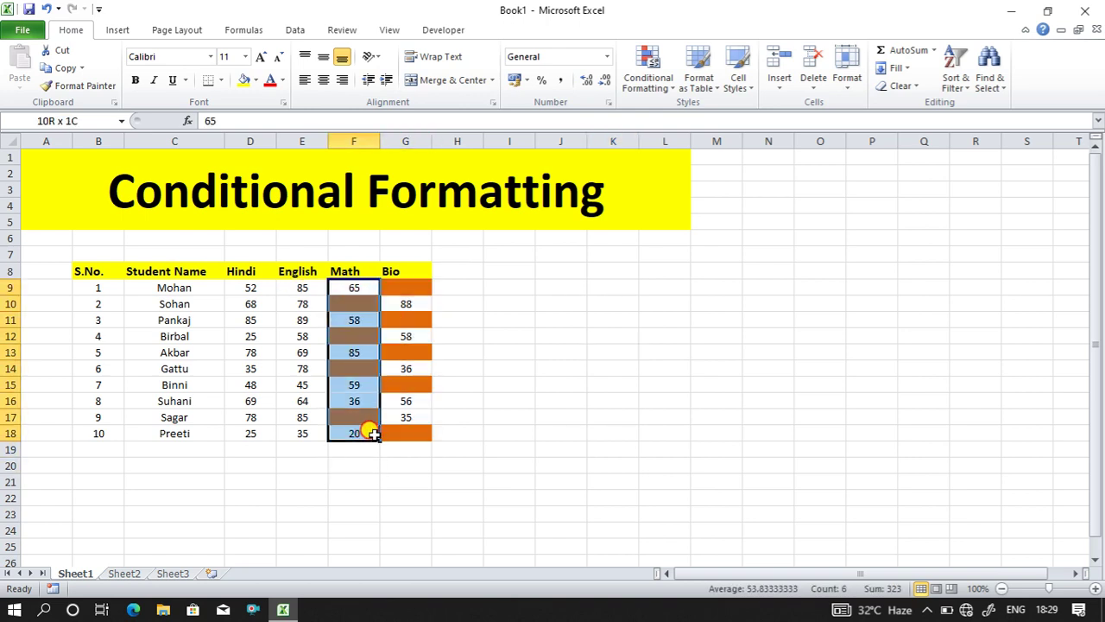
drag(366, 432, 365, 430)
click(656, 79)
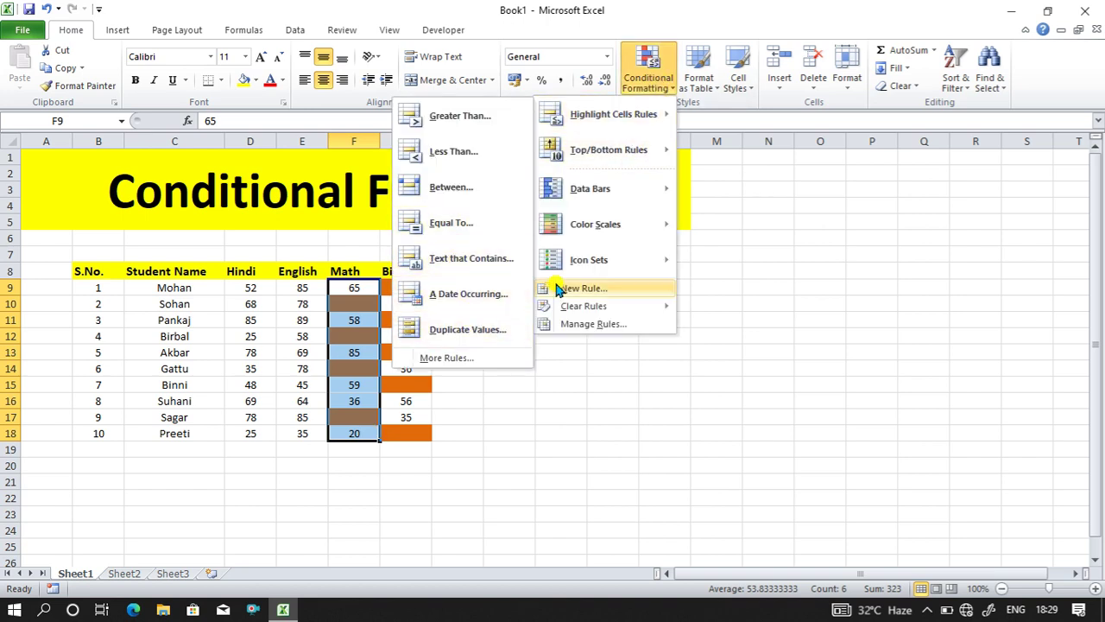
click(584, 294)
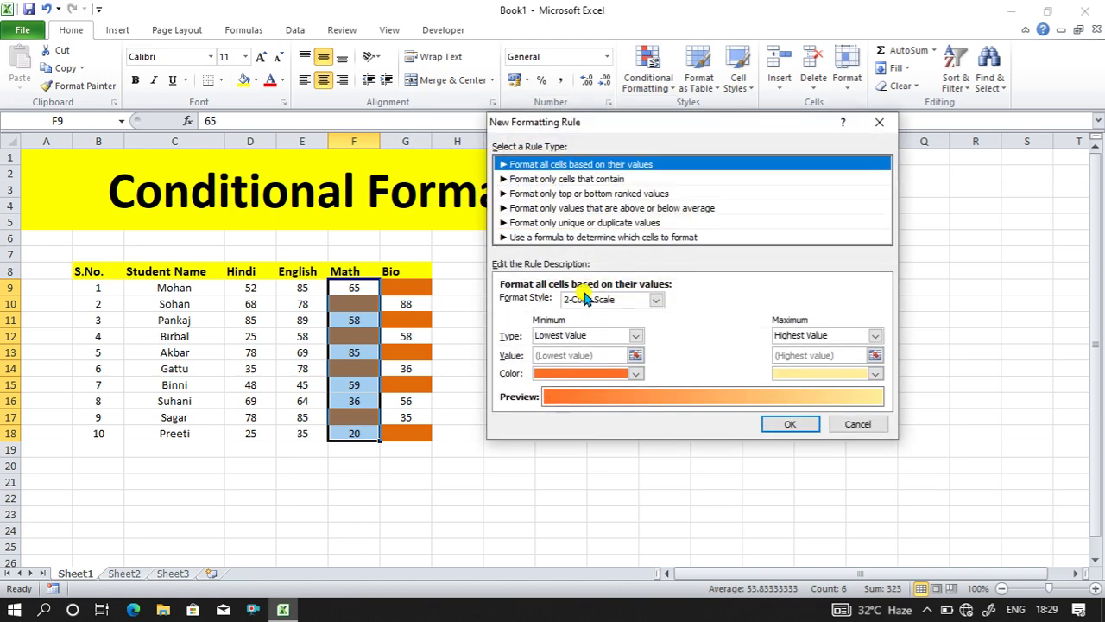
click(612, 178)
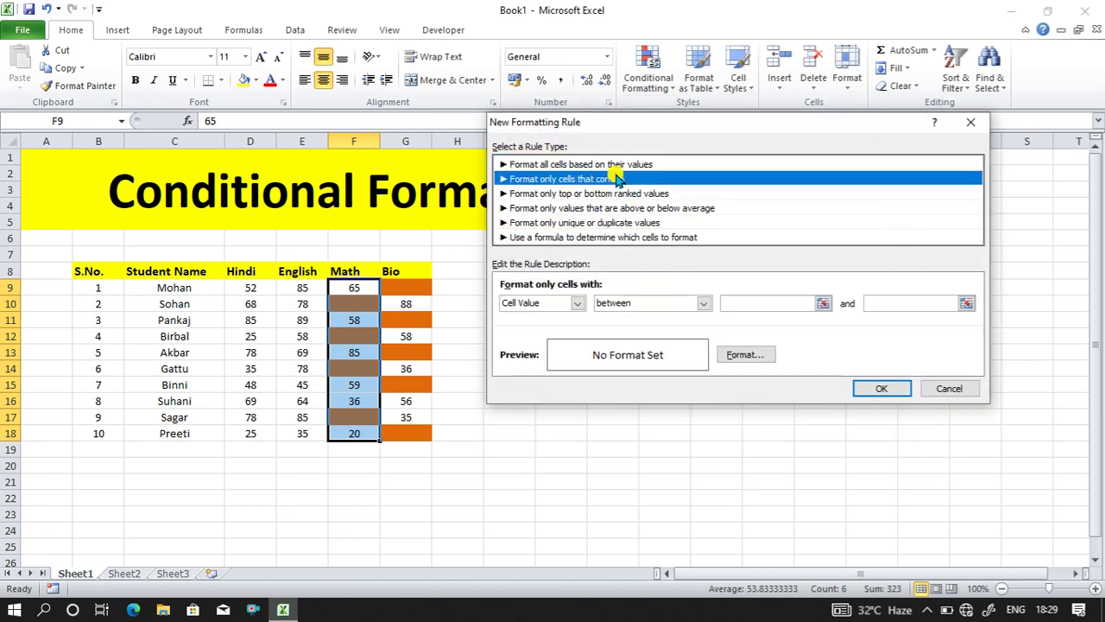
click(562, 303)
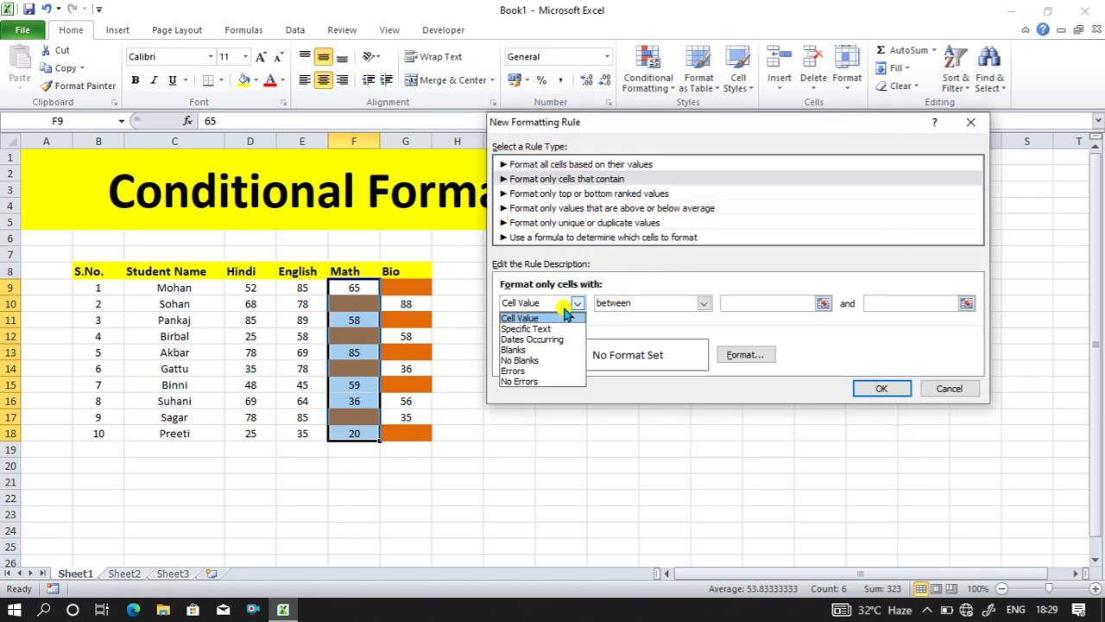
click(562, 303)
click(654, 303)
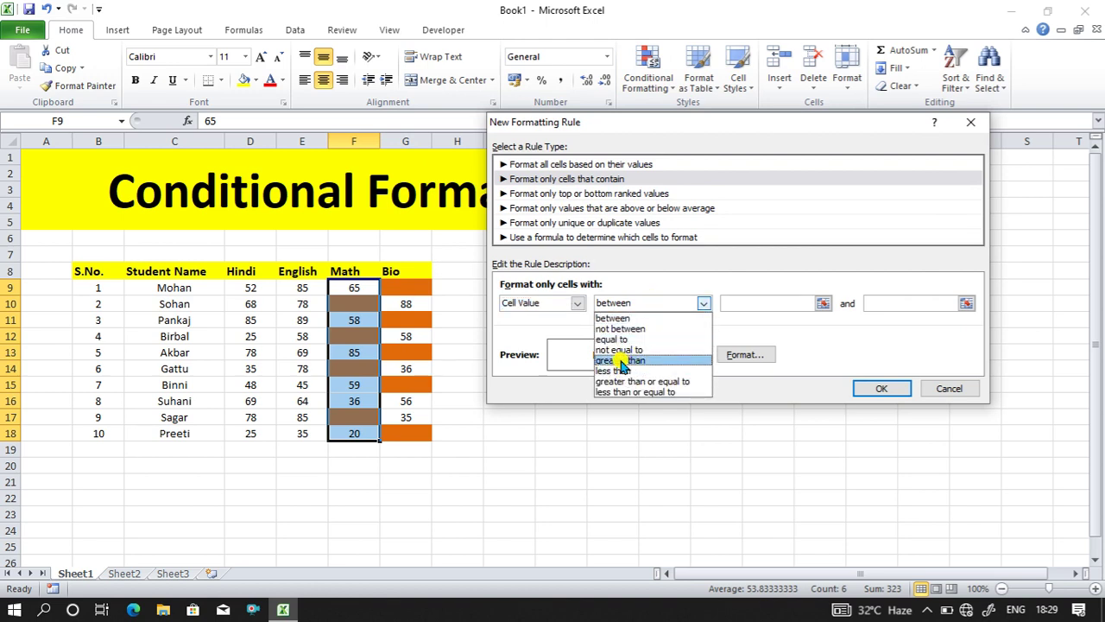
click(620, 360)
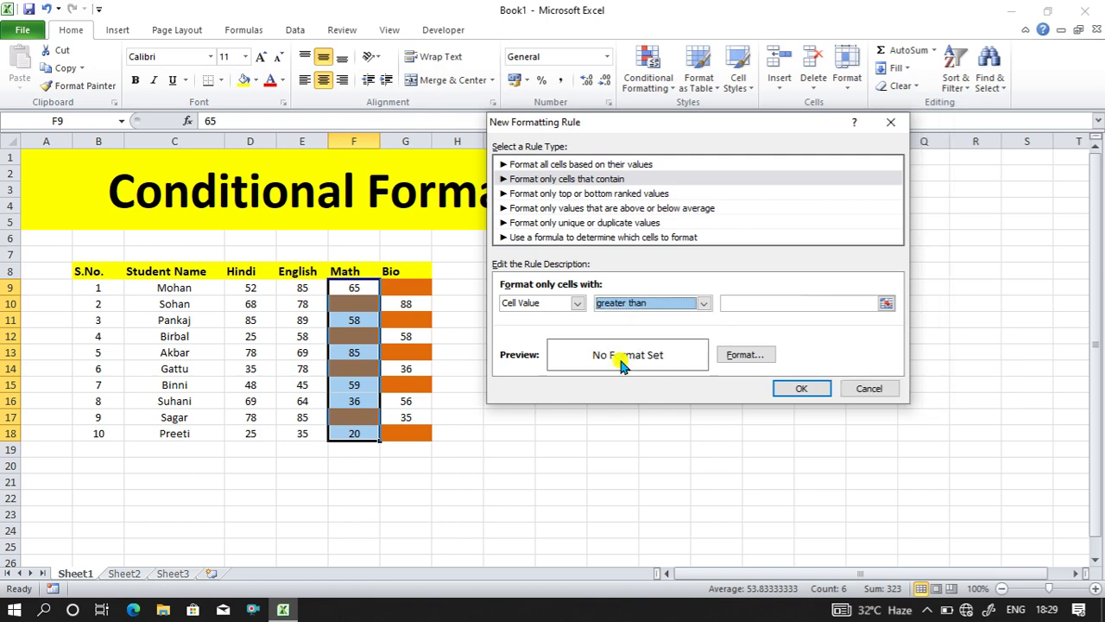
click(884, 303)
drag(360, 284, 412, 430)
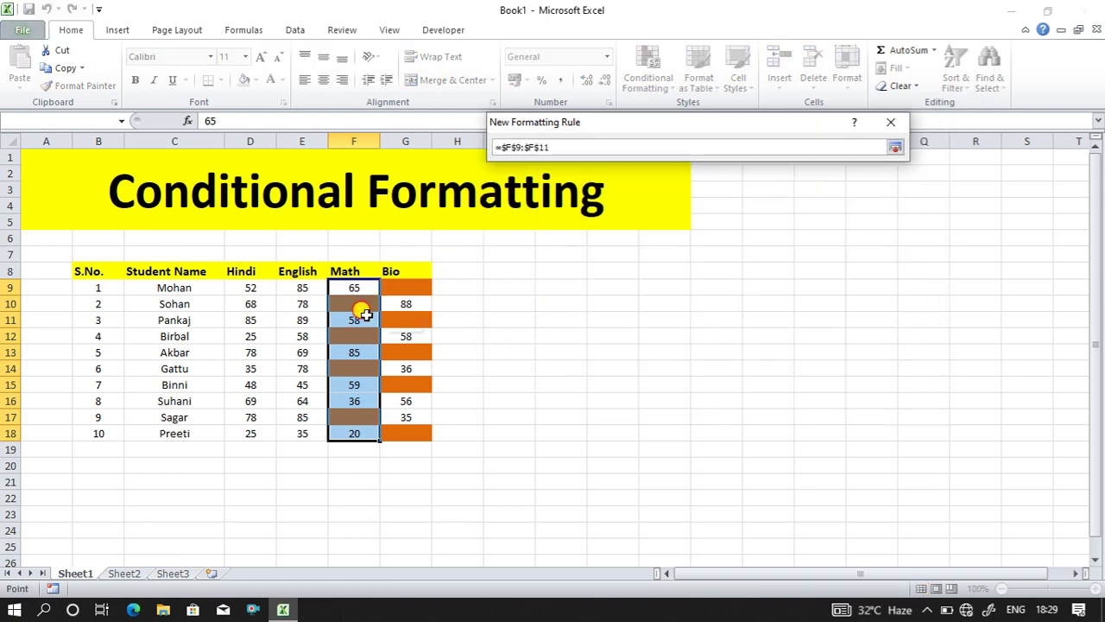
click(895, 147)
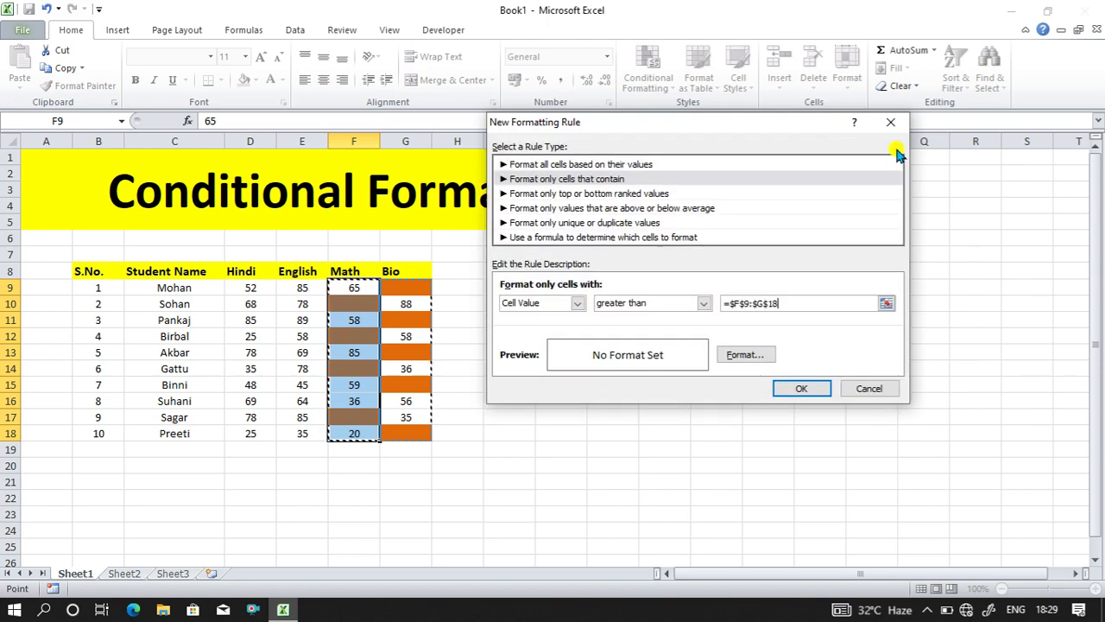
click(754, 354)
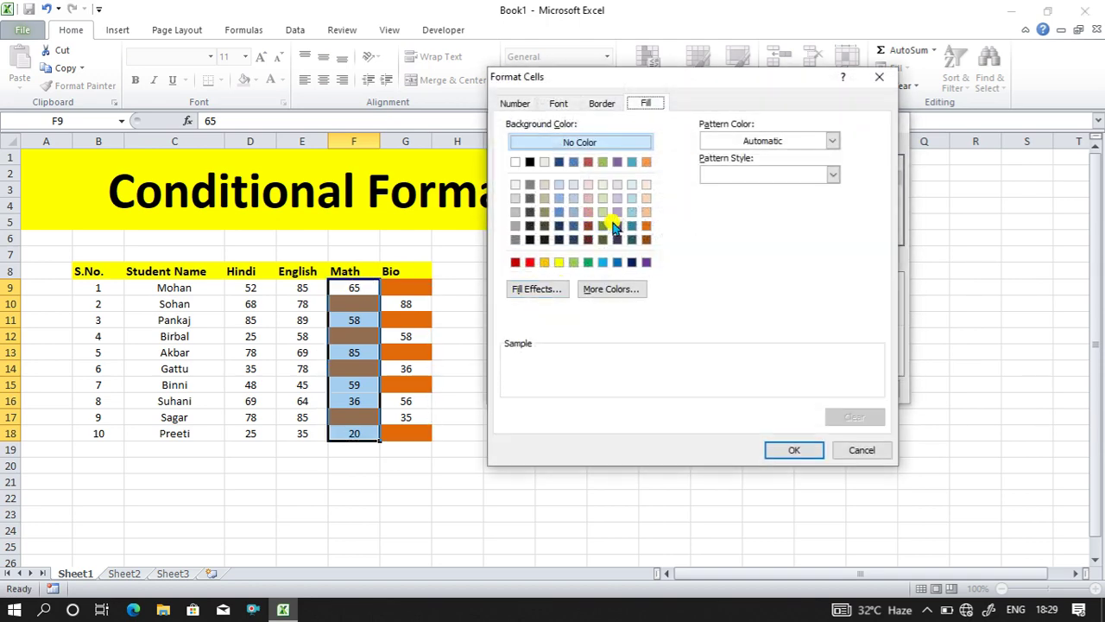
click(616, 226)
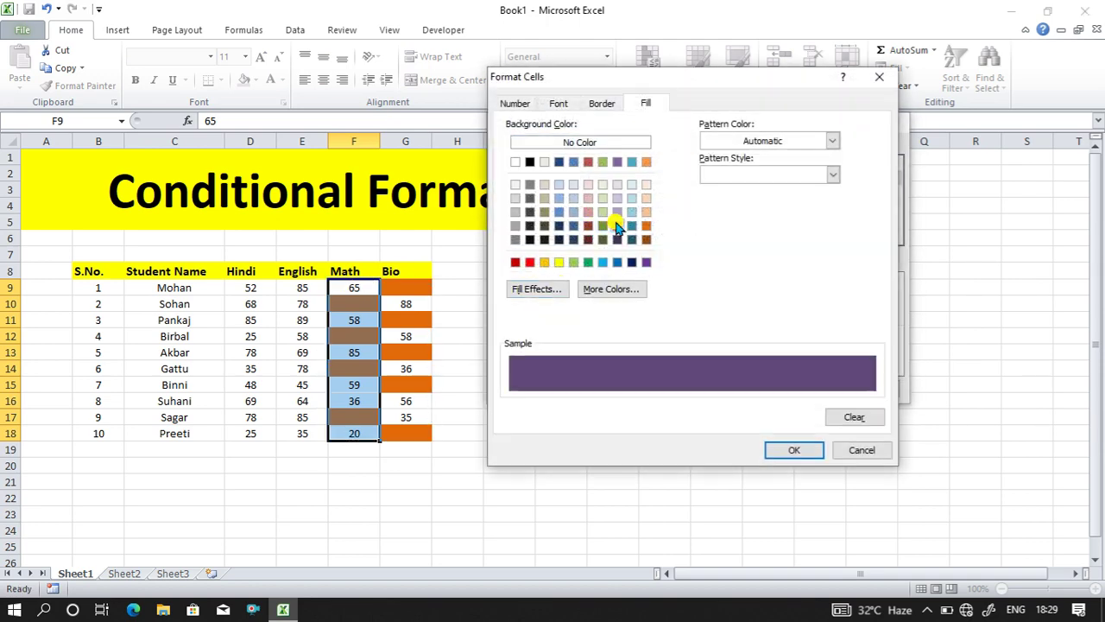
click(791, 456)
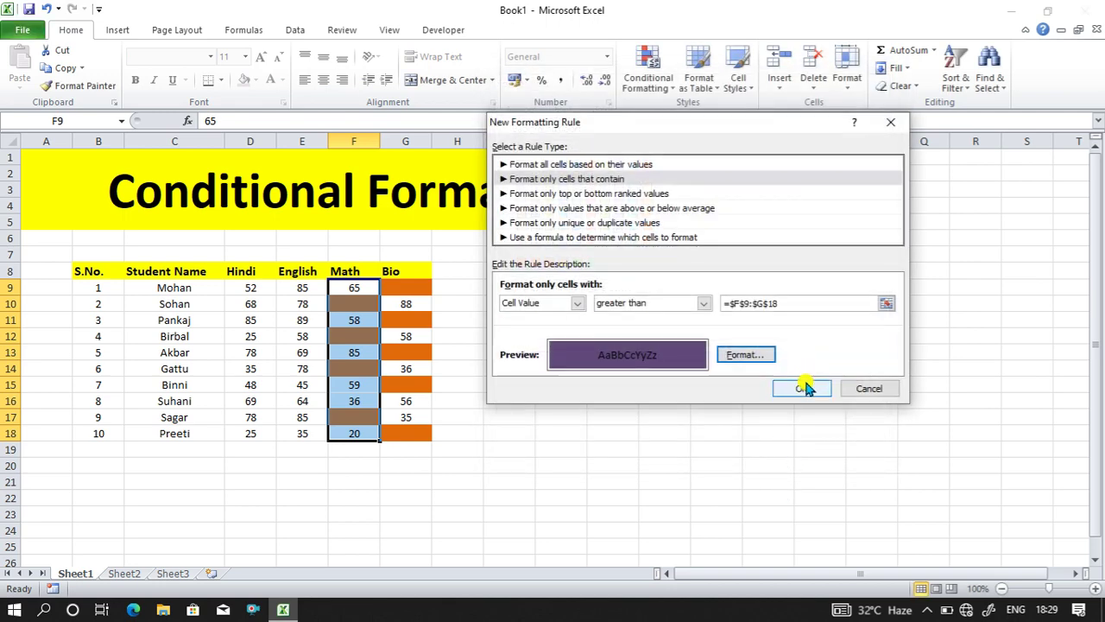
click(803, 388)
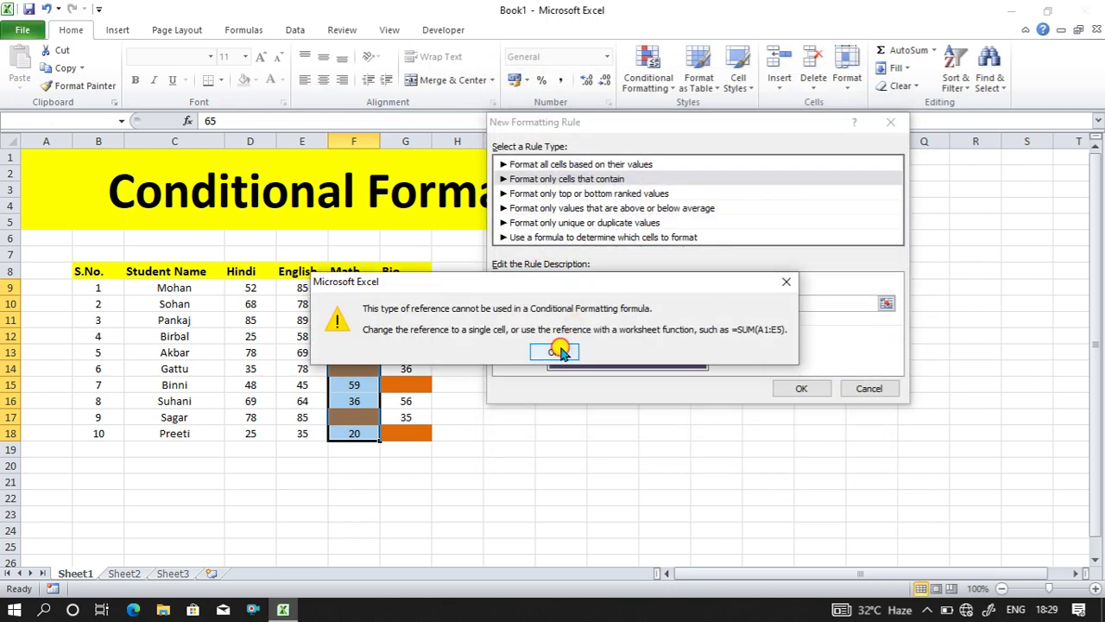
click(560, 350)
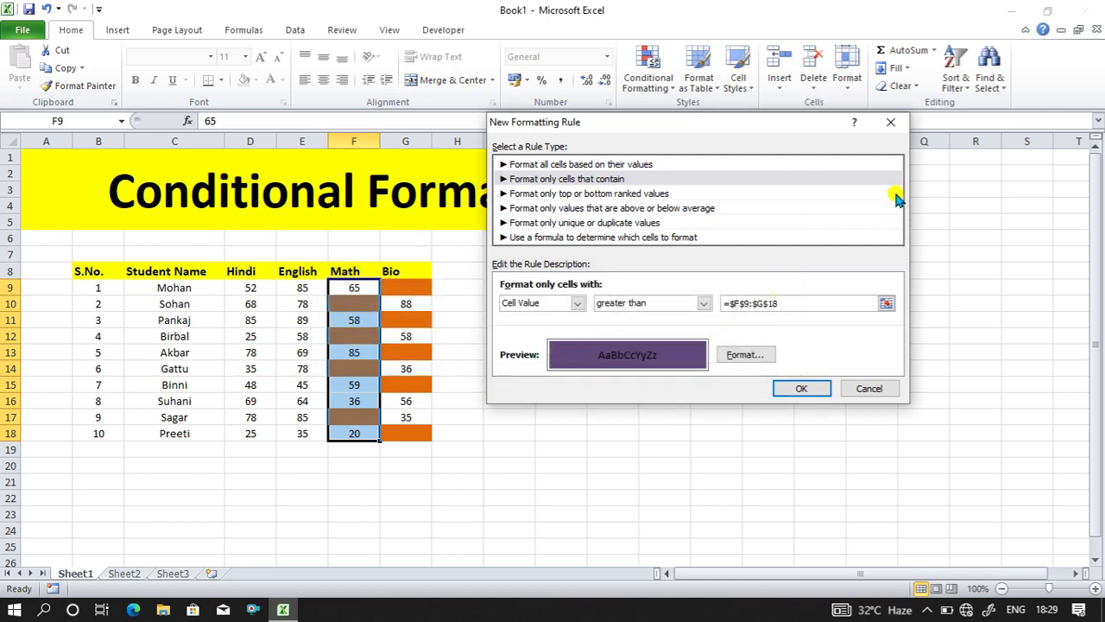
click(886, 121)
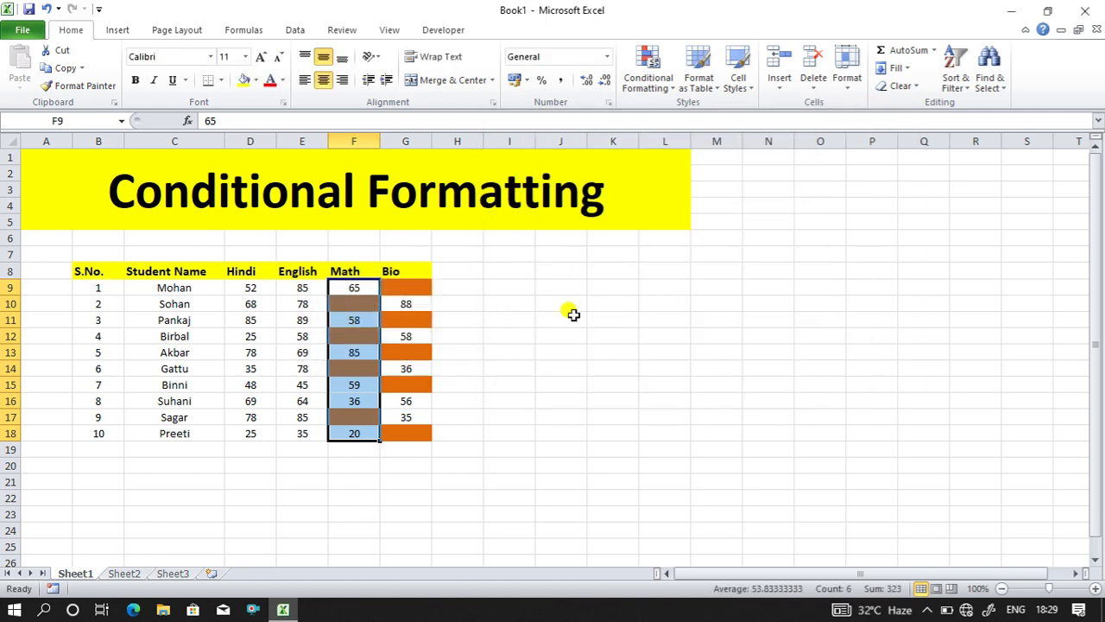
click(573, 315)
click(351, 287)
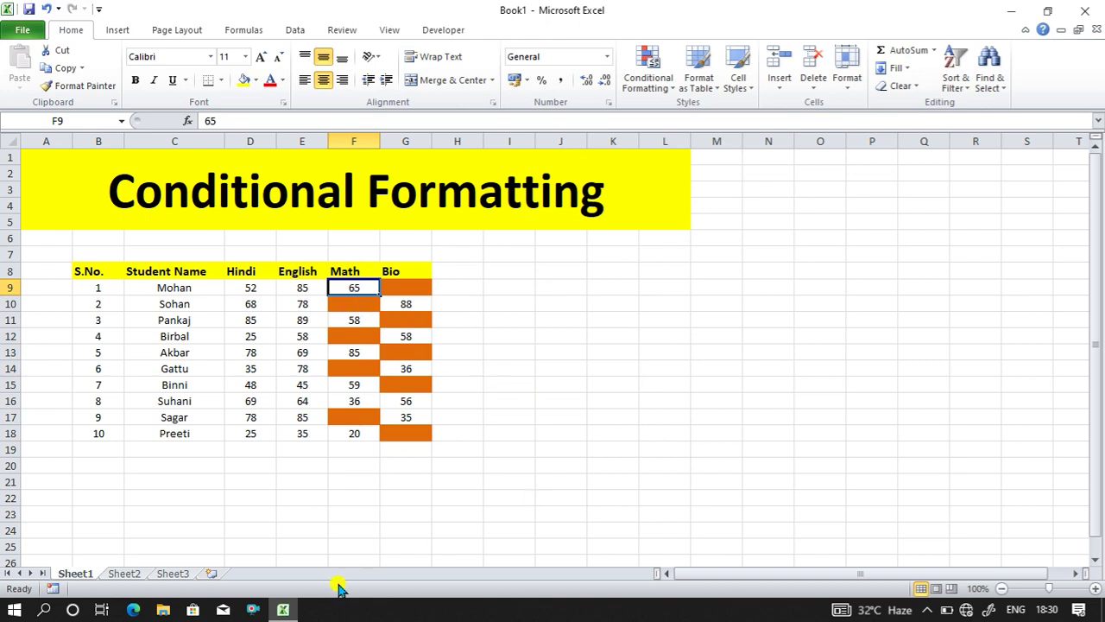
click(523, 331)
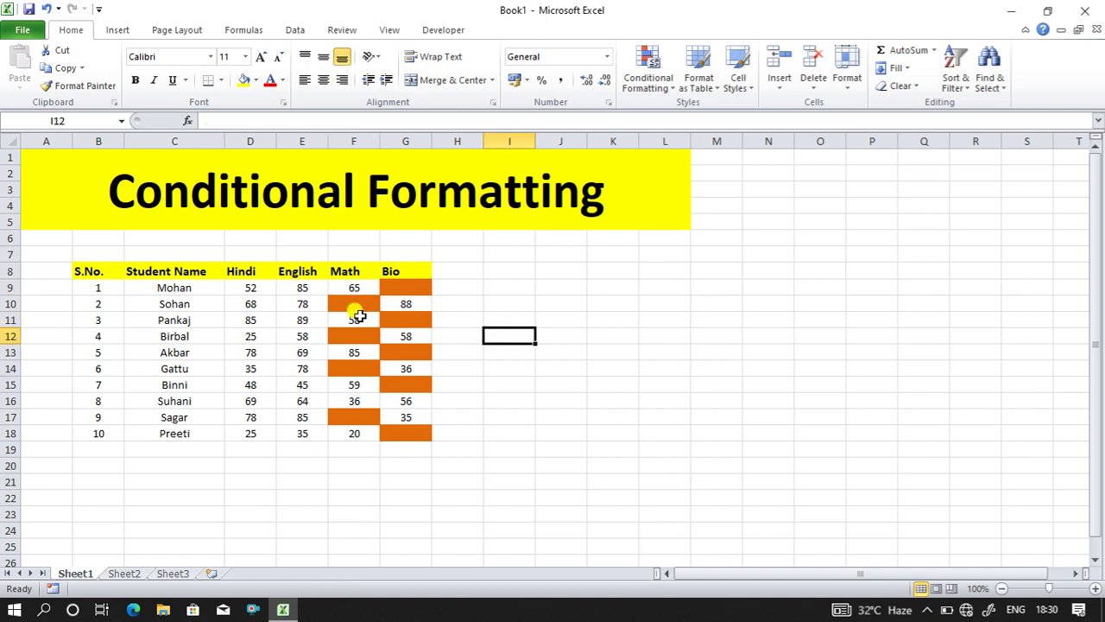
click(352, 308)
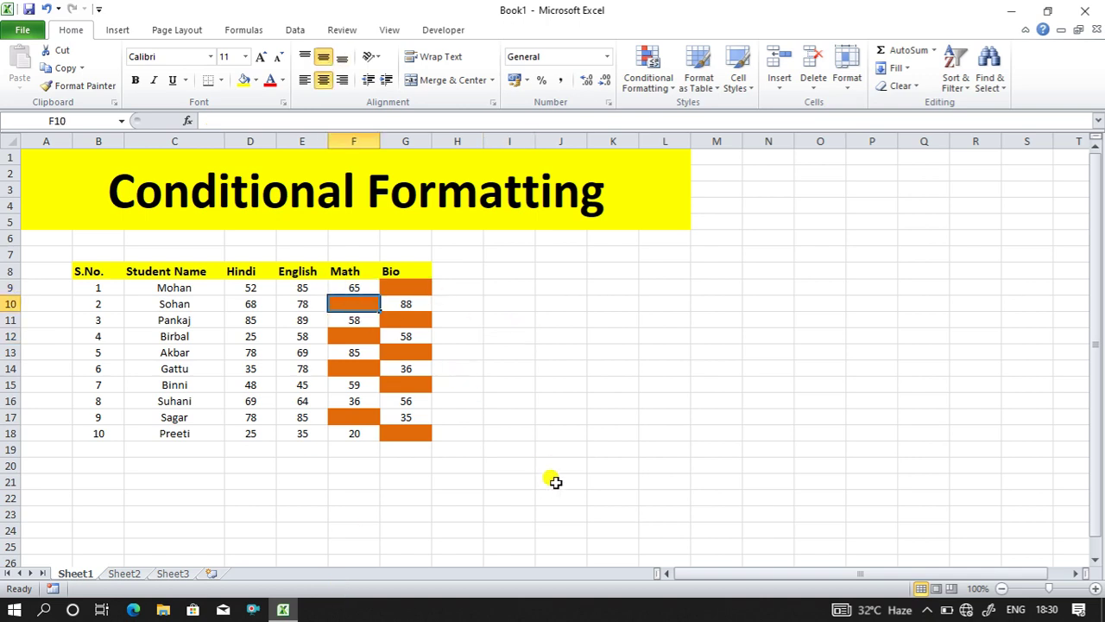